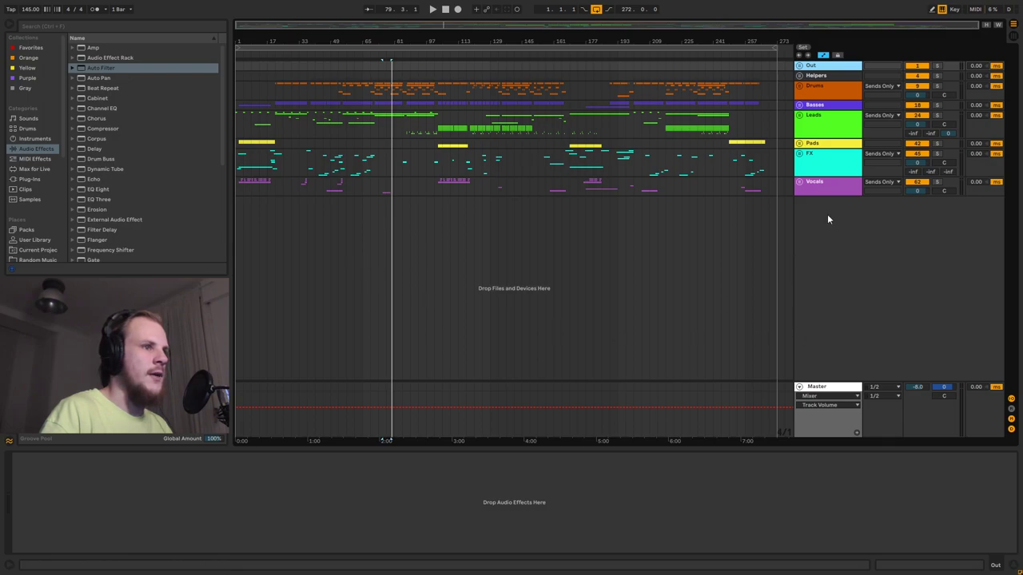
Step: Go through the track groups from Vocals up to Drums and fold the Master track
click(826, 184)
click(835, 162)
click(831, 143)
click(827, 126)
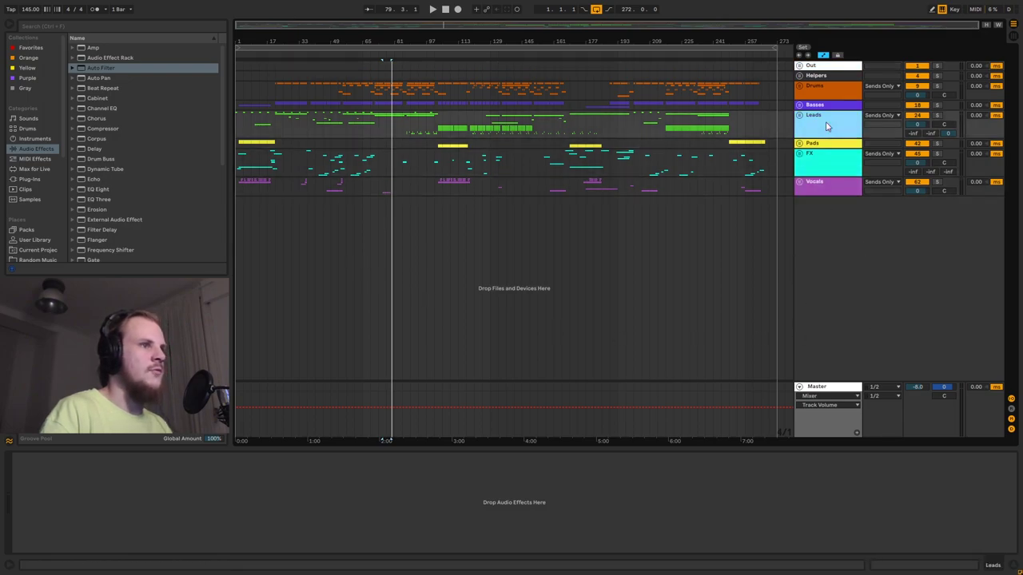
click(824, 107)
click(829, 96)
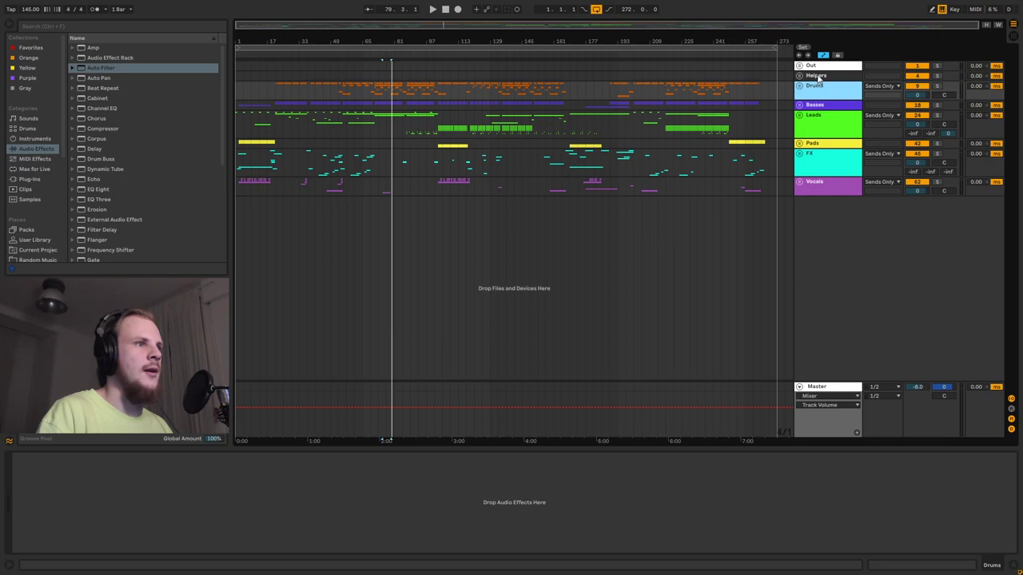
click(798, 387)
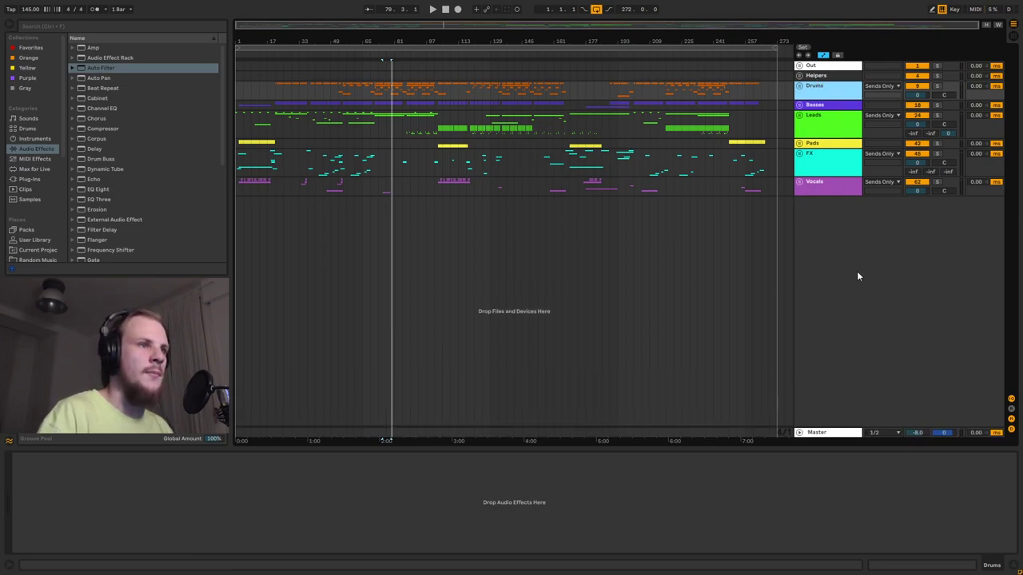
Step: Unfold the Drums group and its Kick track to view the kick clips around bar 55
click(799, 87)
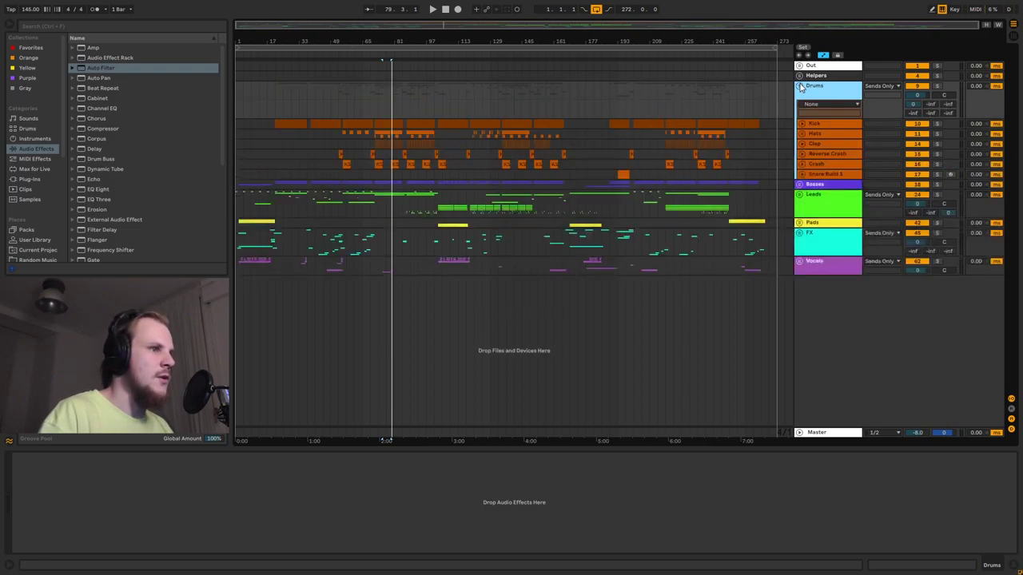
drag(331, 37, 329, 83)
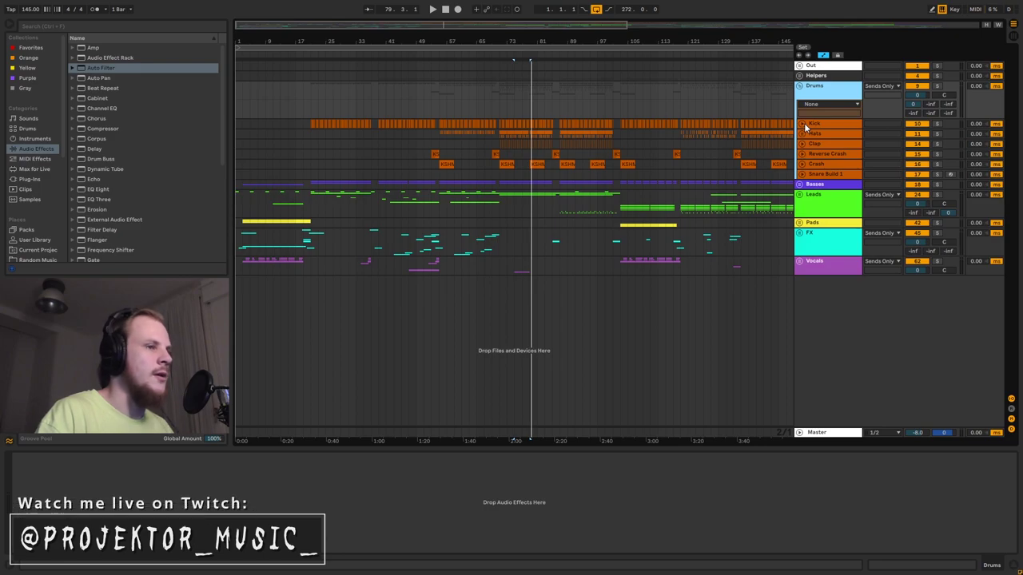
click(804, 123)
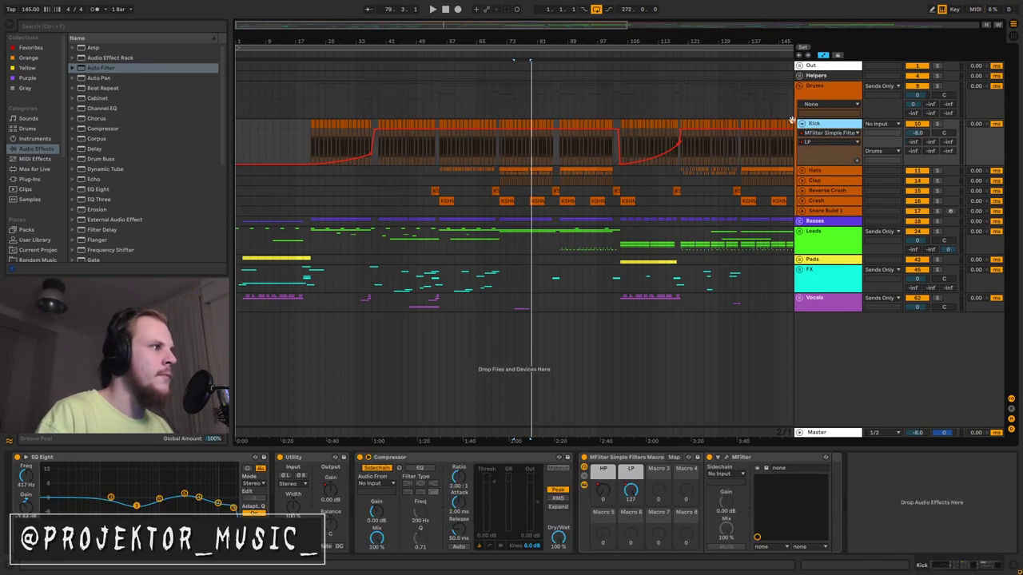
drag(475, 55, 426, 41)
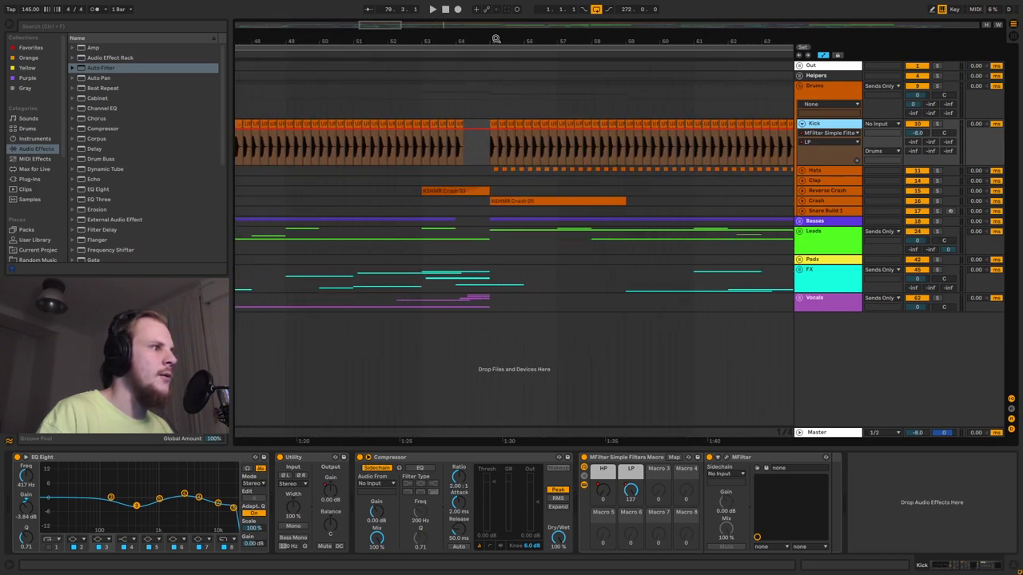
drag(496, 38, 490, 65)
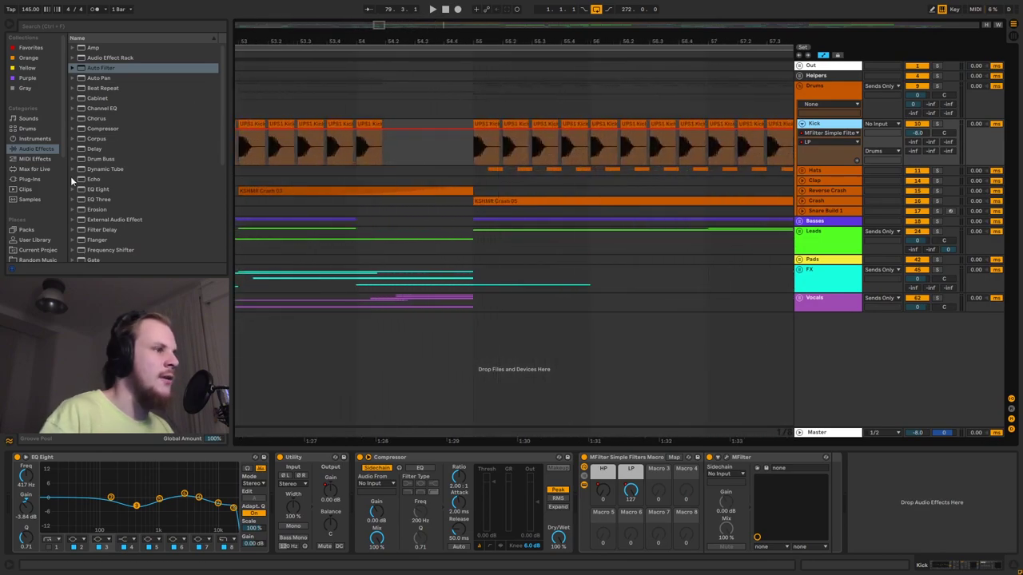
drag(478, 42, 459, 40)
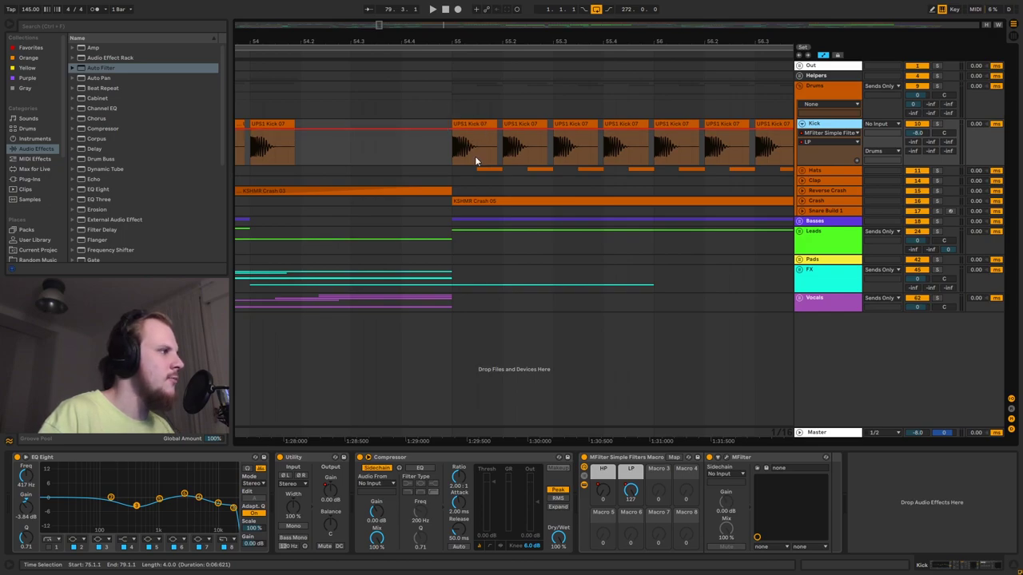
Step: Preview the sample UPS1 Kick 07.wav from the Kicks folder of the Ultimate Psytrance Sounds Vol.1 pack in Samples Packs
click(44, 217)
scroll(43, 232, down, 3)
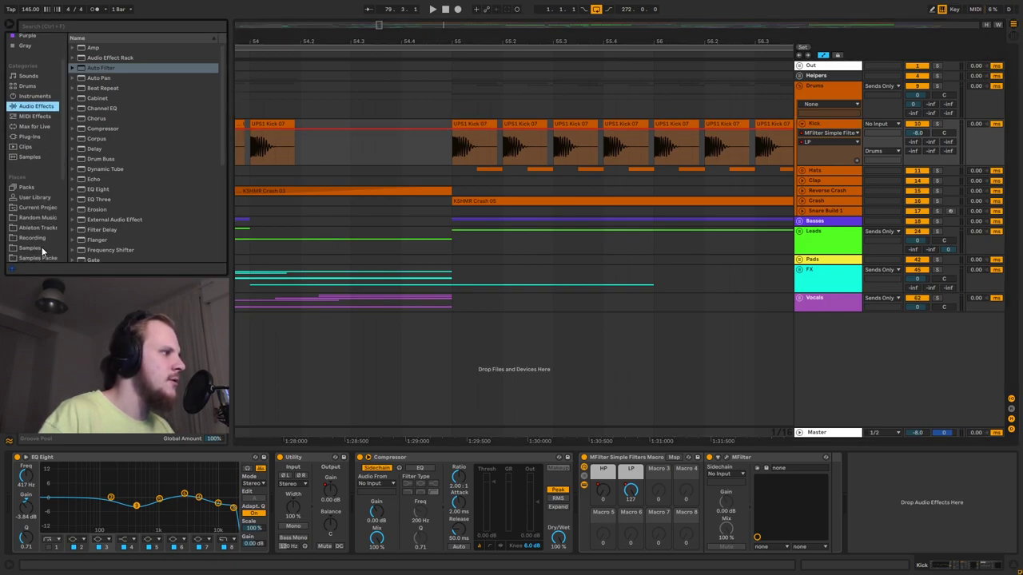
click(40, 257)
scroll(113, 193, down, 2)
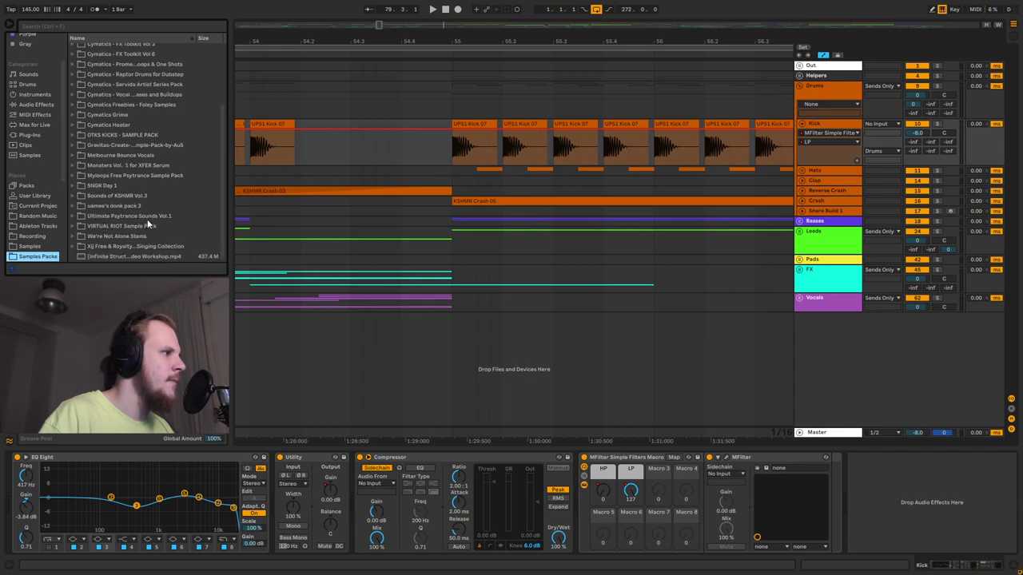
click(147, 218)
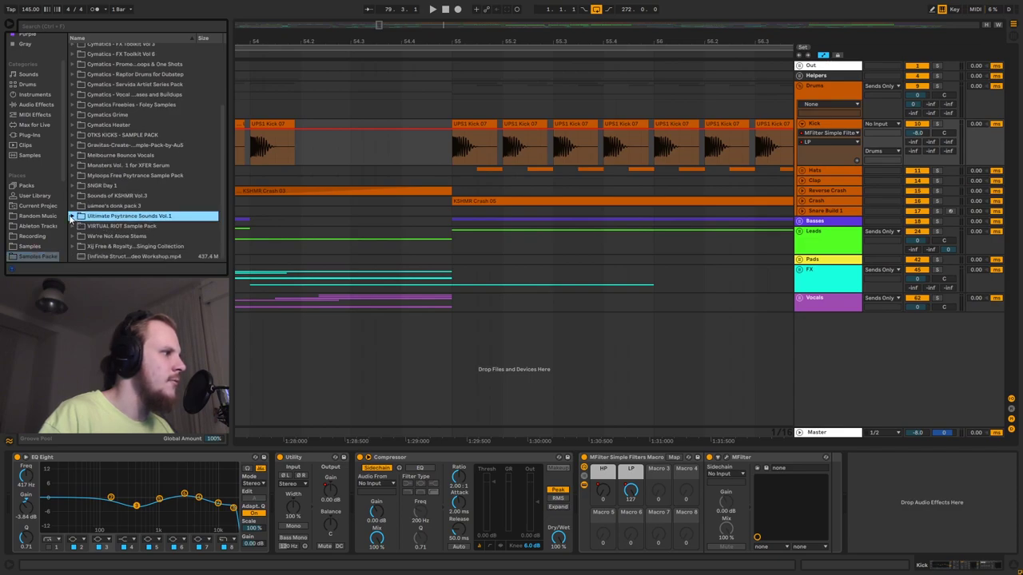
click(72, 216)
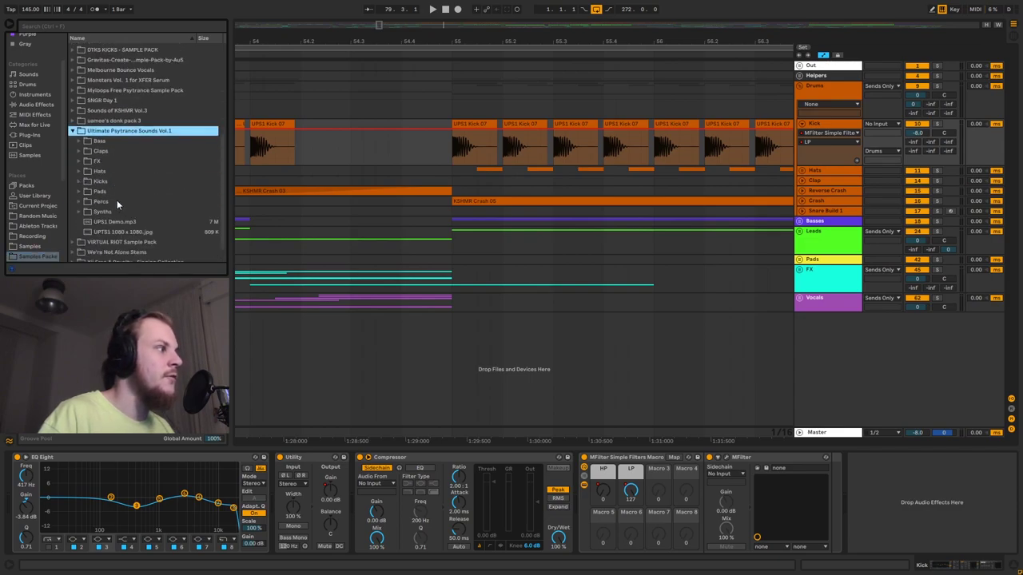
click(79, 179)
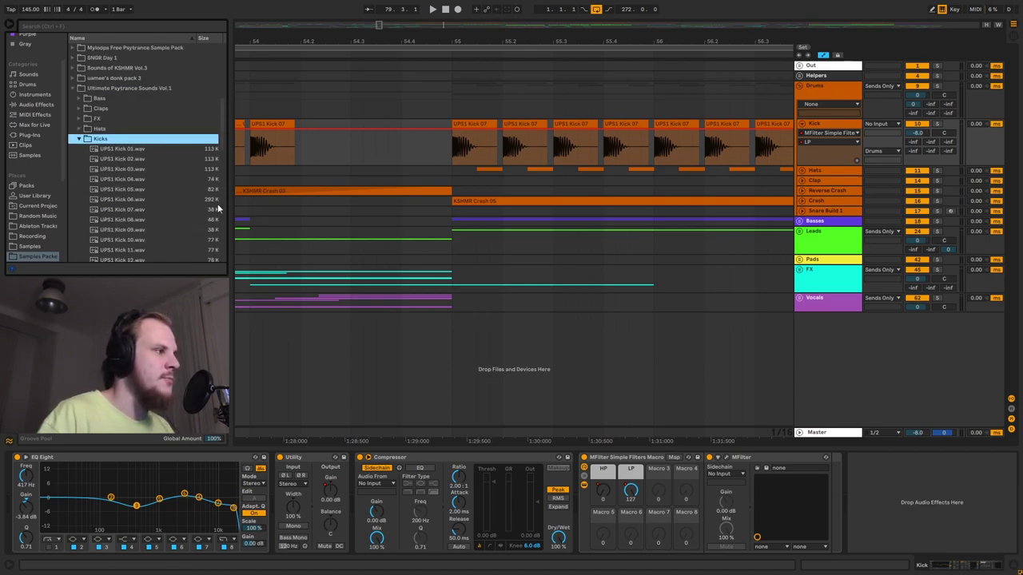
click(125, 210)
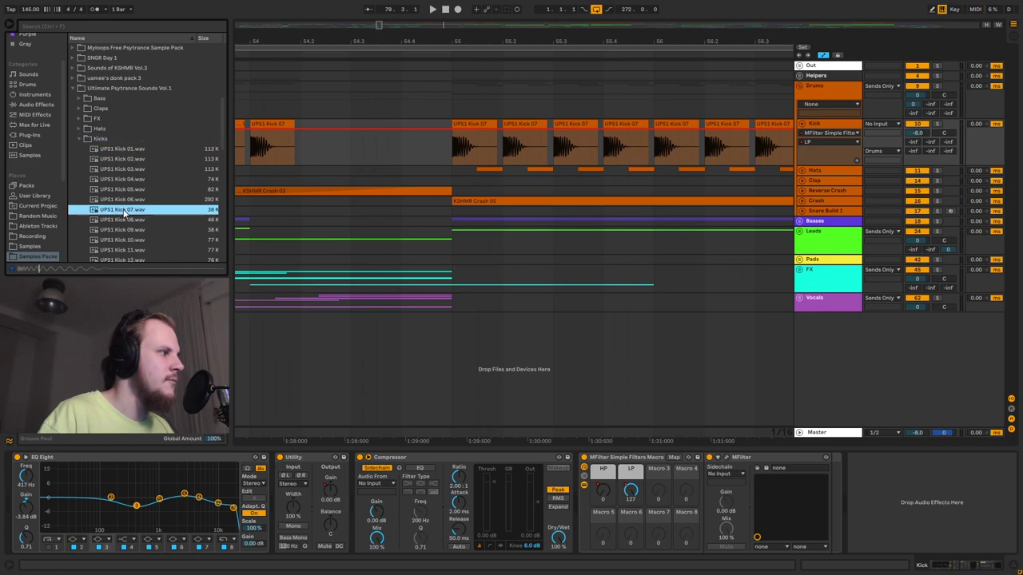
Step: Select the kick clip at bar 55 and examine the Utility and Compressor devices on the Kick track
click(473, 121)
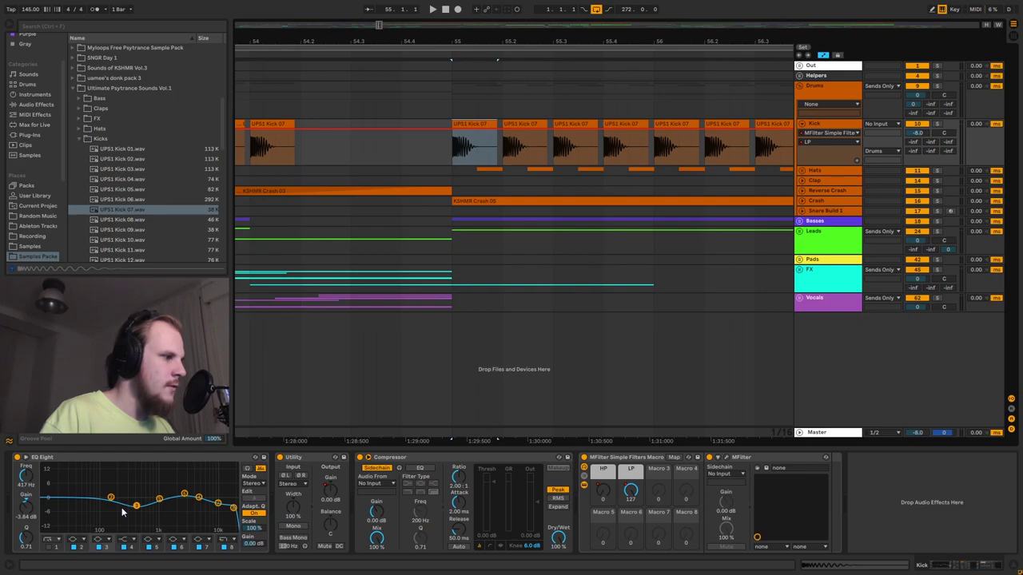
click(299, 468)
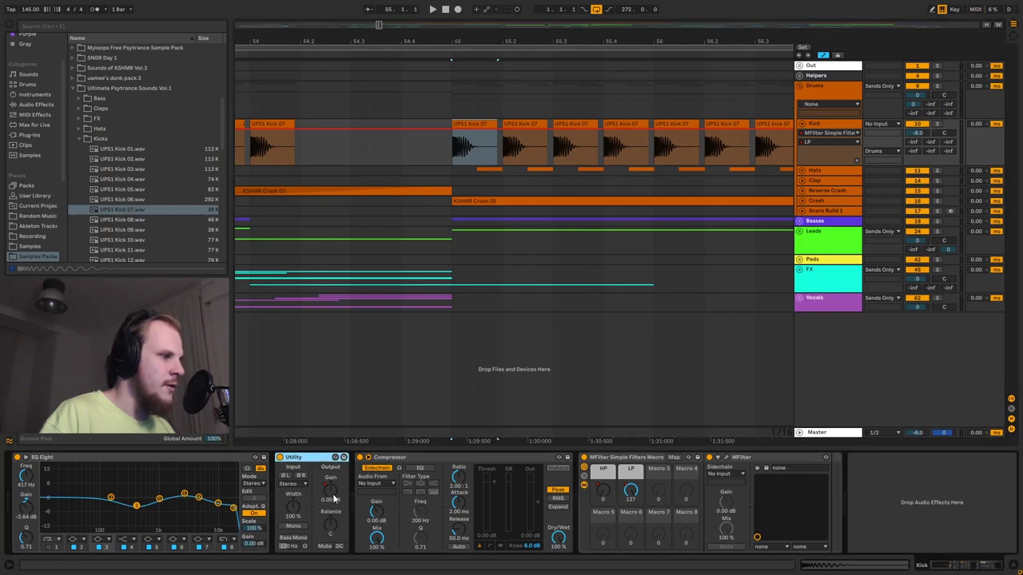
click(421, 459)
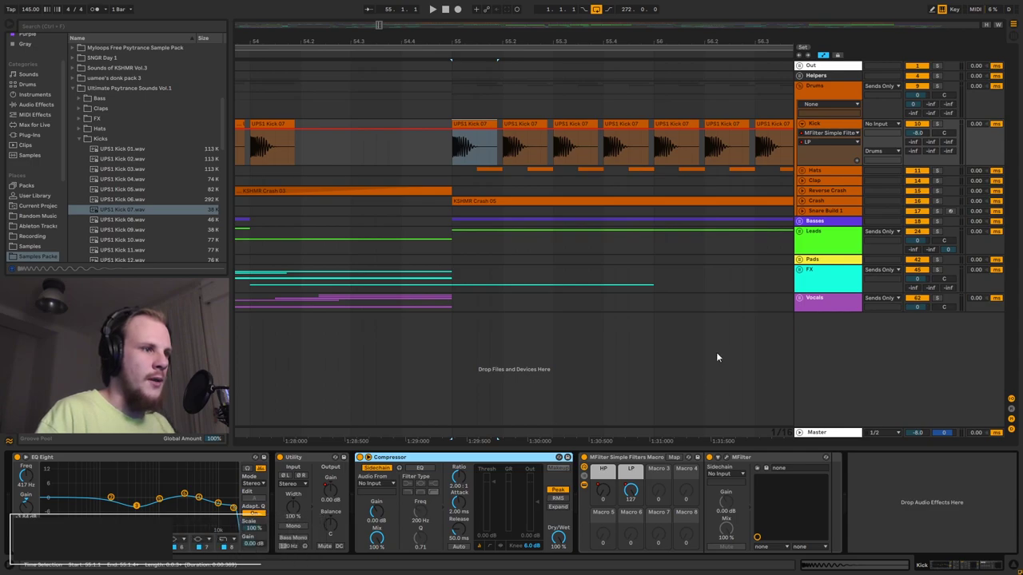
Step: Insert a new track below the Vocals group, inspect its default Compressor, and delete the track
click(816, 308)
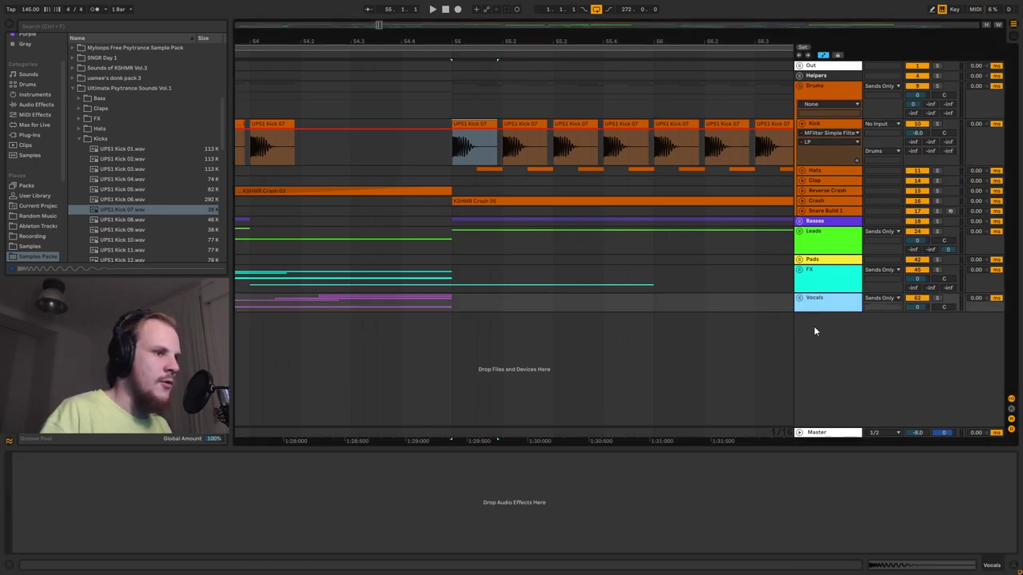
key(ctrl+t)
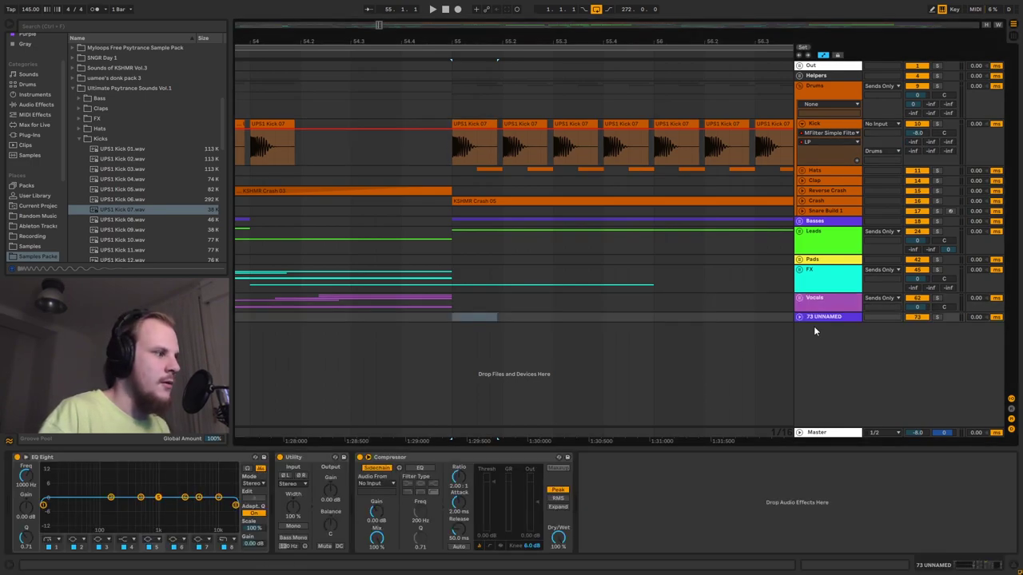
click(439, 461)
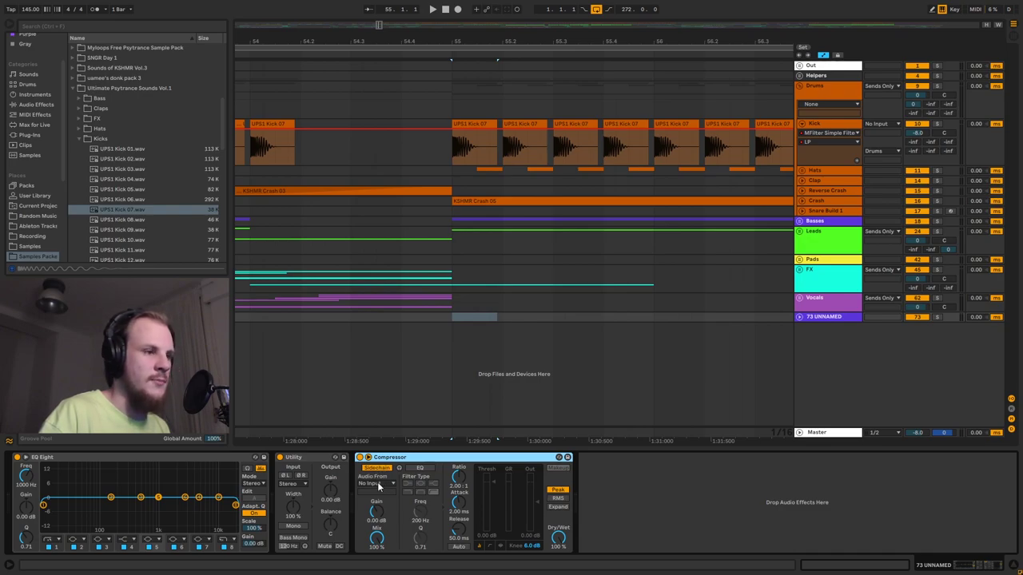
click(824, 317)
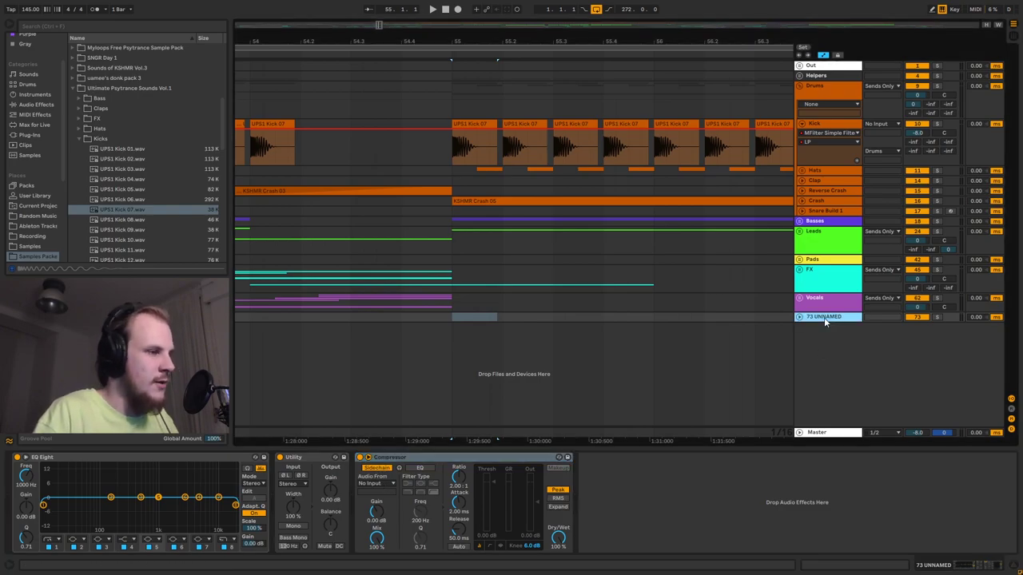
key(Delete)
Step: Examine the Kick track's MFilter Simple Filters Macro rack and its LP and HP automation across the arrangement
click(836, 123)
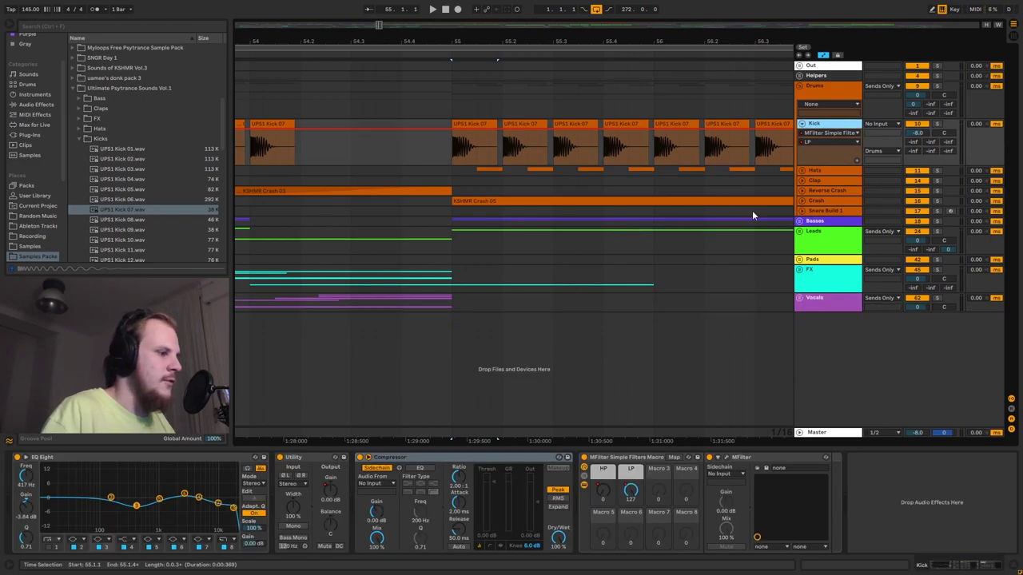
click(446, 459)
click(623, 460)
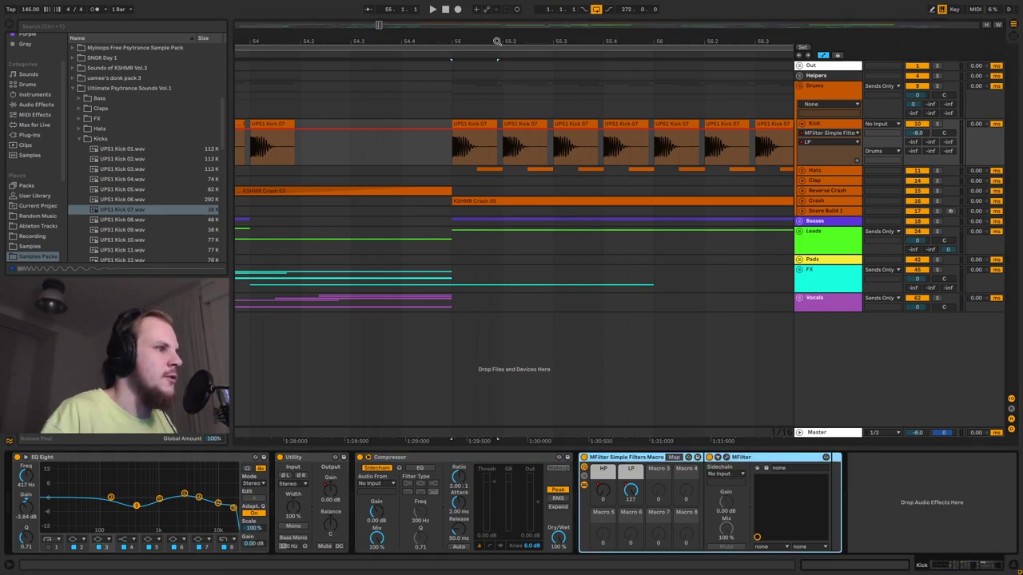
drag(495, 42, 494, 16)
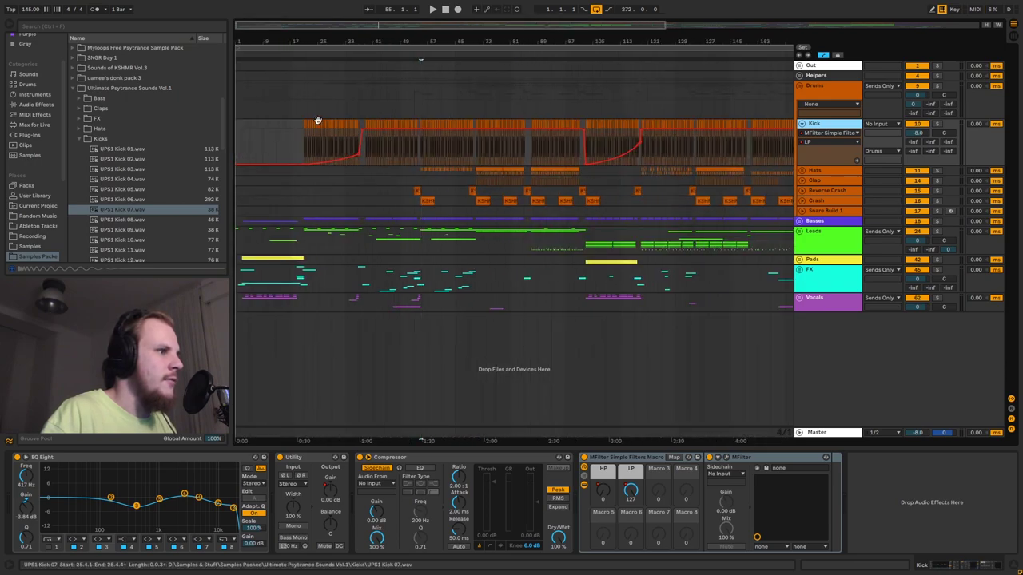
drag(642, 30, 642, 16)
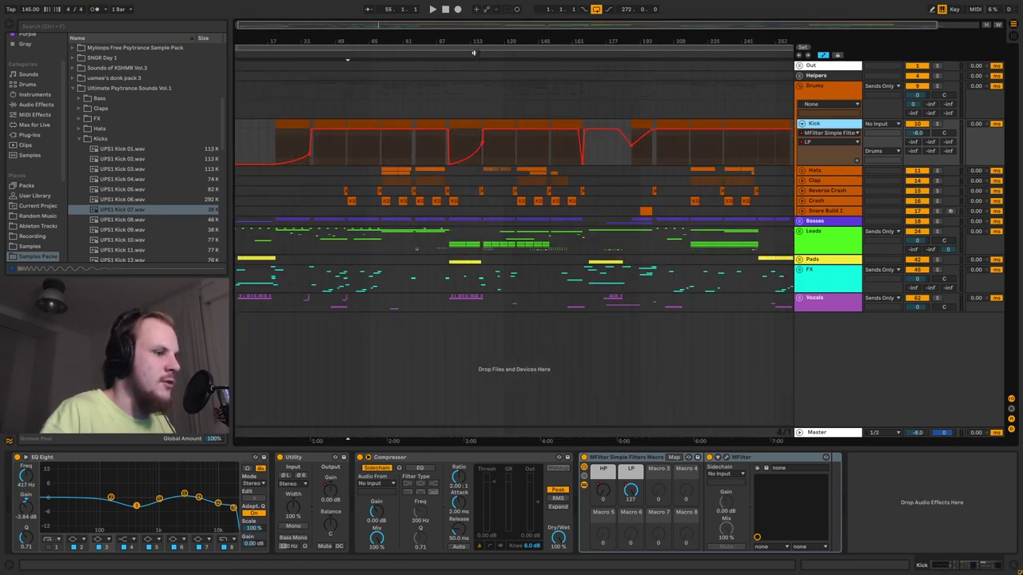
click(603, 493)
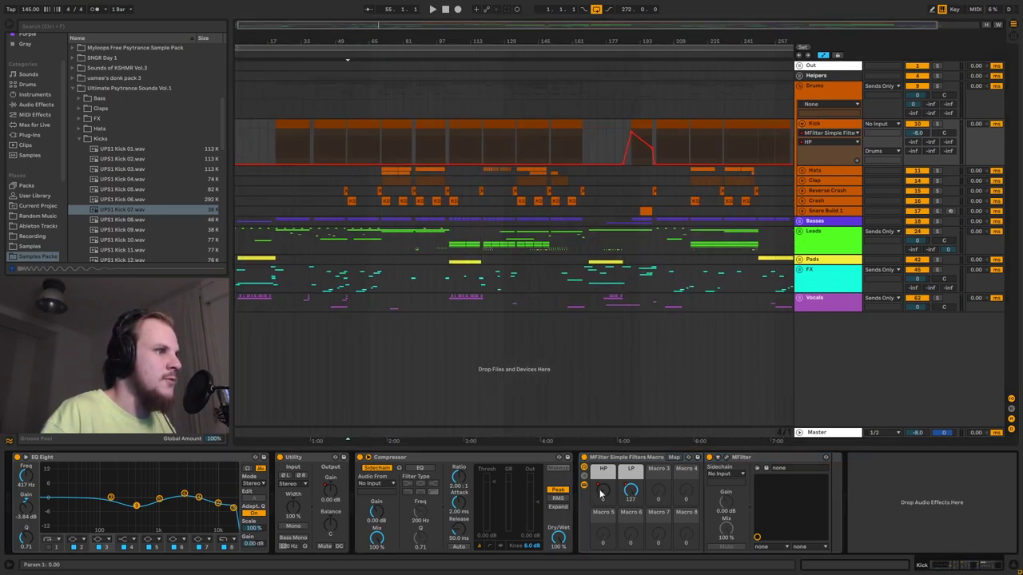
drag(655, 44, 655, 38)
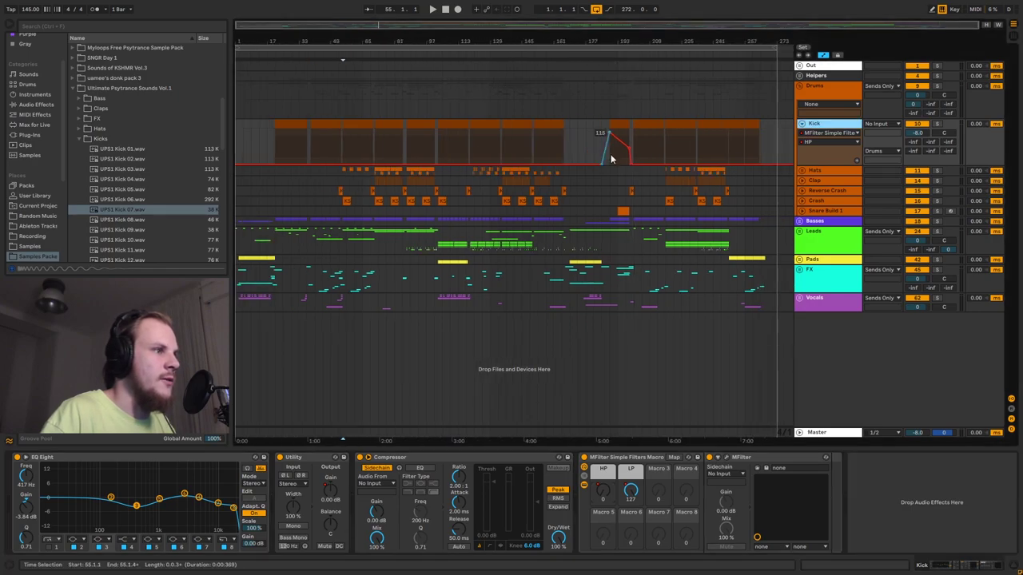
Step: Fold the Kick track and collapse the Ultimate Psytrance Sounds Vol.1 folder in the browser
drag(303, 45, 482, 139)
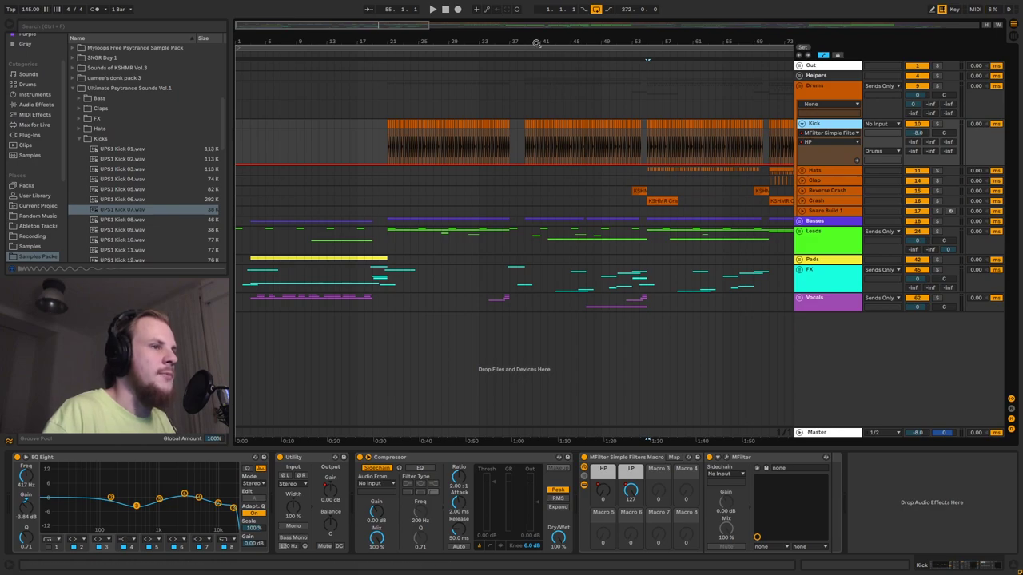
click(802, 124)
drag(523, 42, 296, 179)
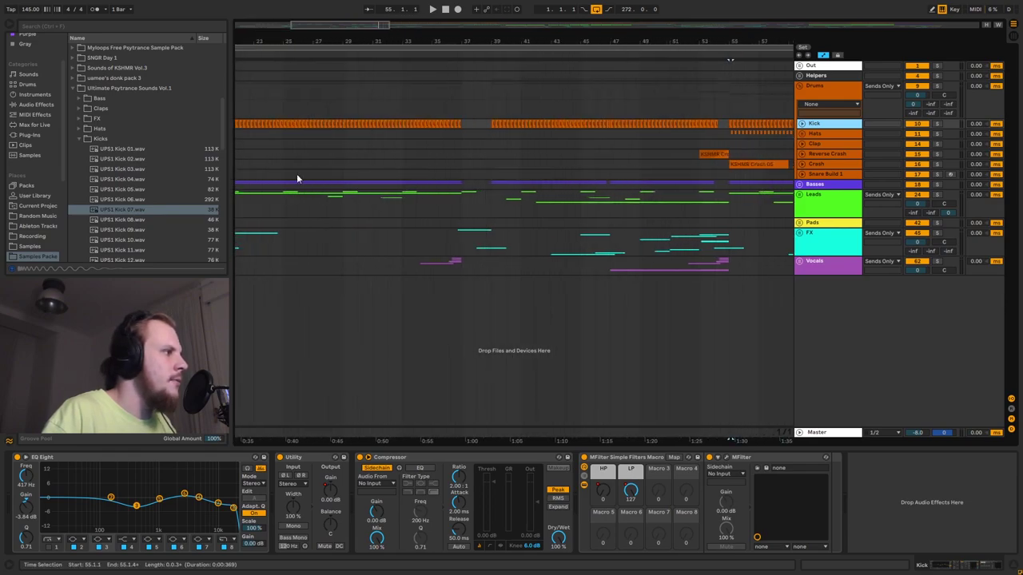
click(71, 86)
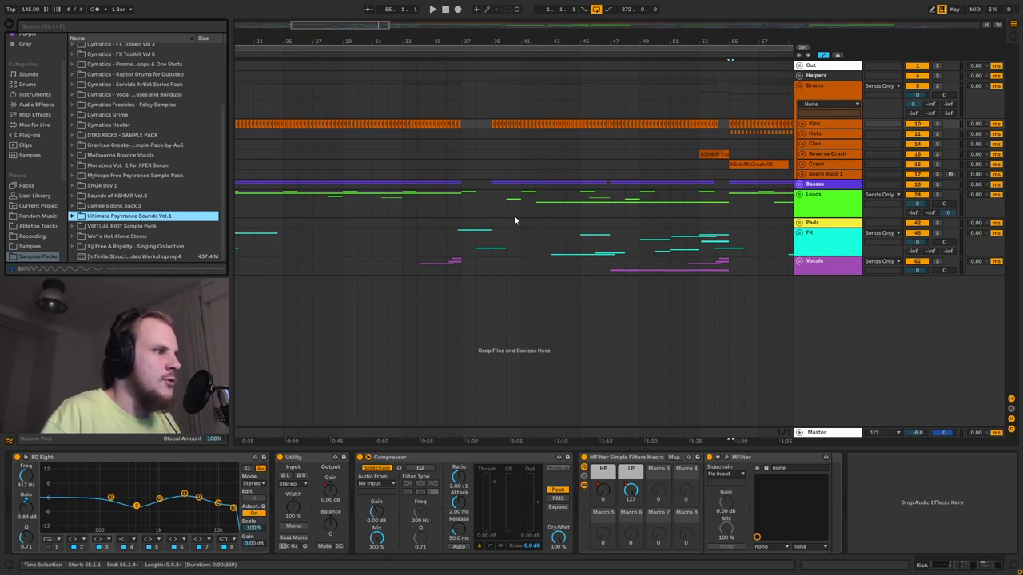
Step: Unfold the Basses group and view the device chains of its Main Layer and Click Layer tracks
click(816, 187)
click(800, 185)
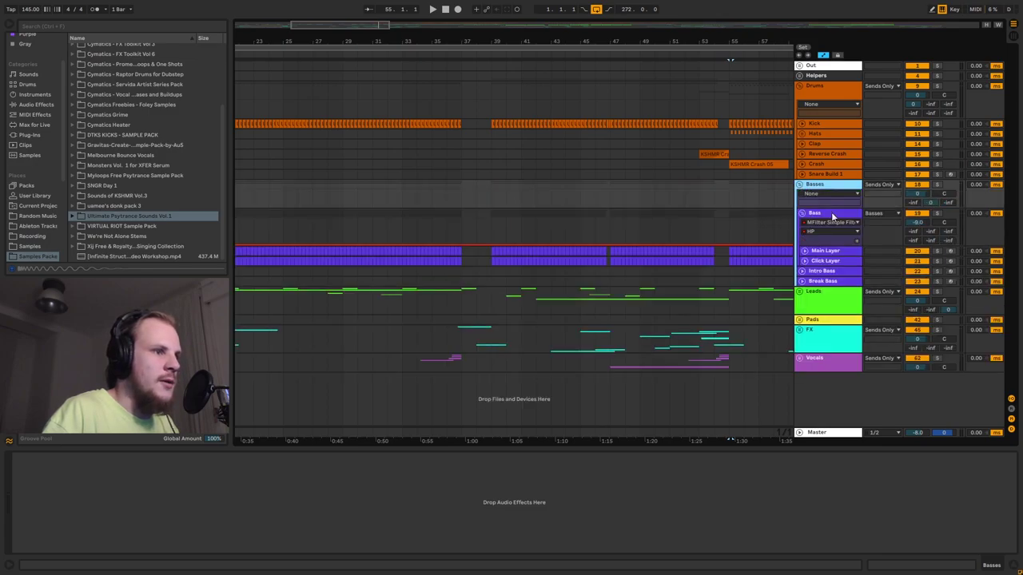
click(824, 251)
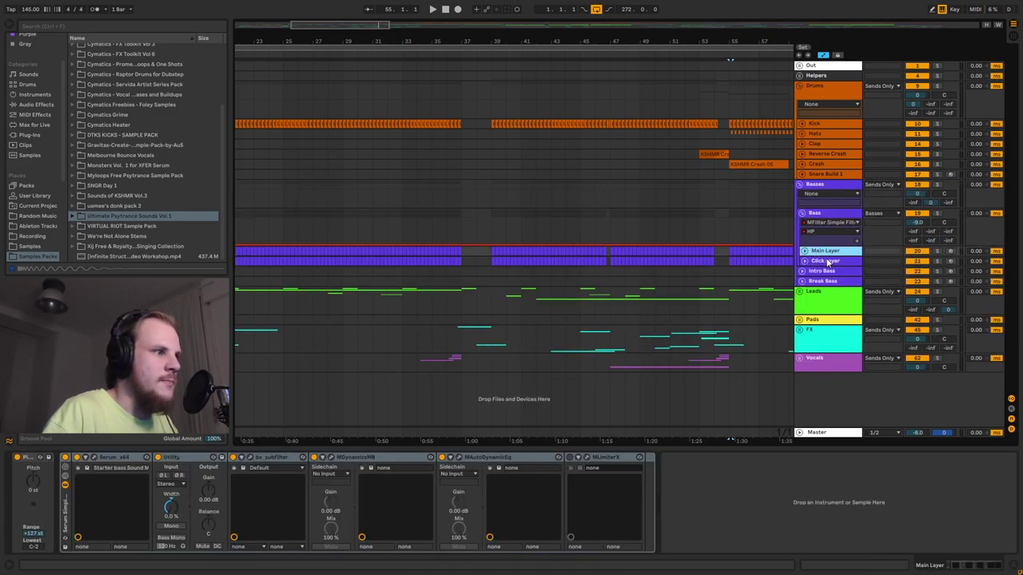
click(827, 262)
drag(496, 39, 496, 56)
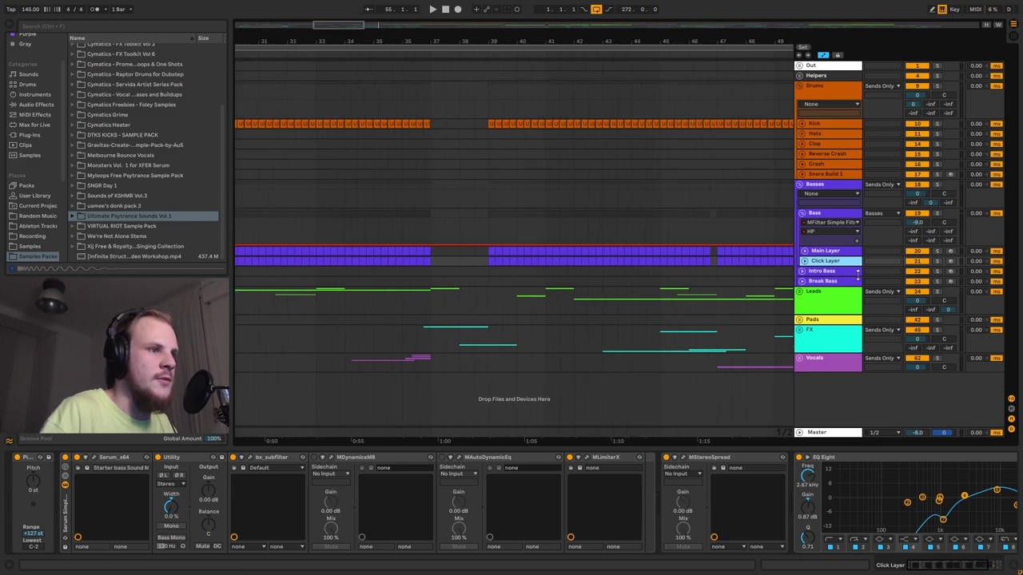
click(823, 251)
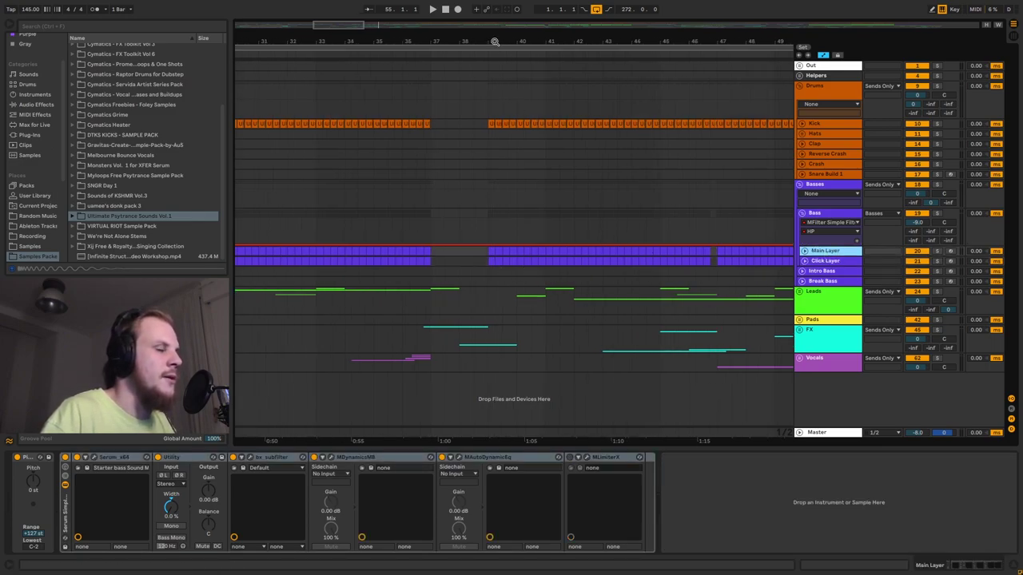
Step: Unfold the Main Layer and Kick tracks to show their clips in detail around bar 39
drag(494, 41, 495, 54)
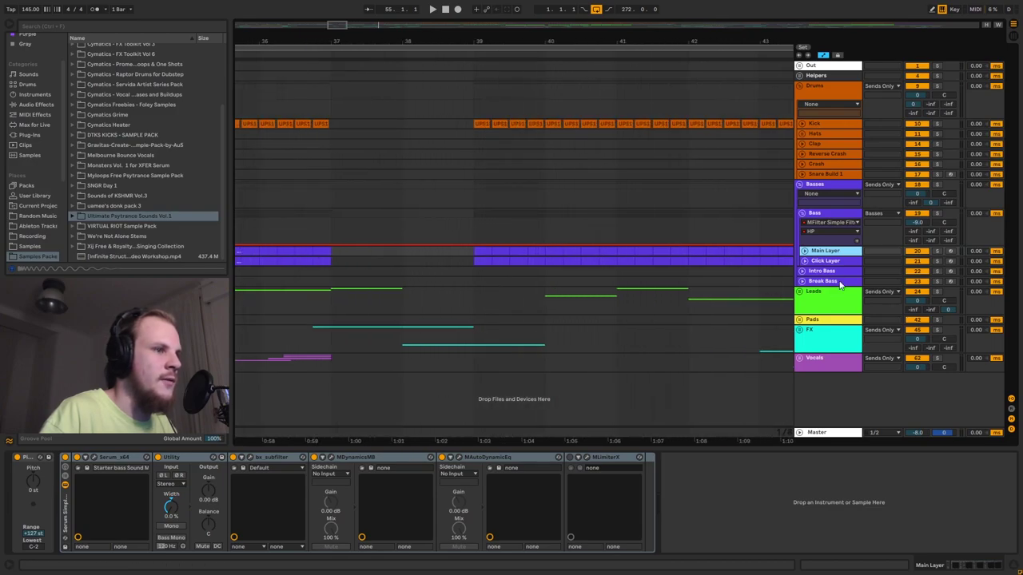
click(804, 251)
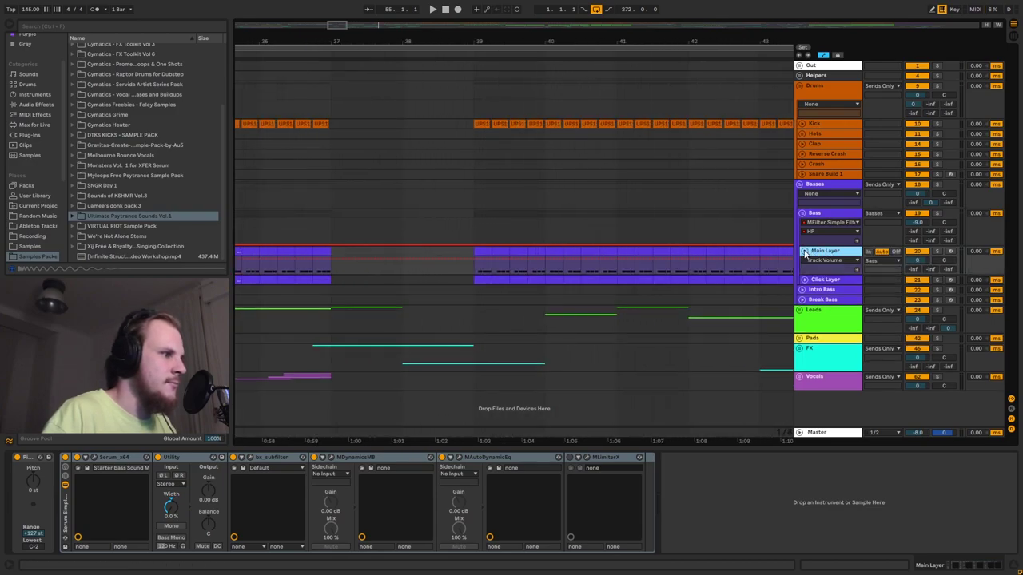
click(483, 80)
scroll(483, 80, up, 5)
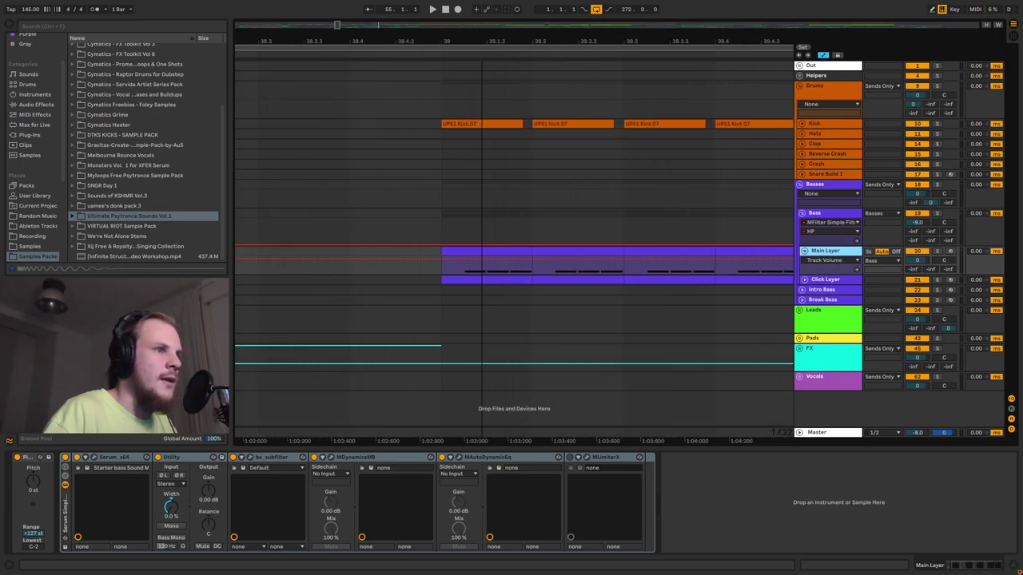
click(801, 123)
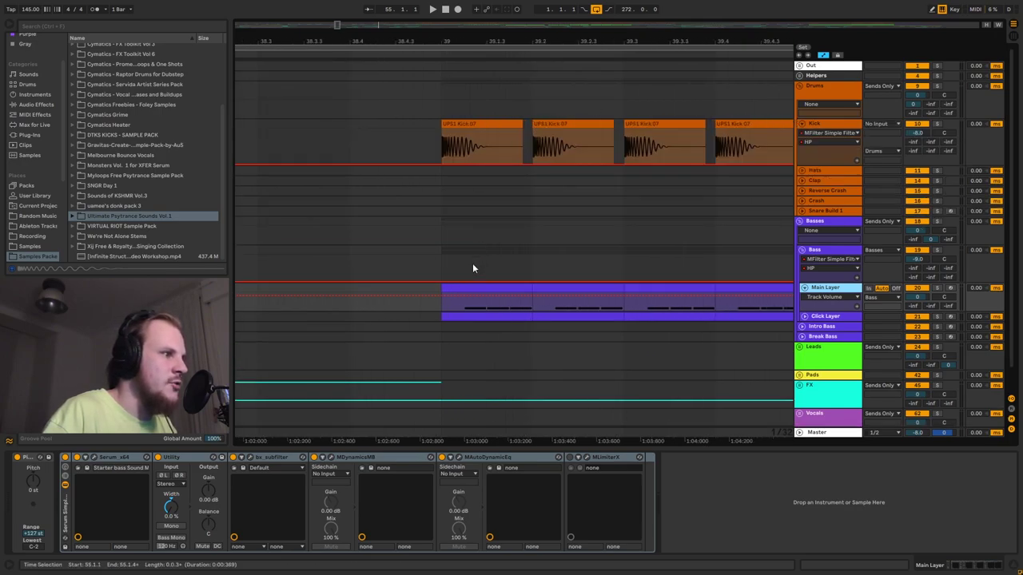
Step: Compare the first bass note at 39.1.2 on the Main Layer with the same portion of the kick's tail
drag(464, 304, 487, 306)
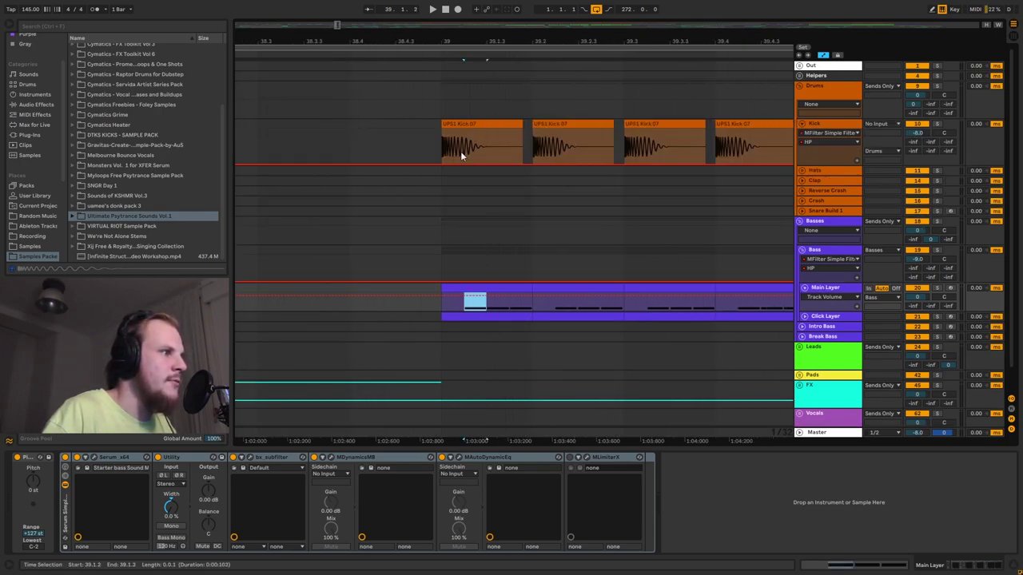
drag(462, 151, 479, 153)
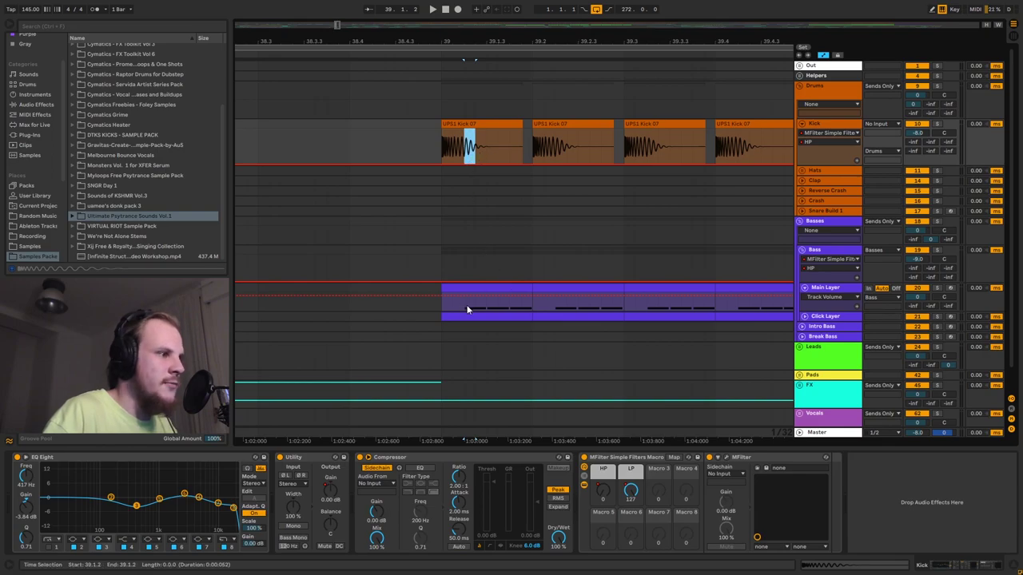
click(464, 307)
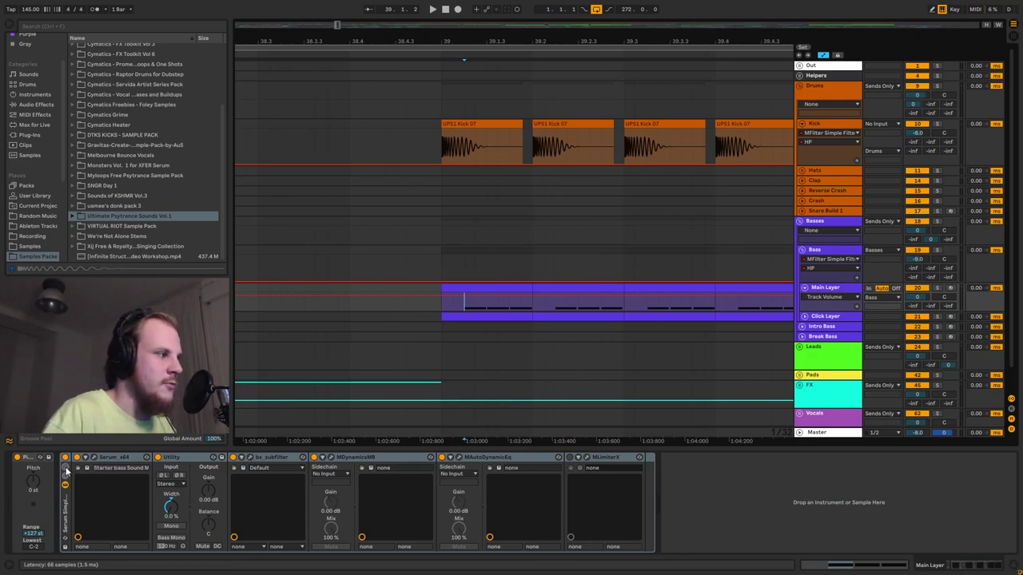
Step: Inspect the Main Layer's Serum patch, covering LFOs 1 to 3, the modulation matrix and the effects, and close its window
click(131, 460)
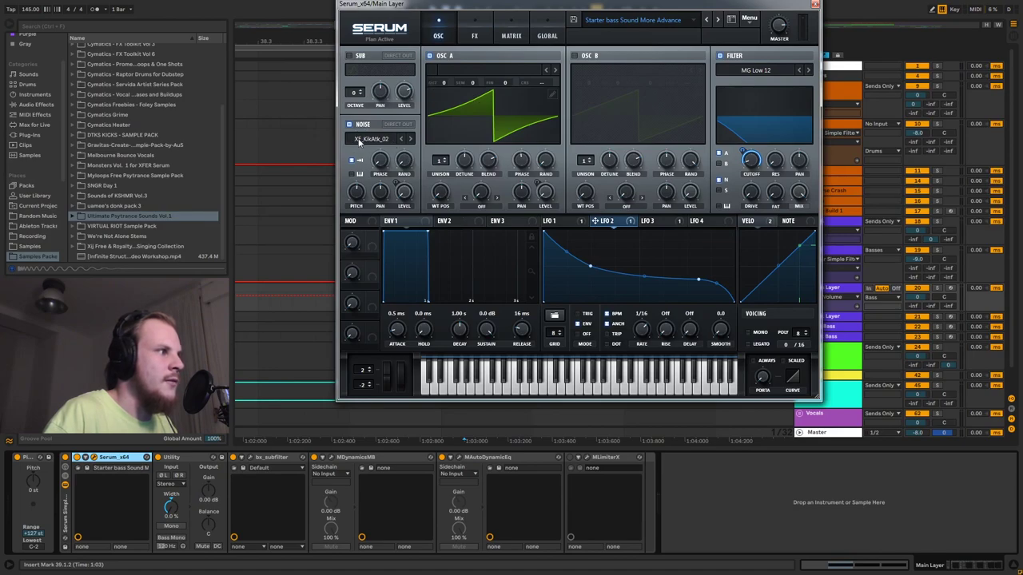
click(568, 222)
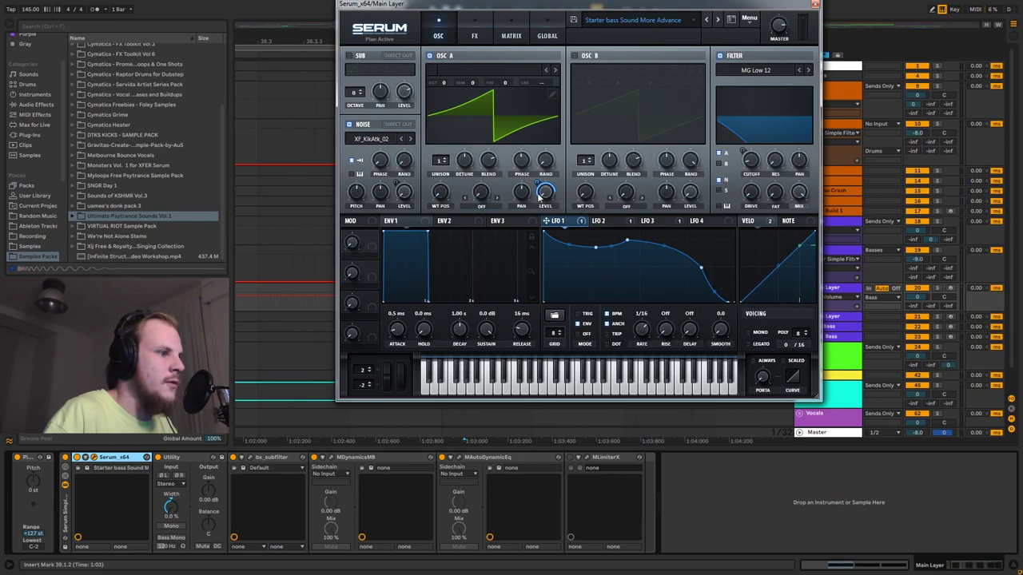
click(601, 221)
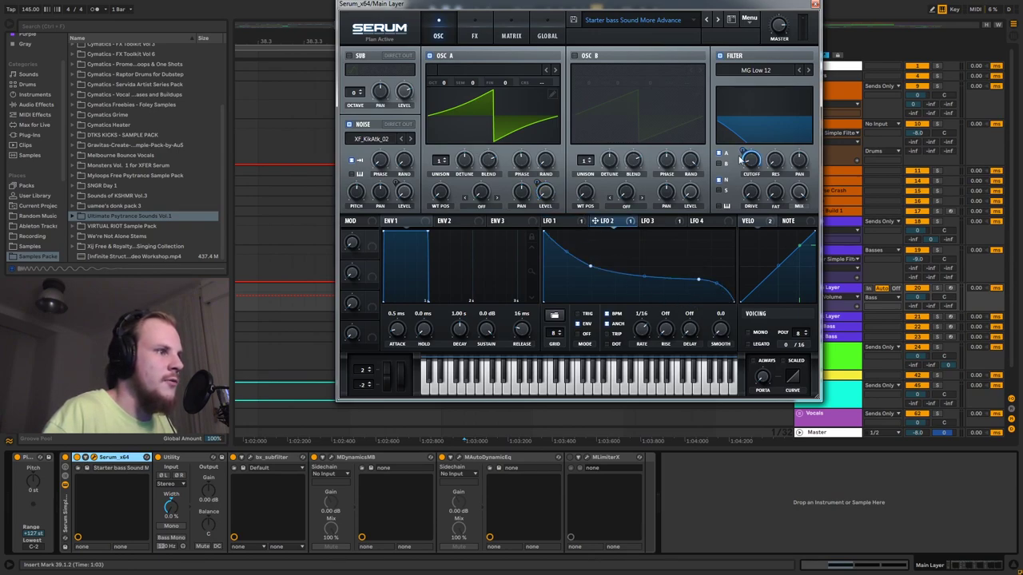
click(651, 223)
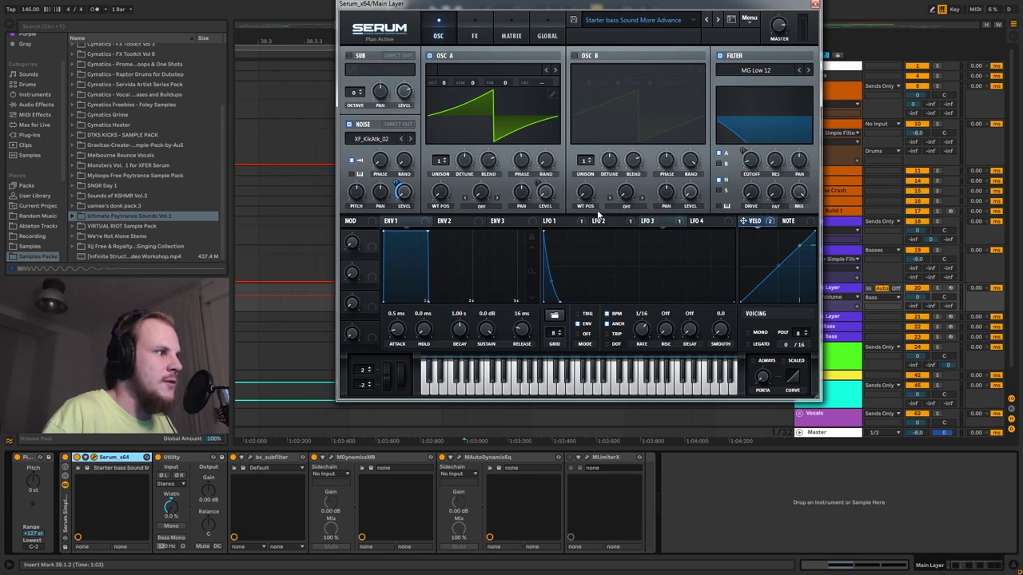
click(514, 36)
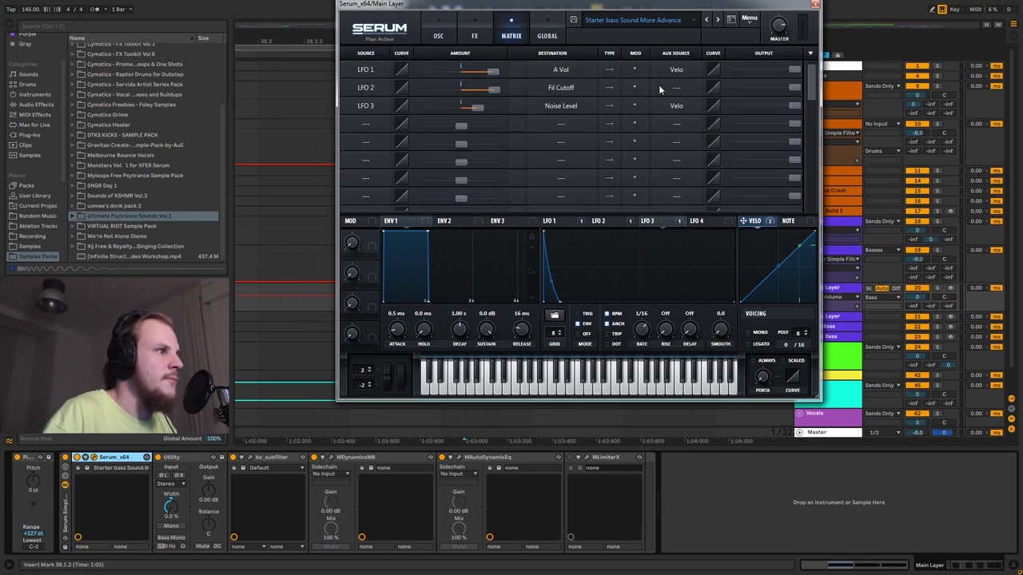
click(474, 35)
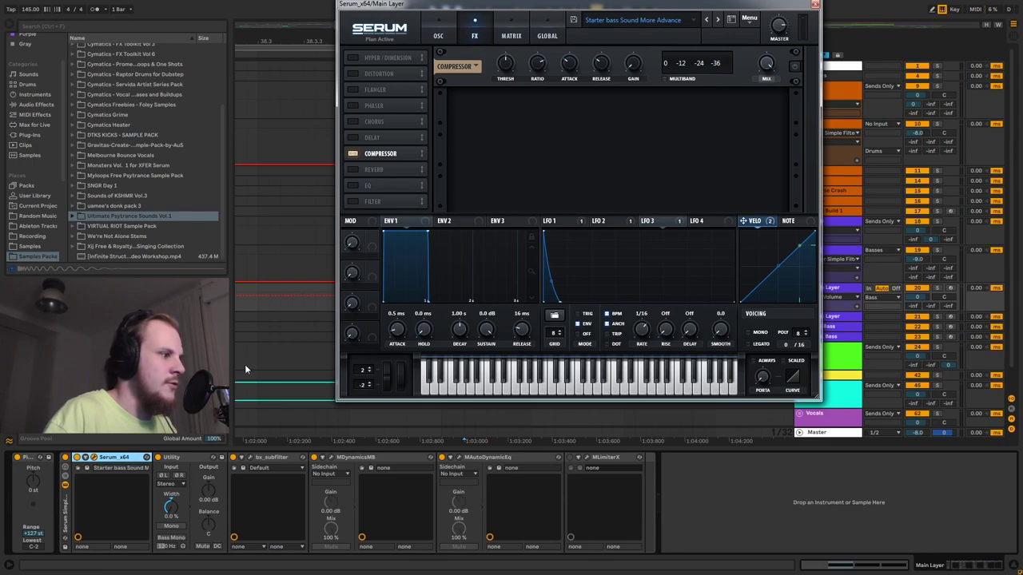
click(815, 4)
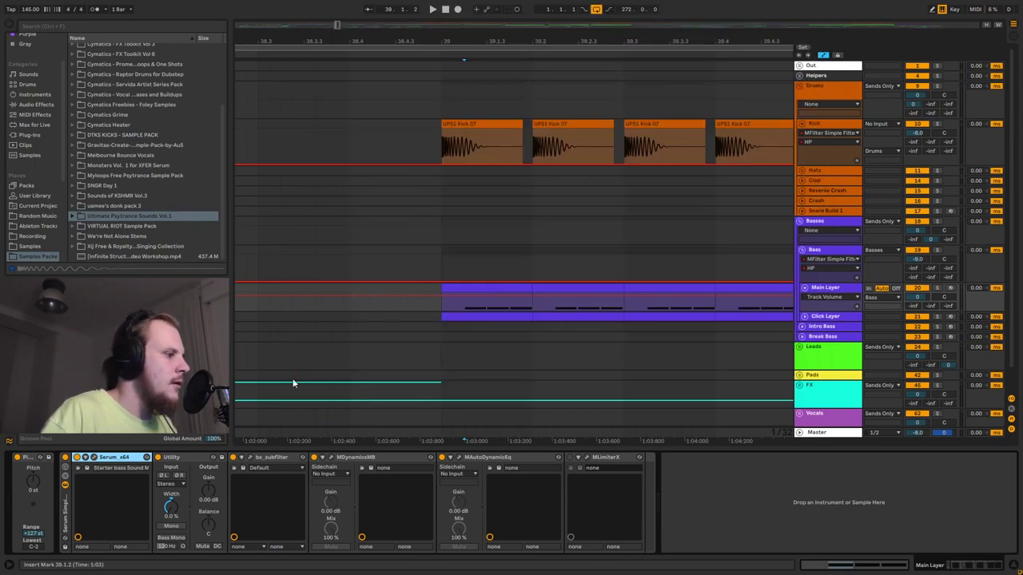
click(175, 462)
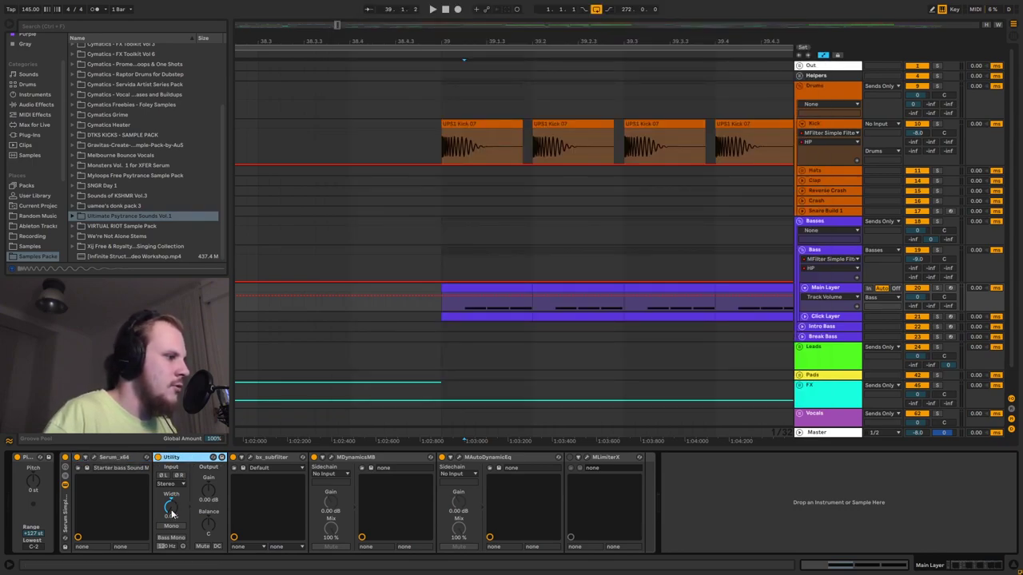
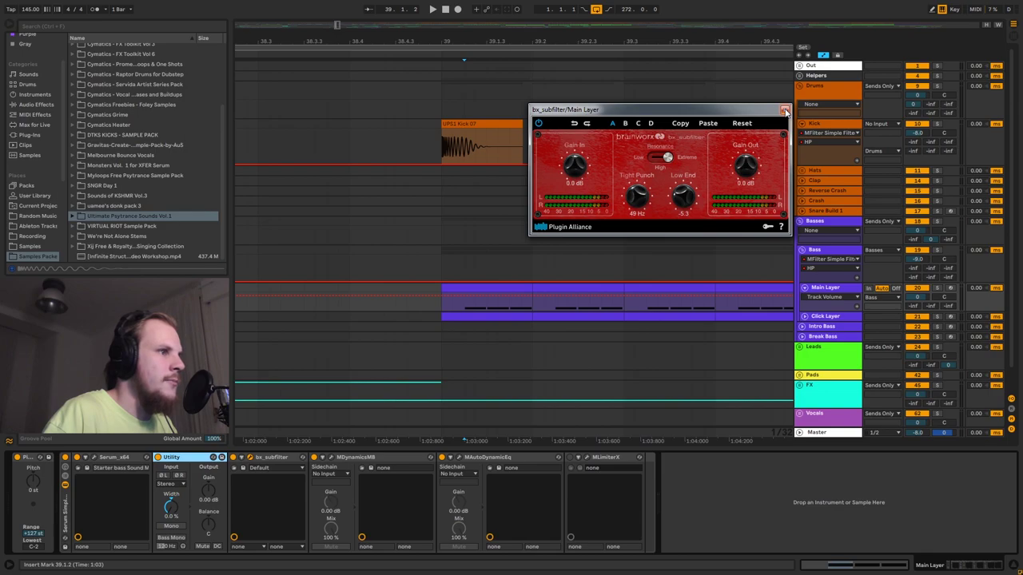
click(785, 110)
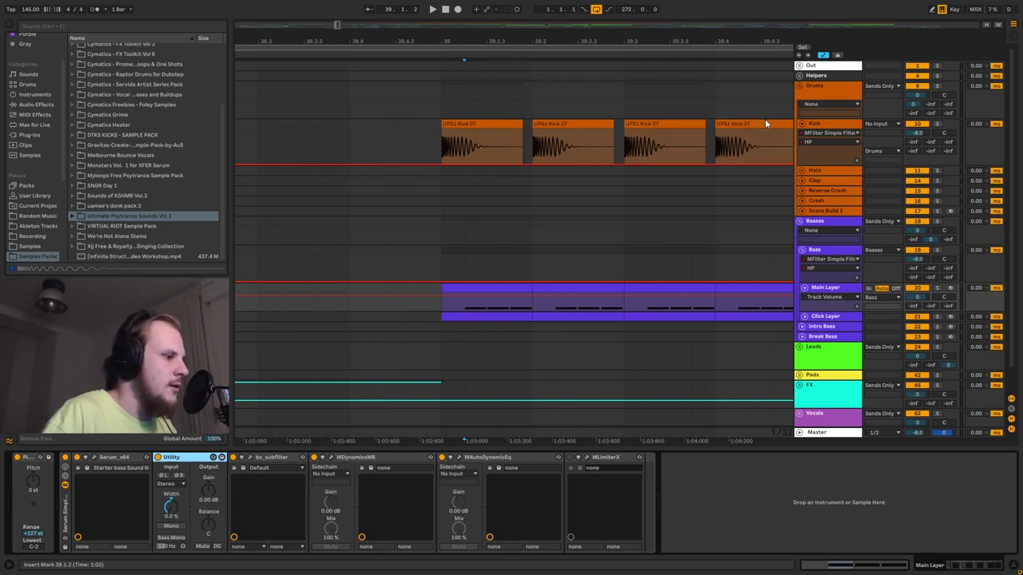
Step: Open MDynamicsMB on the Main Layer, review the compression settings of its four bands, and close it
click(357, 458)
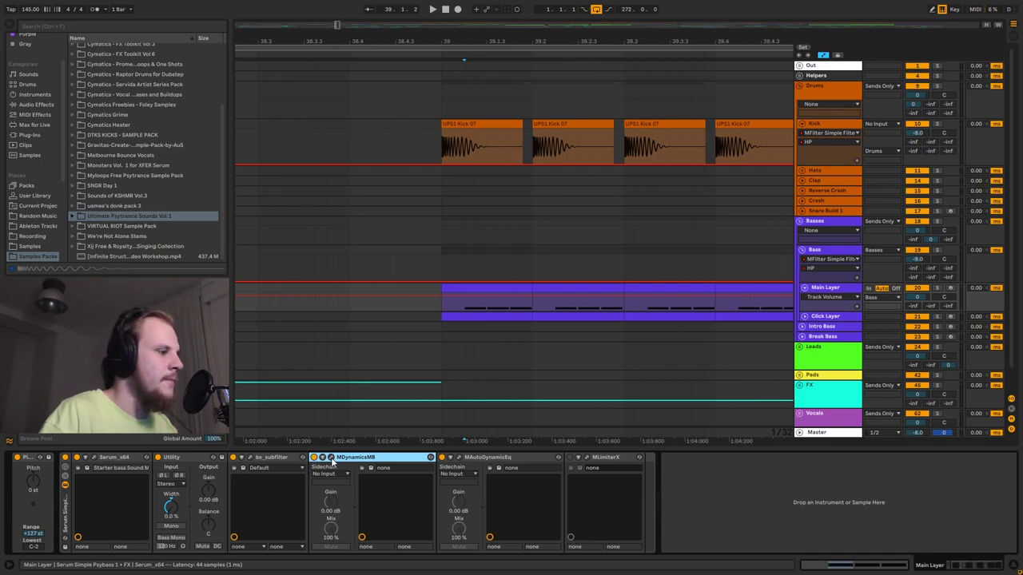
click(331, 458)
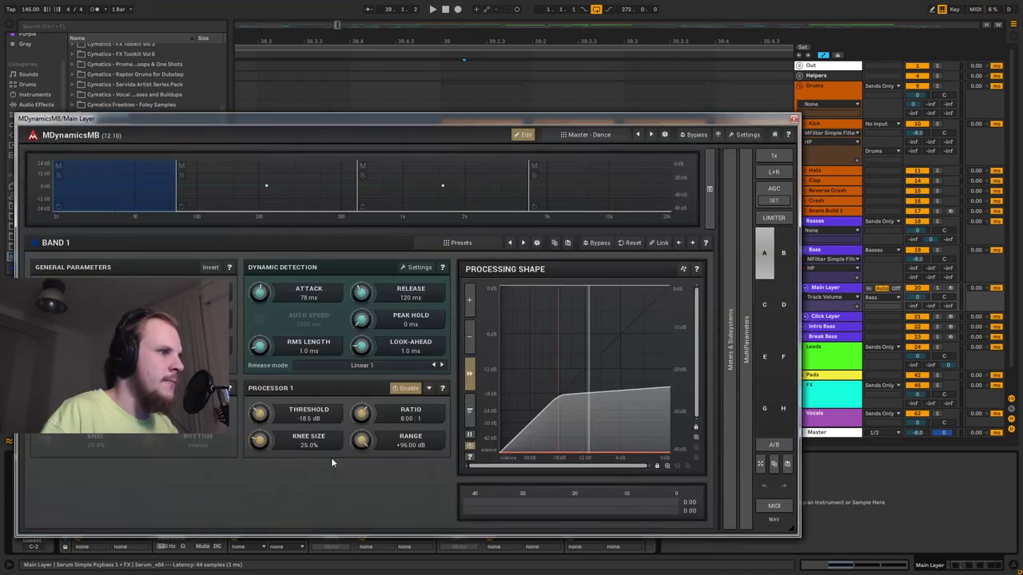
drag(421, 122, 625, 74)
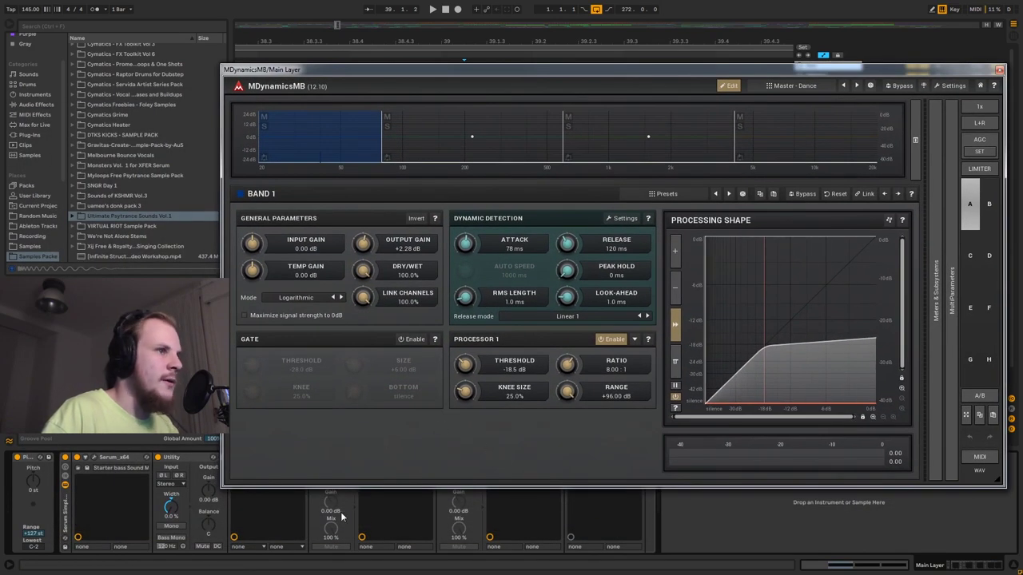
click(493, 150)
click(595, 152)
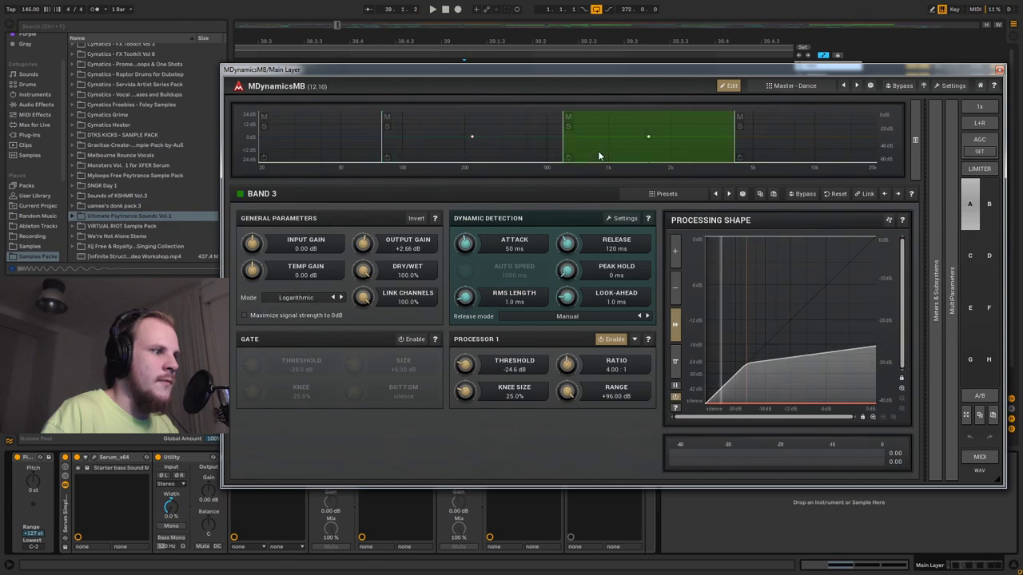
click(817, 151)
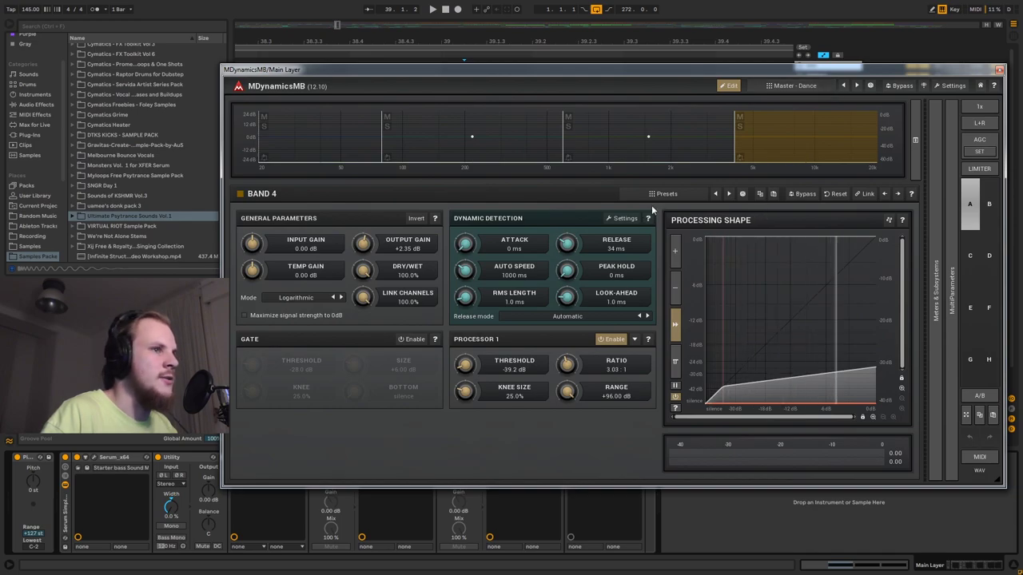
click(1000, 72)
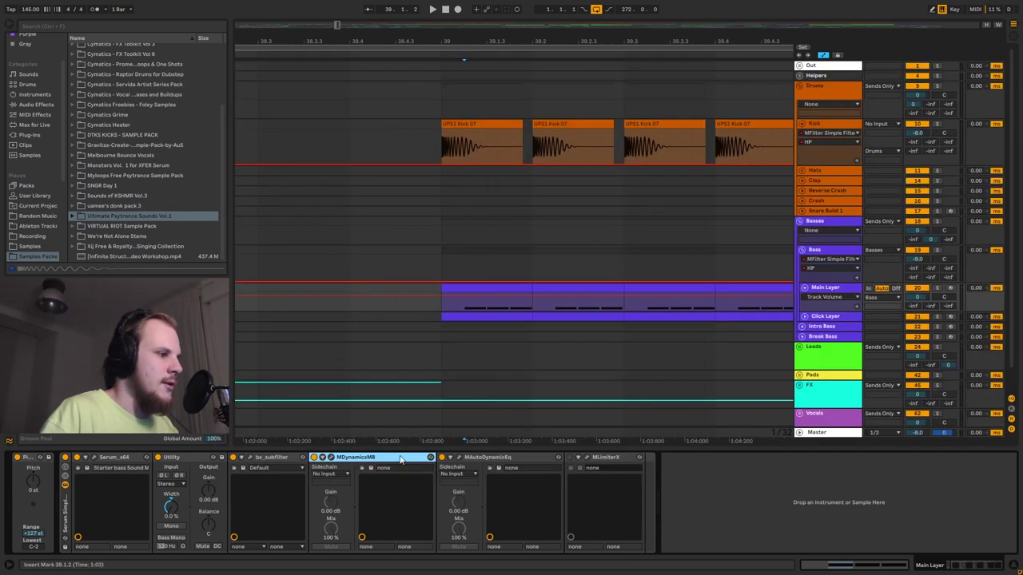
Step: Open MAutoDynamicEq on the Main Layer, solo the track to audition it from bar 39 with the EQ curve in view, and close the plugin
click(459, 457)
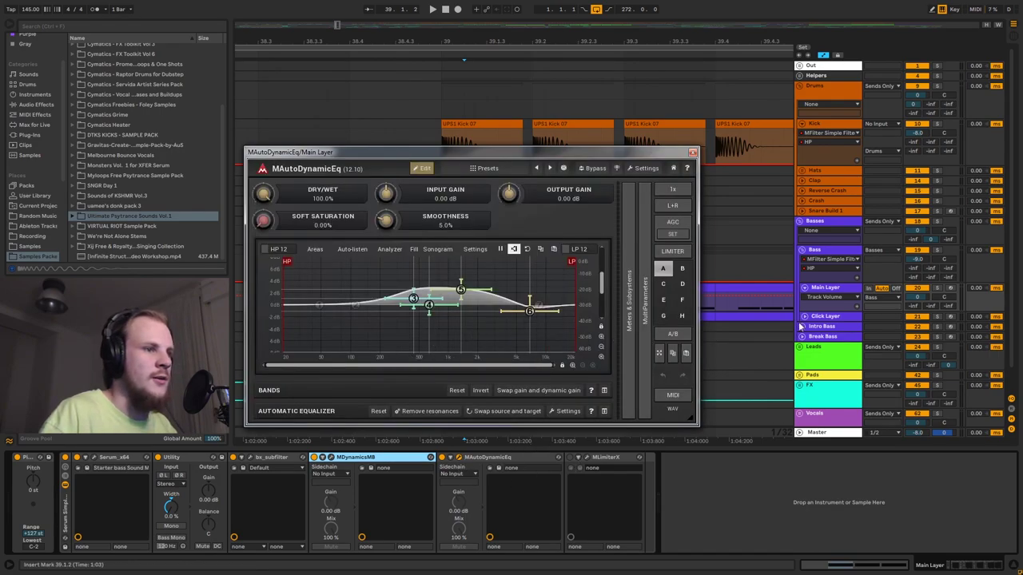
mouse_move(638, 155)
mouse_down()
mouse_move(806, 351)
mouse_move(745, 309)
mouse_move(732, 284)
mouse_move(724, 299)
mouse_up()
click(445, 255)
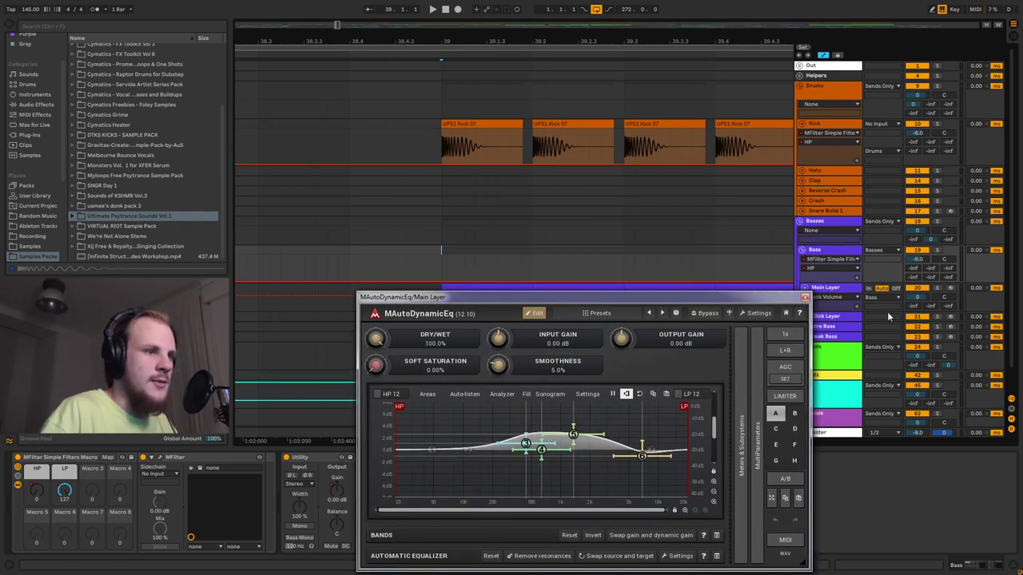
click(938, 289)
key(space)
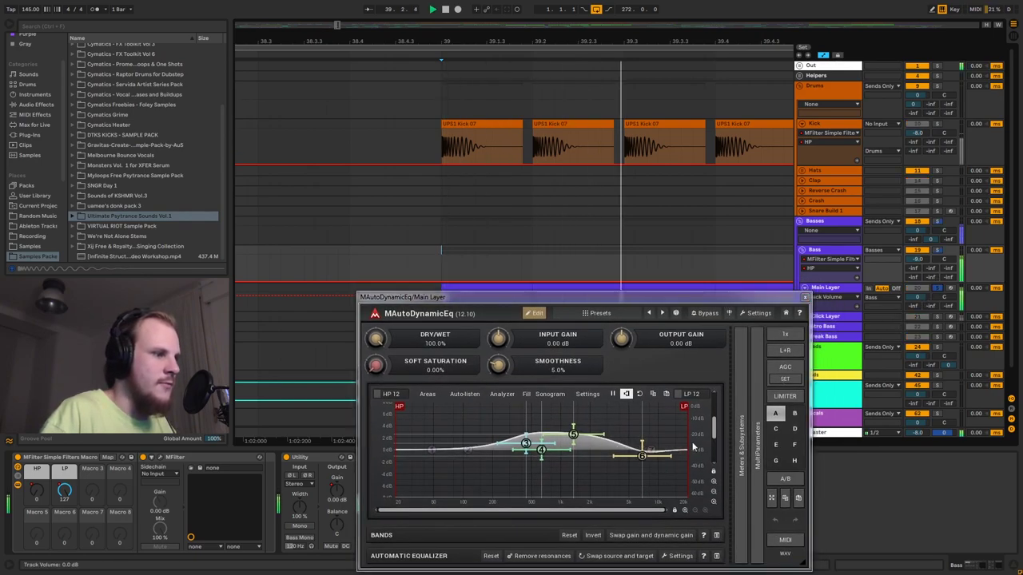
click(641, 454)
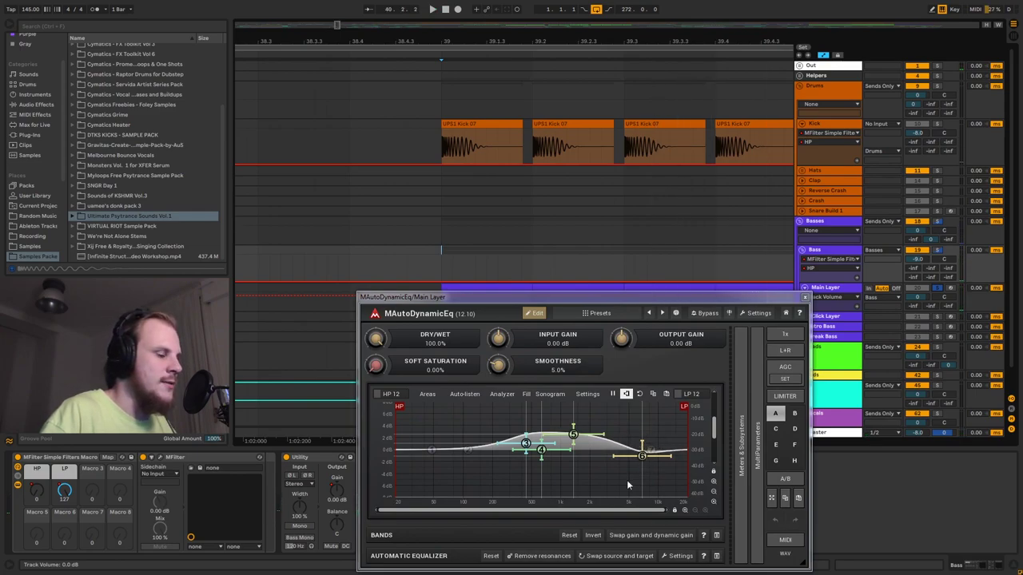
drag(655, 297, 643, 223)
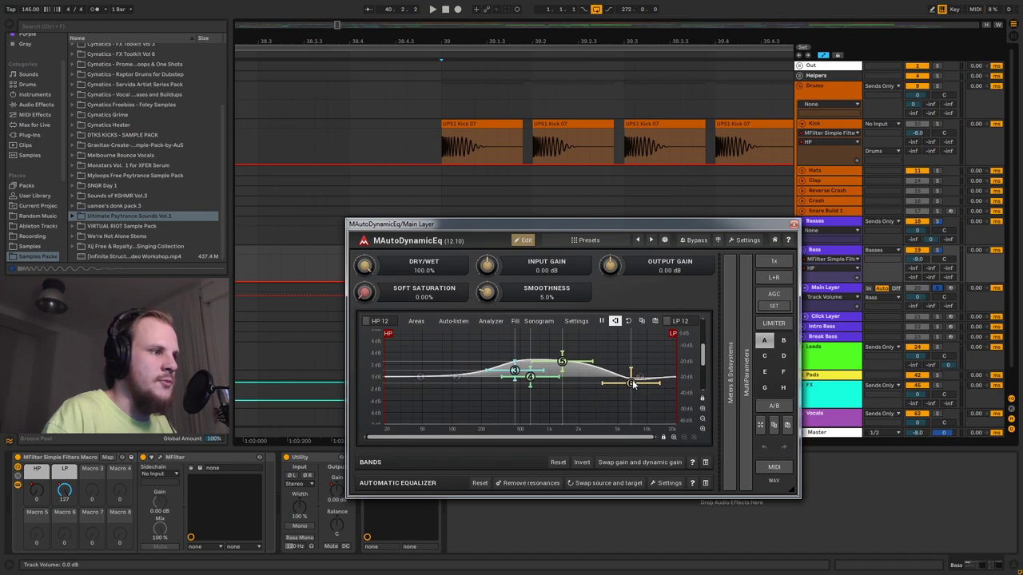
click(794, 224)
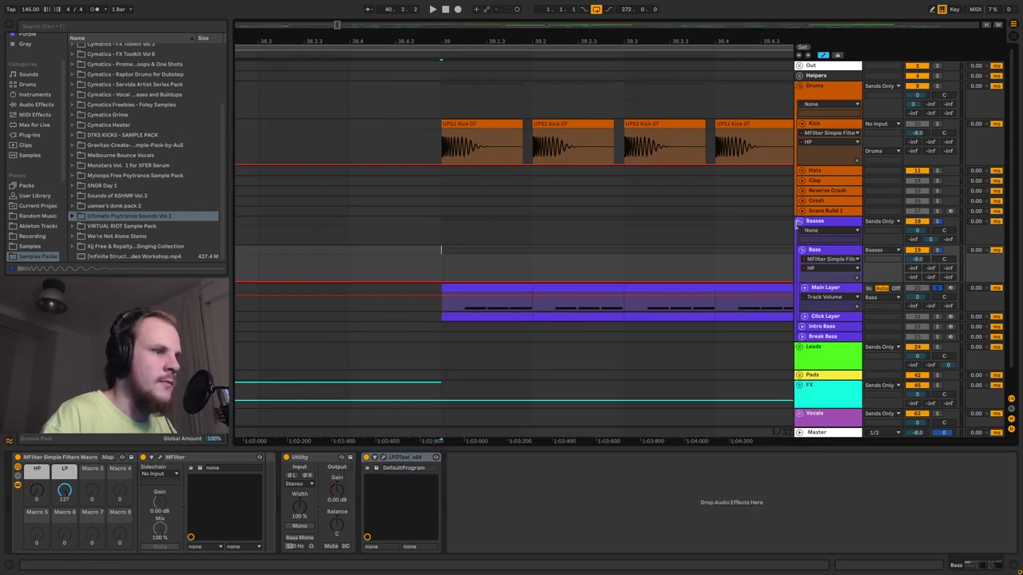
click(834, 294)
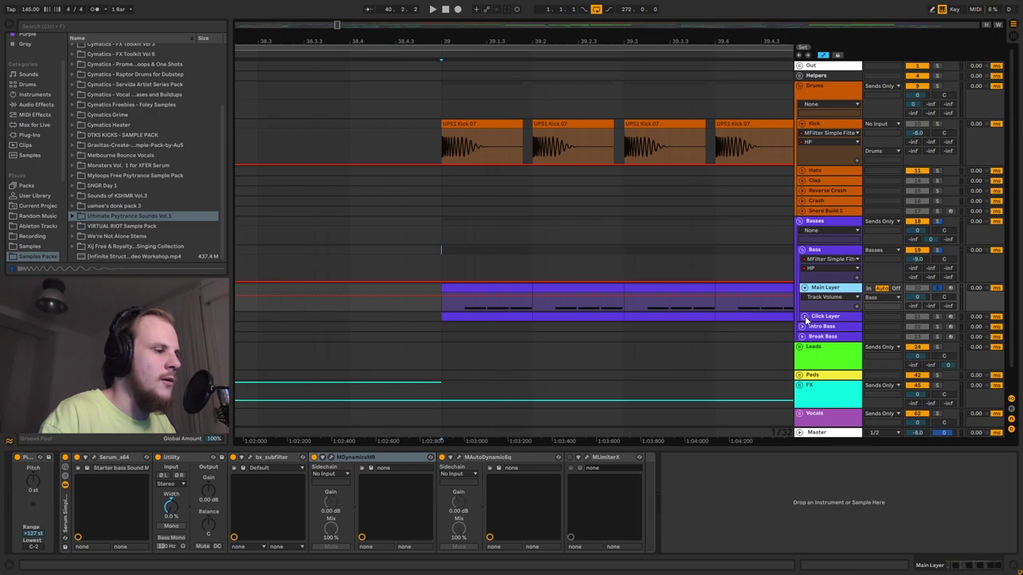
click(614, 460)
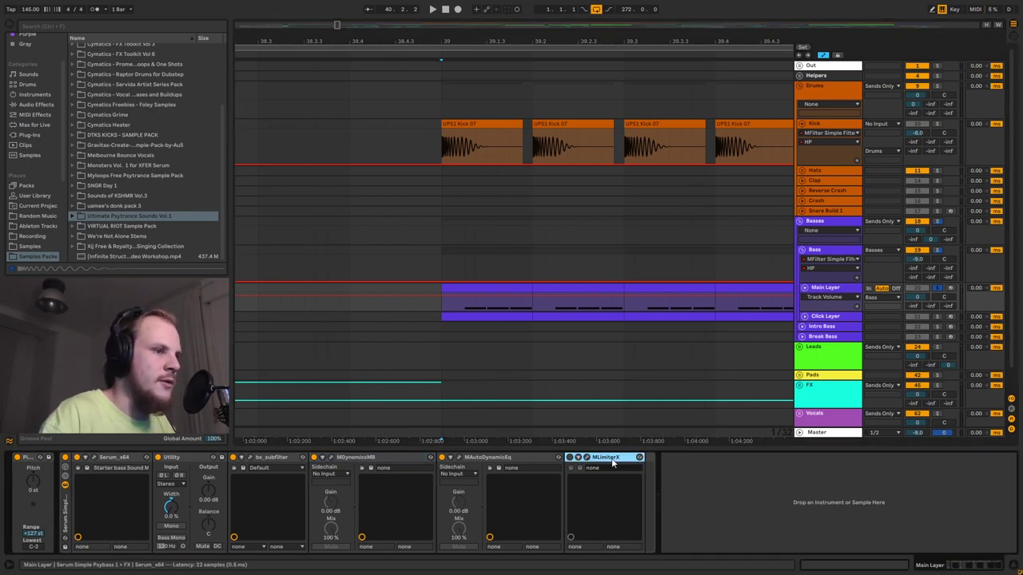
double_click(612, 458)
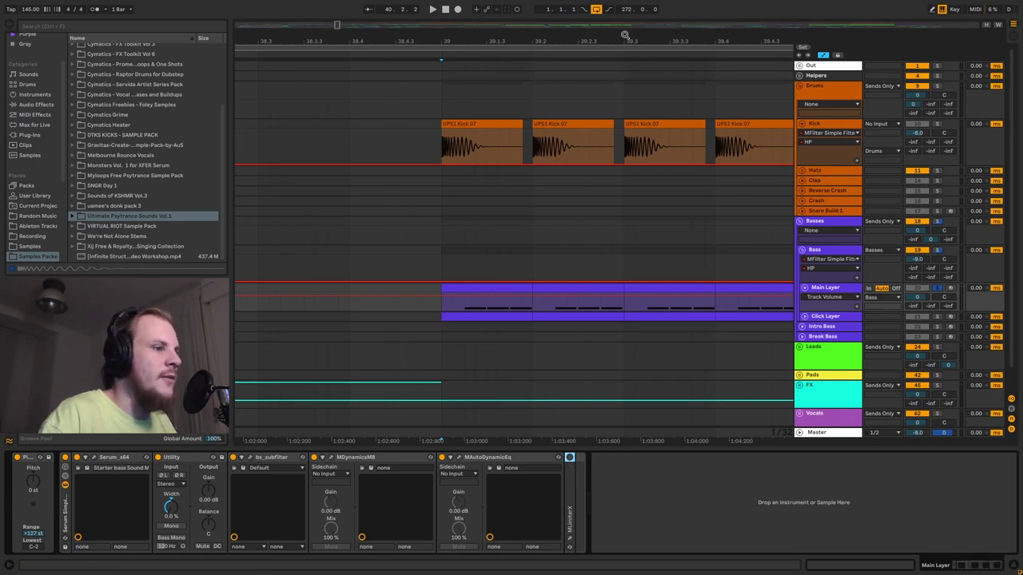
Step: Unfold the Click Layer track to view its device chain and its notes beneath the Main Layer from bar 39
click(816, 308)
scroll(811, 303, right, 2)
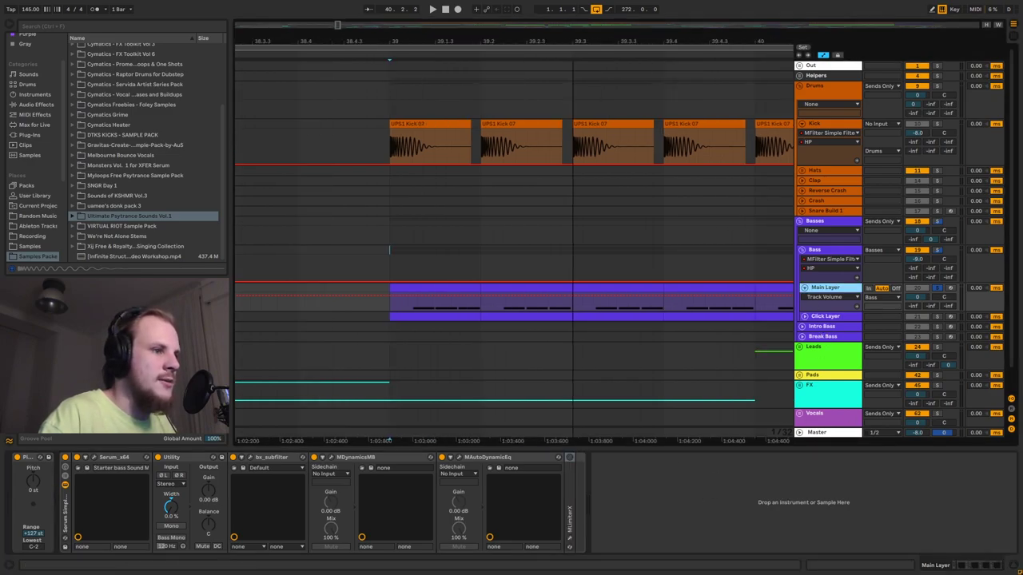
click(805, 318)
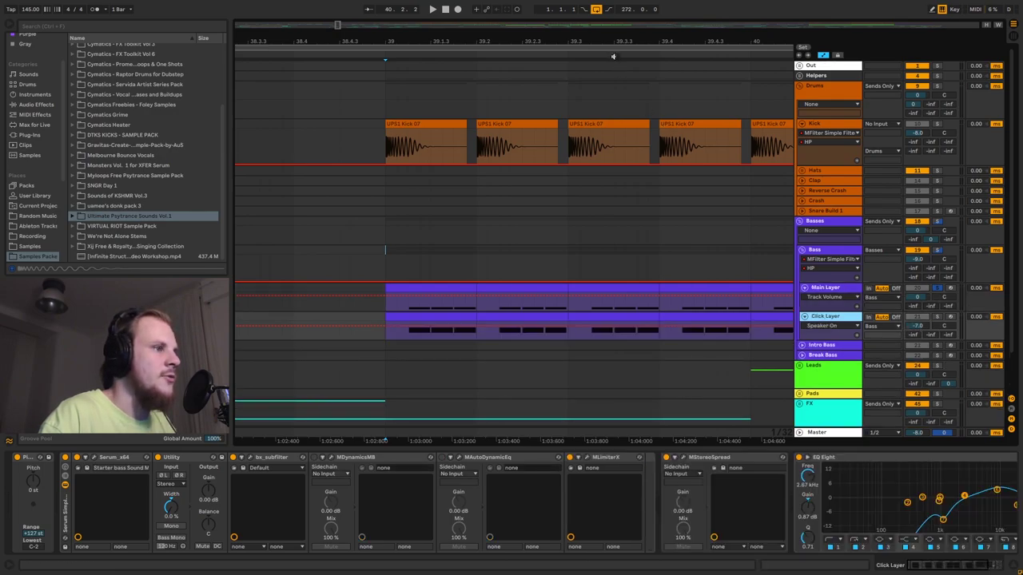
scroll(613, 56, down, 3)
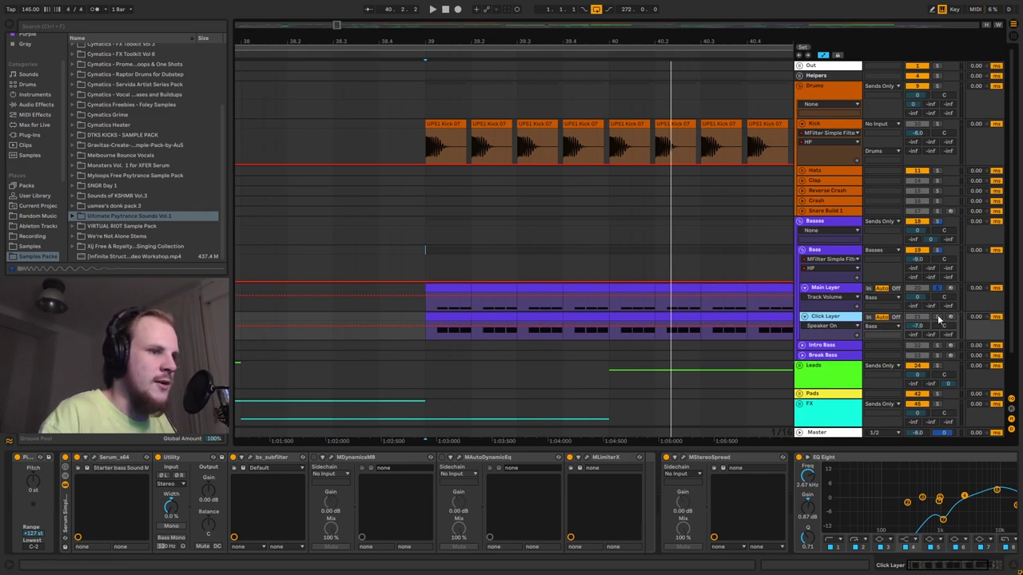
Step: Audition the soloed Click Layer from 39.1.2 and review the EQ Eight and Utility at the end of its device chain
click(437, 331)
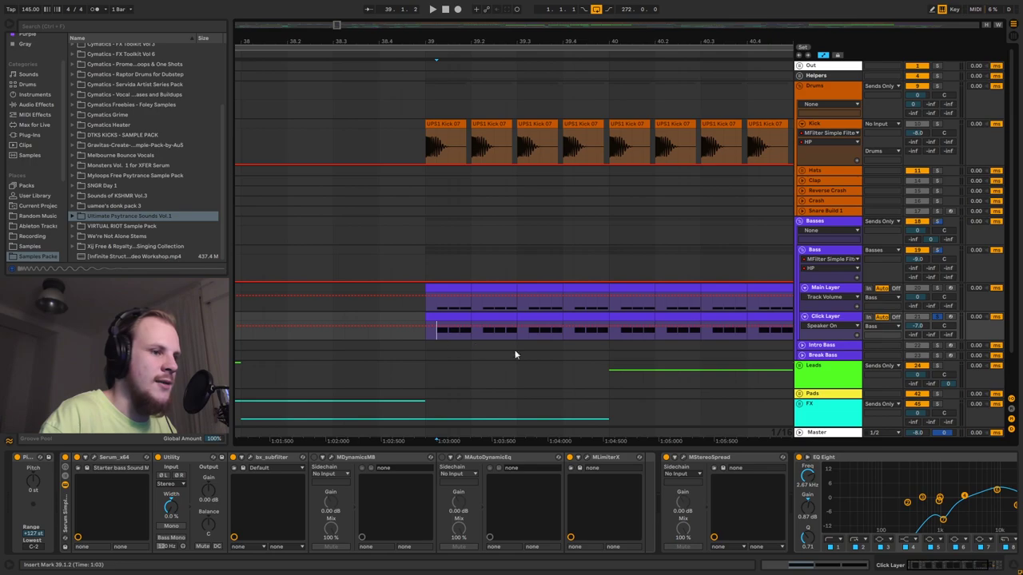
key(space)
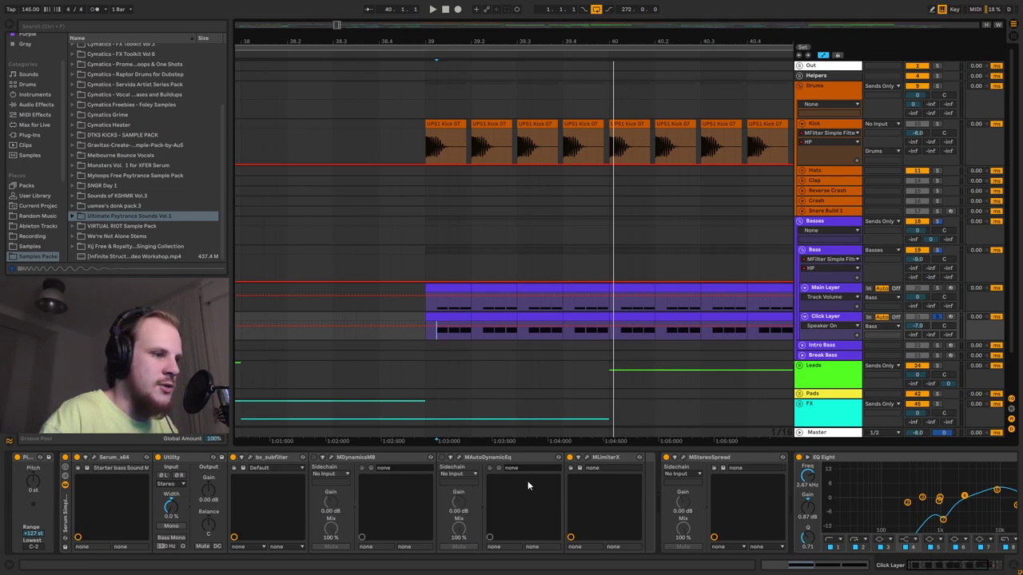
click(948, 567)
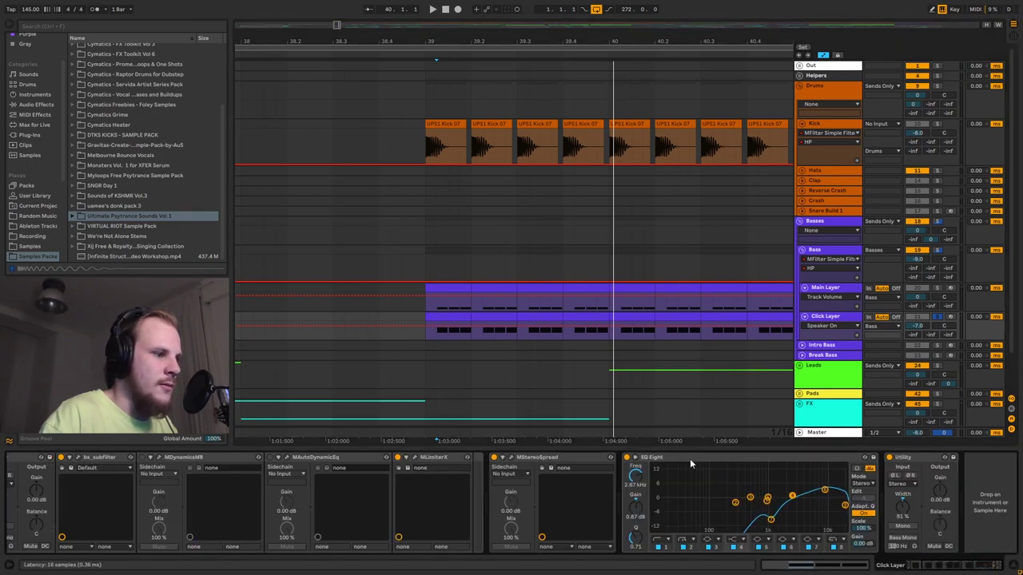
click(660, 459)
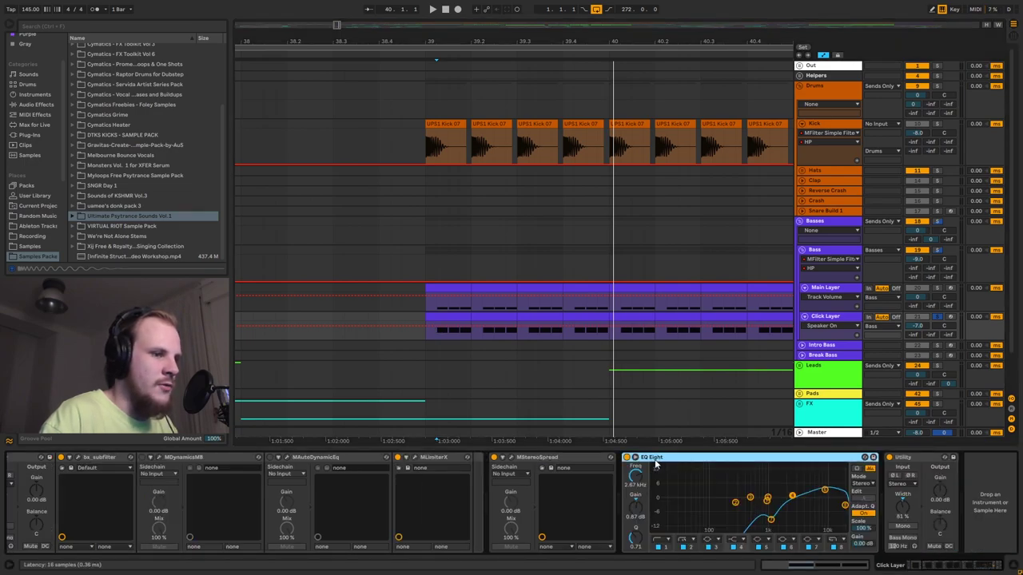
click(909, 466)
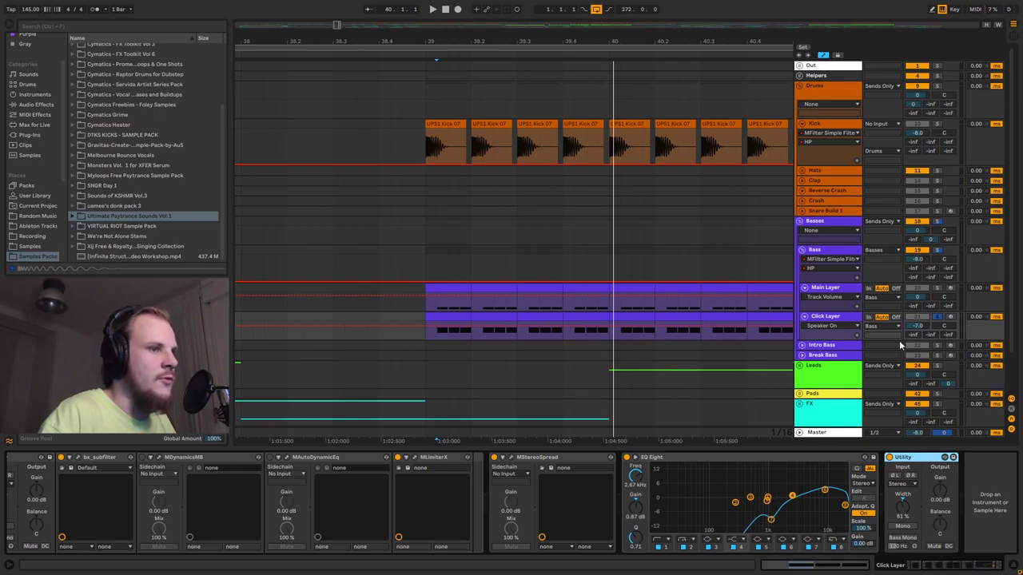
Step: Solo the Bass group, audition its combined layers from bar 39, and review its MFilter Simple Filters rack and Utility
click(437, 329)
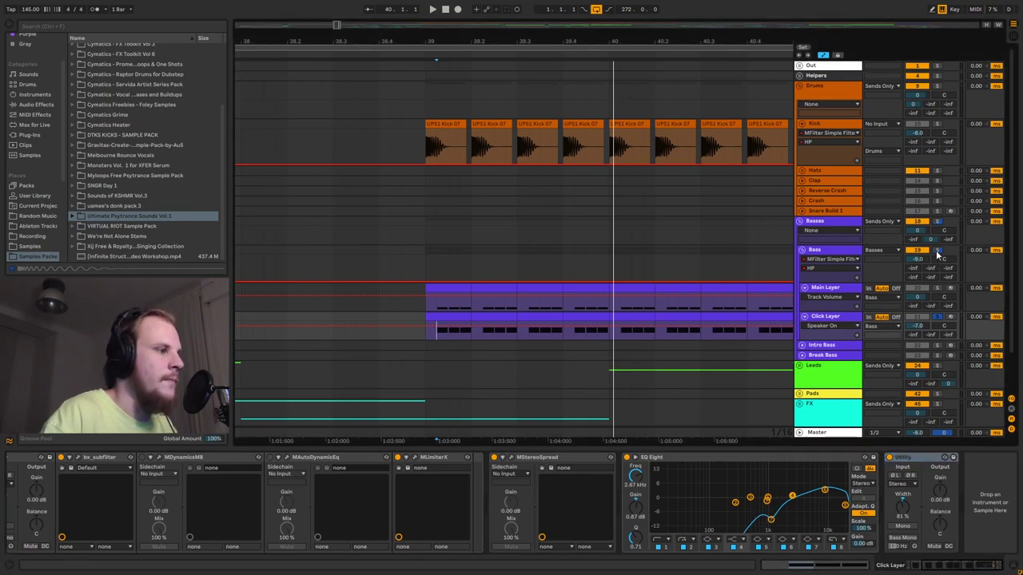
click(434, 255)
key(space)
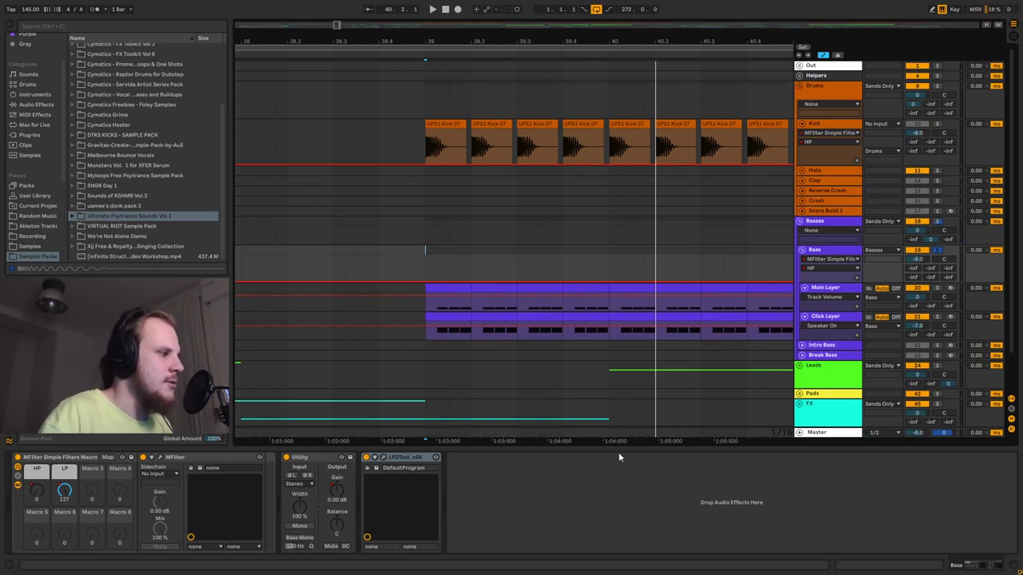
click(70, 460)
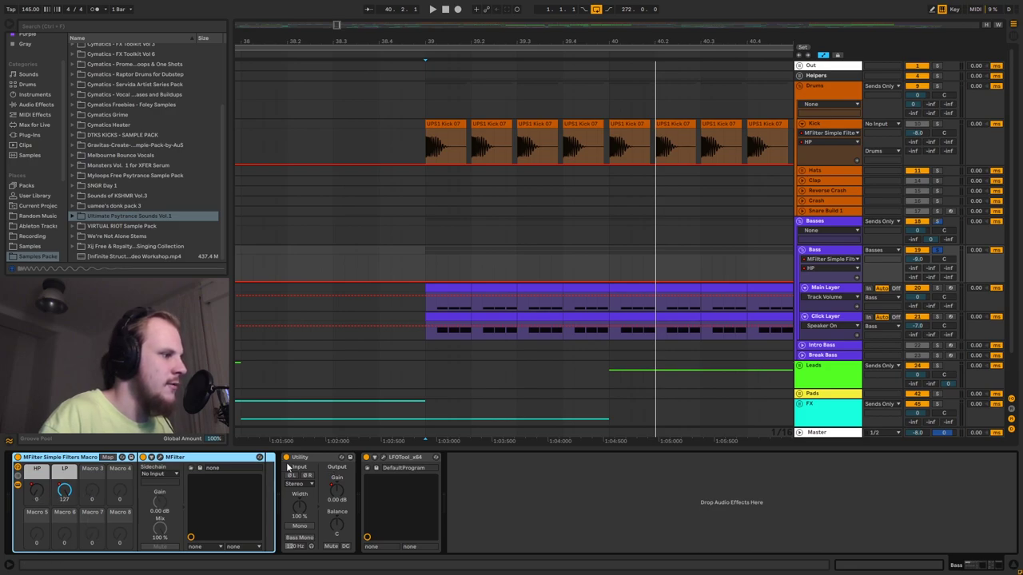
click(300, 469)
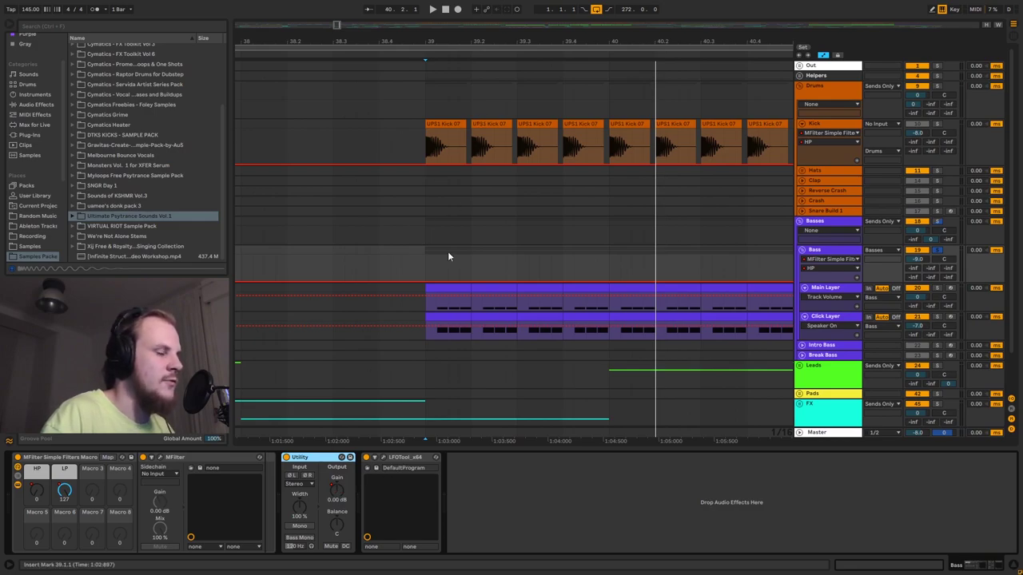
Step: Open LFOTool on the Bass group, play from bar 39 to examine the volume-ducking curve against the bass waveform, and close the plugin
click(406, 458)
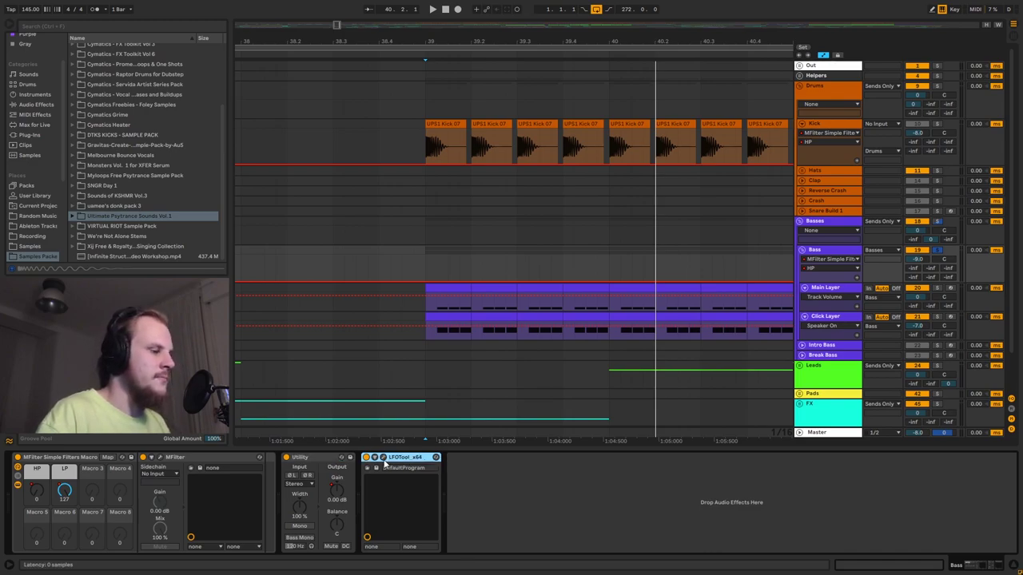
click(383, 458)
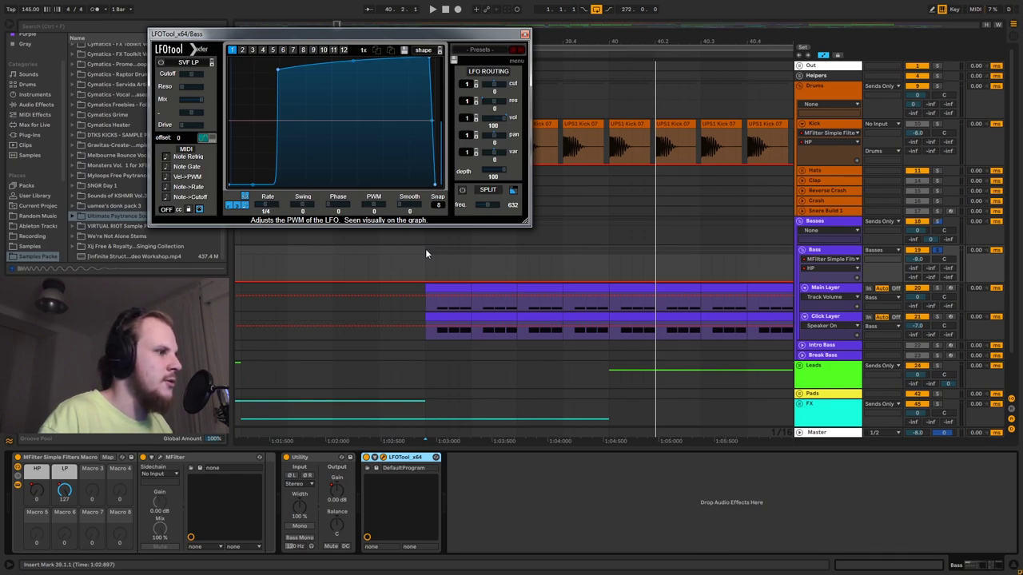
key(space)
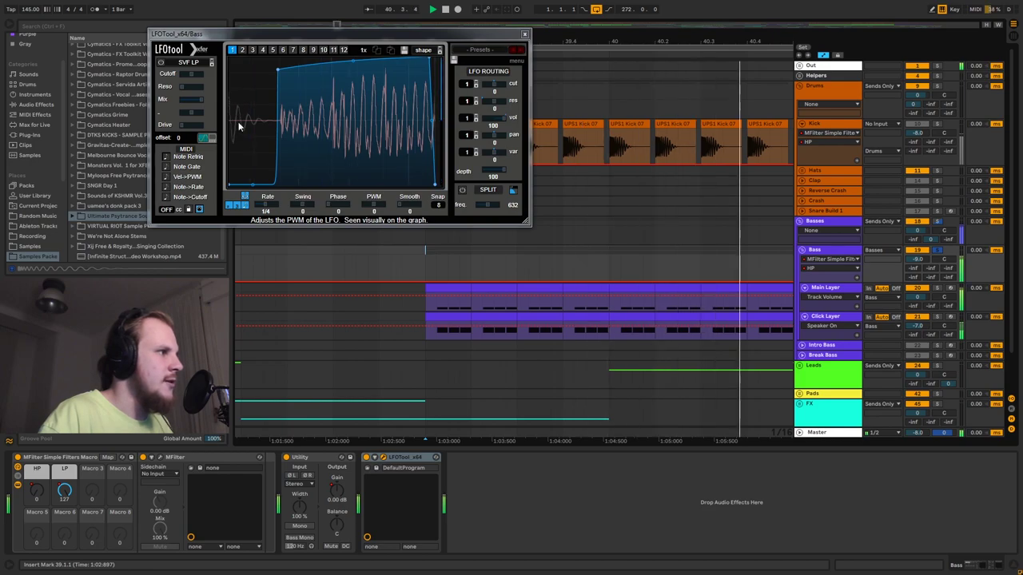
key(space)
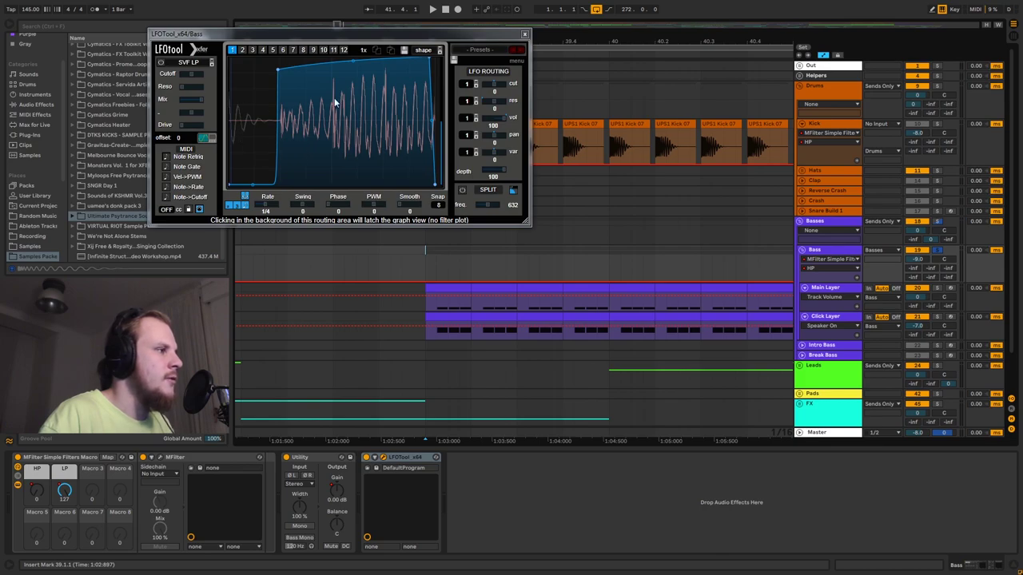
click(524, 34)
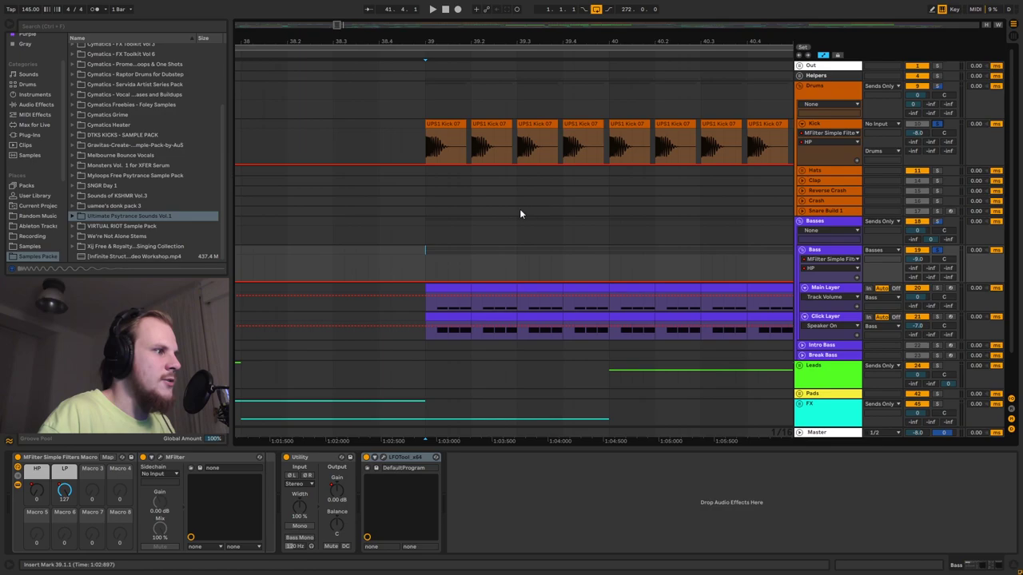
Step: Audition the soloed Kick together with the Bass group from bar 39, and fold both tracks
key(space)
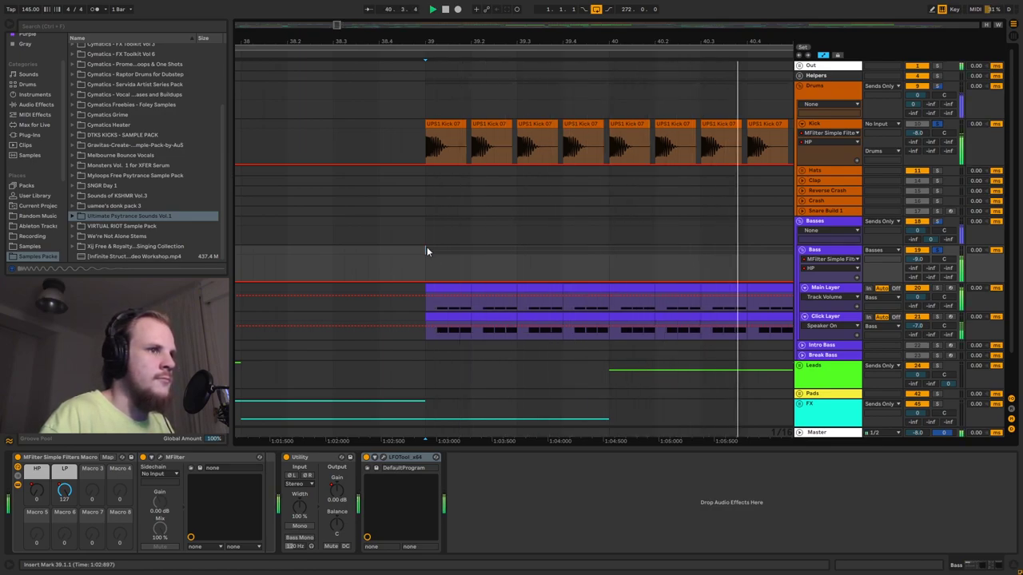
key(space)
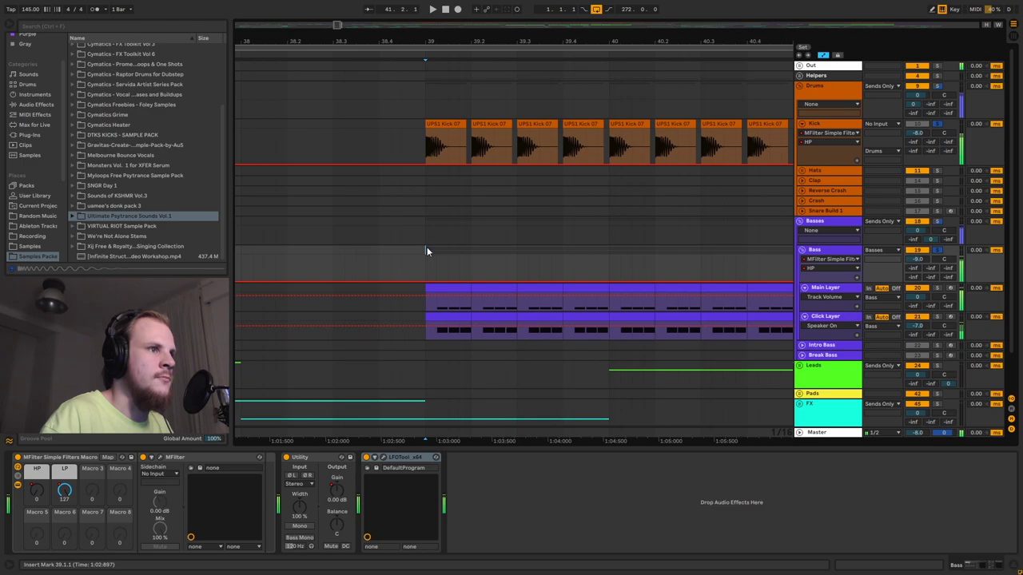
click(802, 123)
click(802, 214)
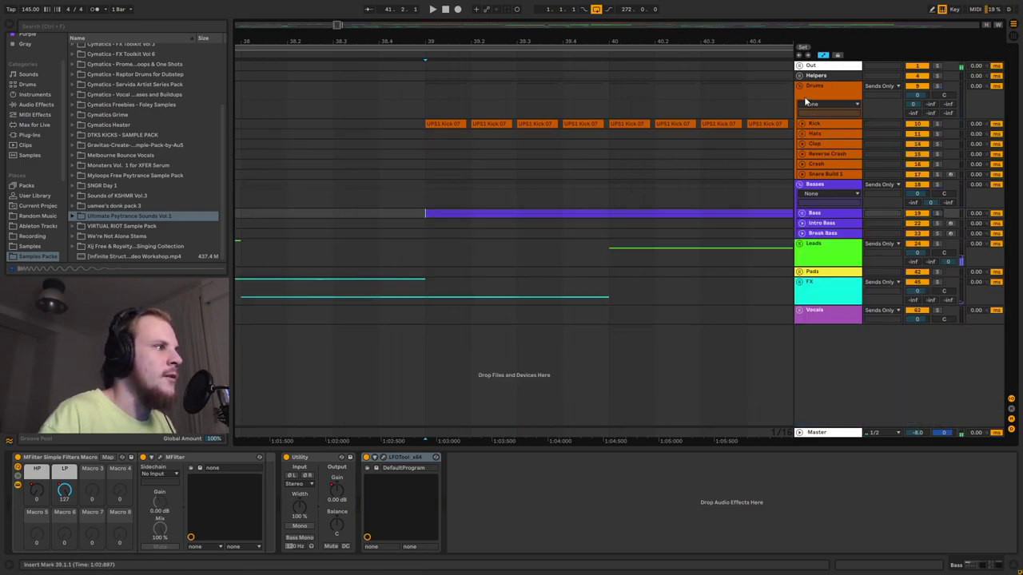
Step: Fold the Basses and Drums groups and bring the arrangement from bar 1 into overview
drag(455, 42, 455, 37)
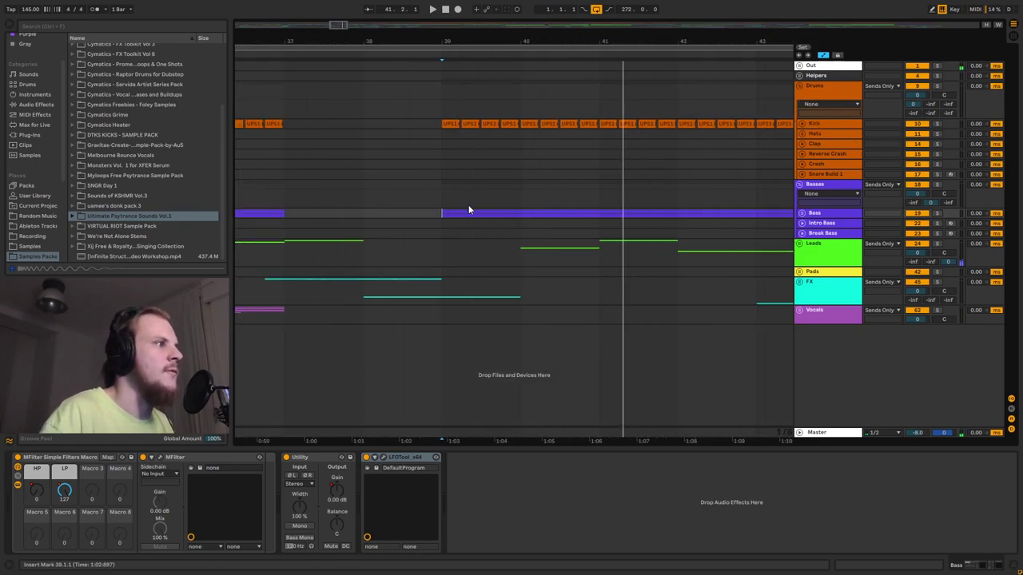
drag(529, 42, 618, 144)
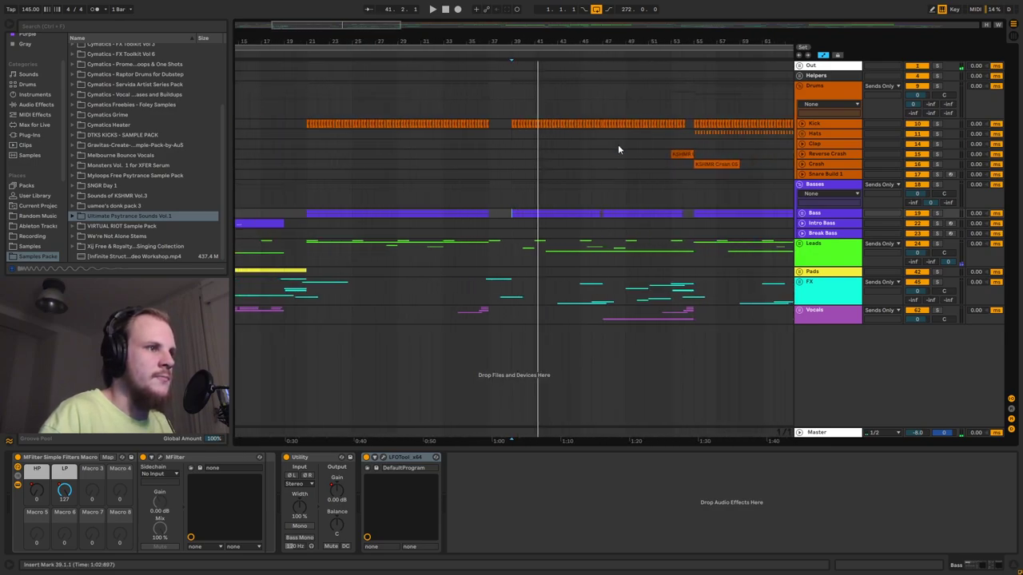
click(800, 185)
click(799, 87)
drag(532, 41, 293, 135)
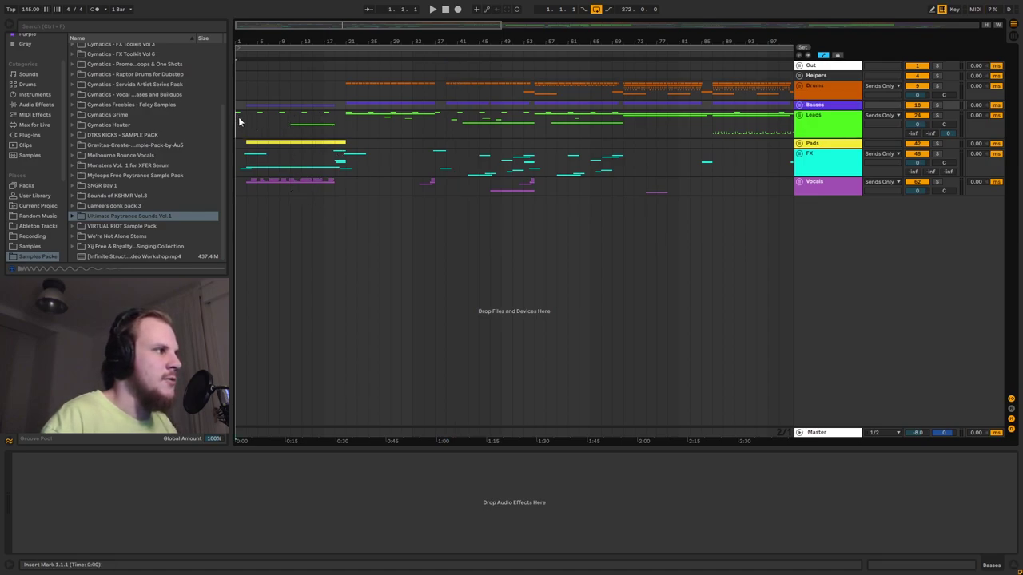
Step: Point out sections of the Leads group by marking bars 1 to 7, the passage from bar 19, and bars 37 to 39
drag(238, 117, 269, 120)
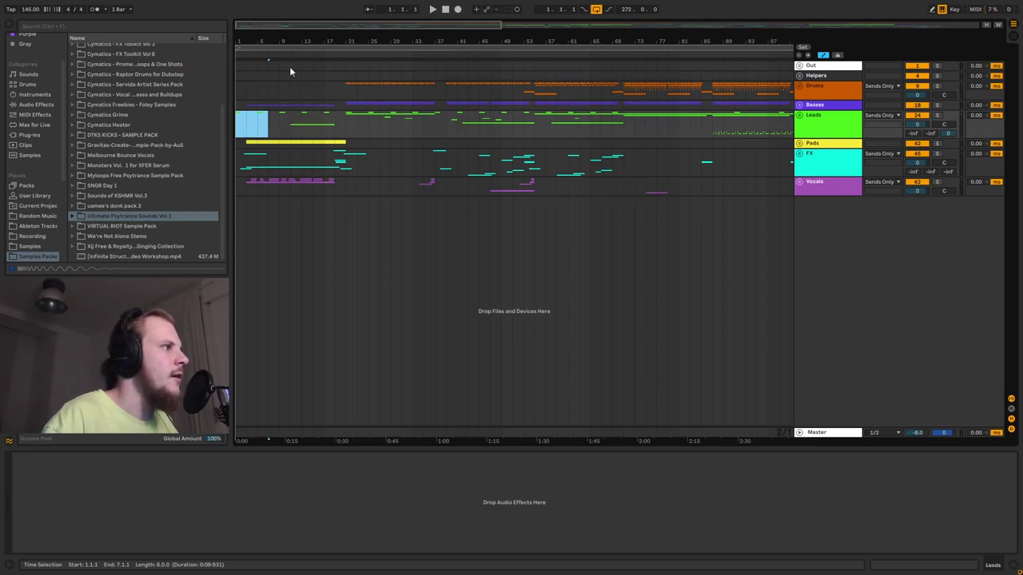
scroll(244, 120, up, 2)
click(244, 120)
shift+click(244, 122)
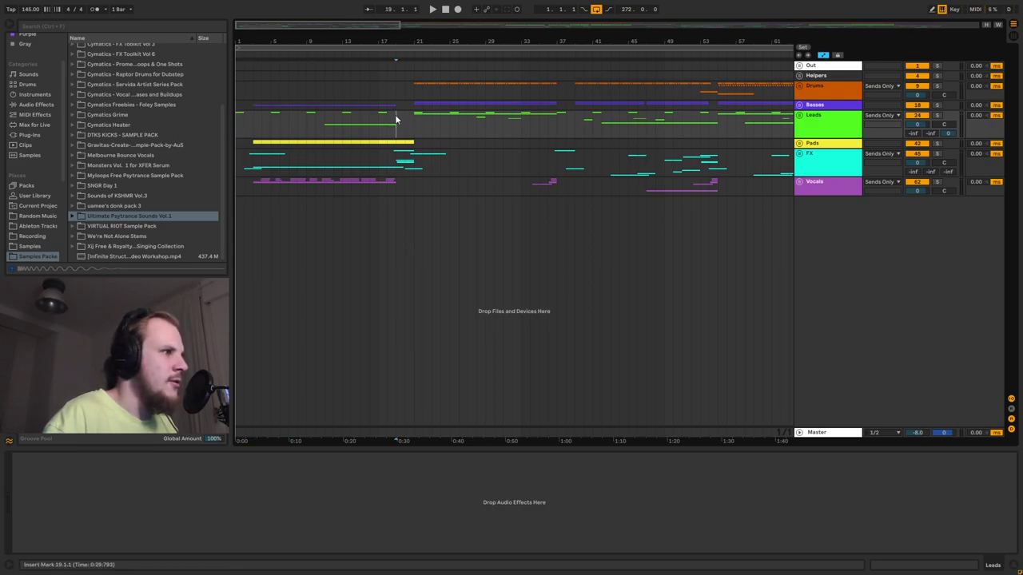
drag(394, 114, 417, 116)
drag(556, 120, 578, 123)
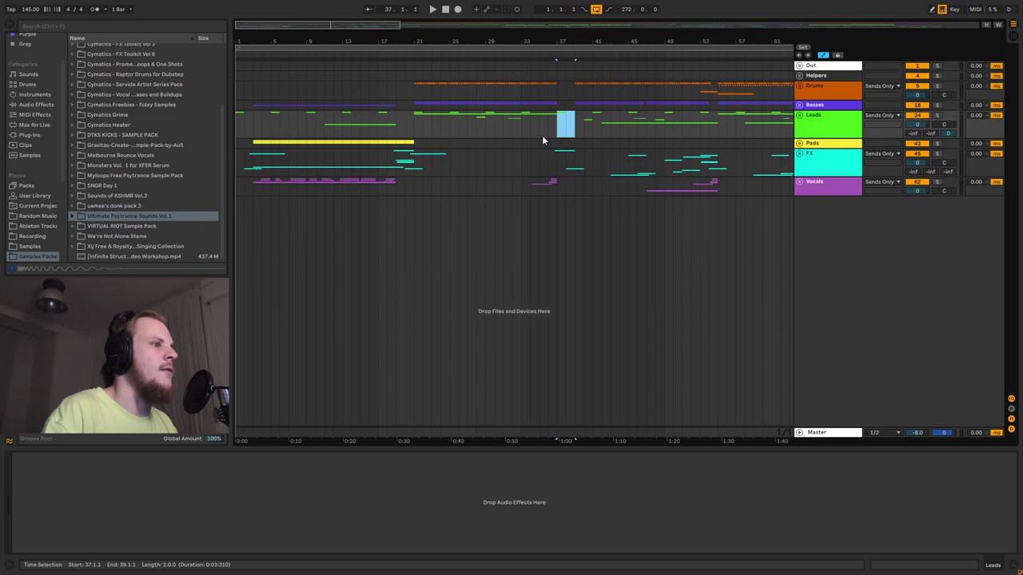
Step: Unfold the Leads group, show the Saw Stab track's EQ Eight frequency automation, and solo that track
click(799, 116)
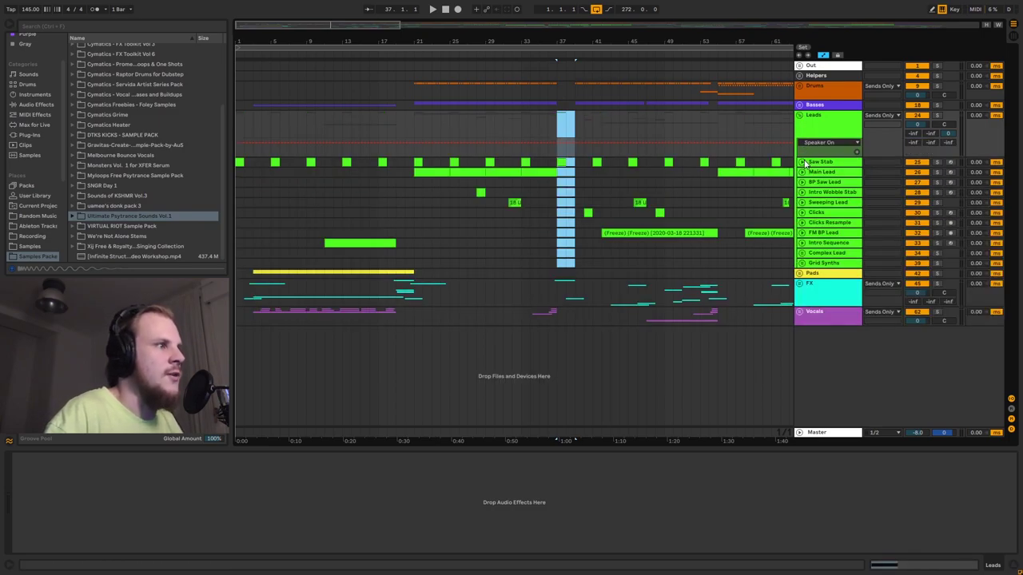
click(577, 164)
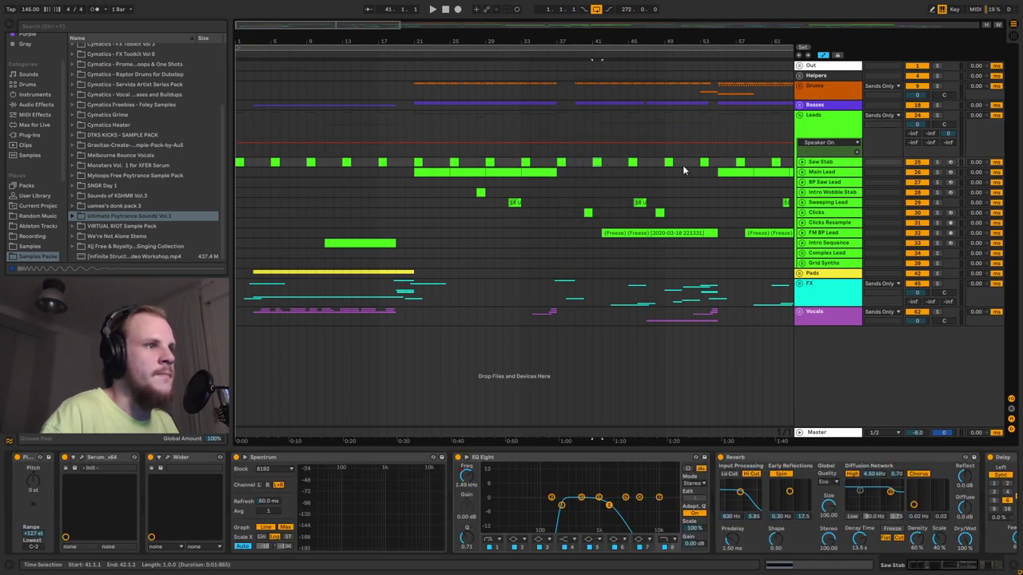
key(a)
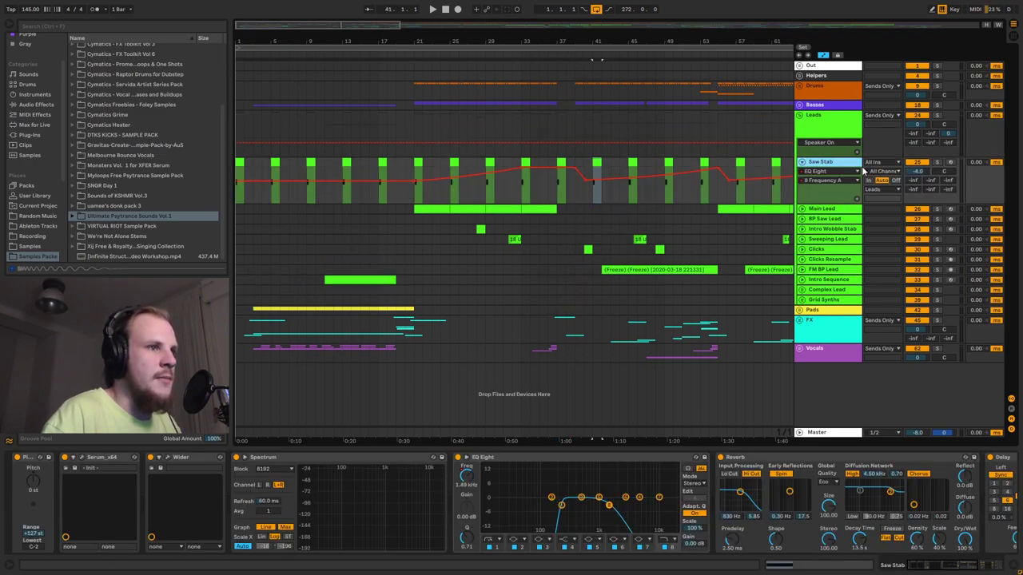
click(937, 162)
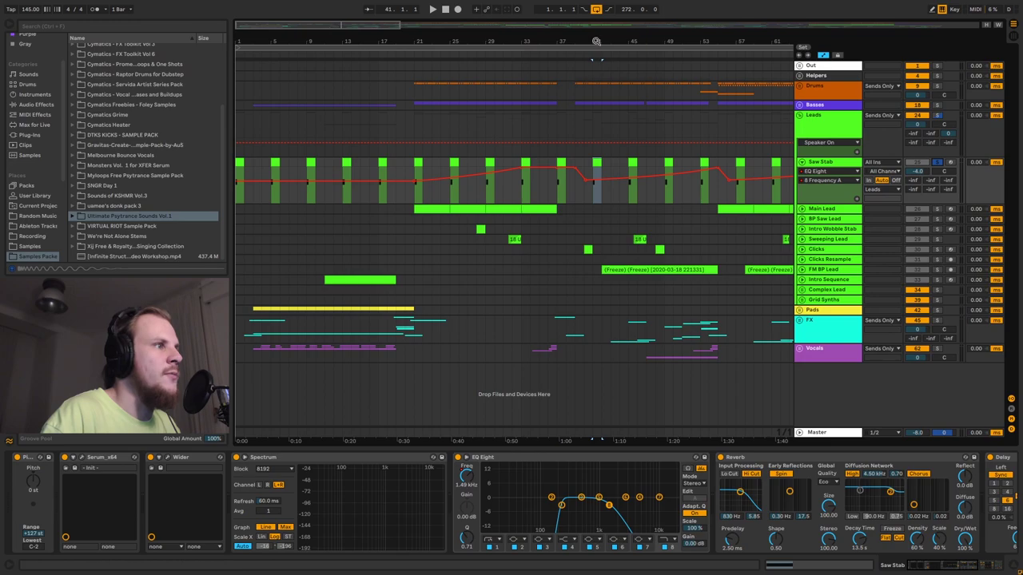
Step: Select the Saw Stab clip at bar 41 and audition it in solo
key(plus)
key(plus)
click(507, 104)
click(580, 164)
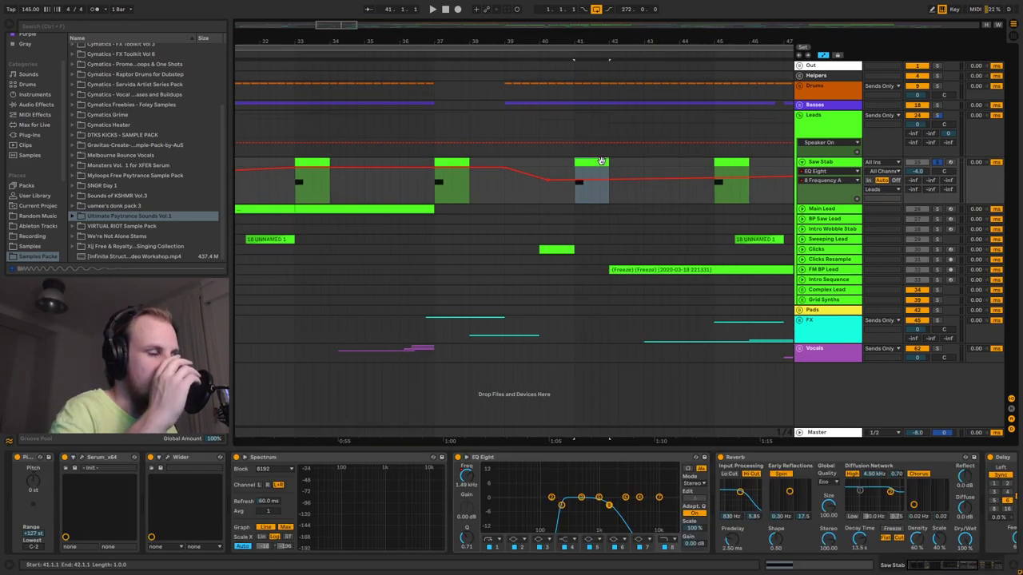
click(601, 161)
key(space)
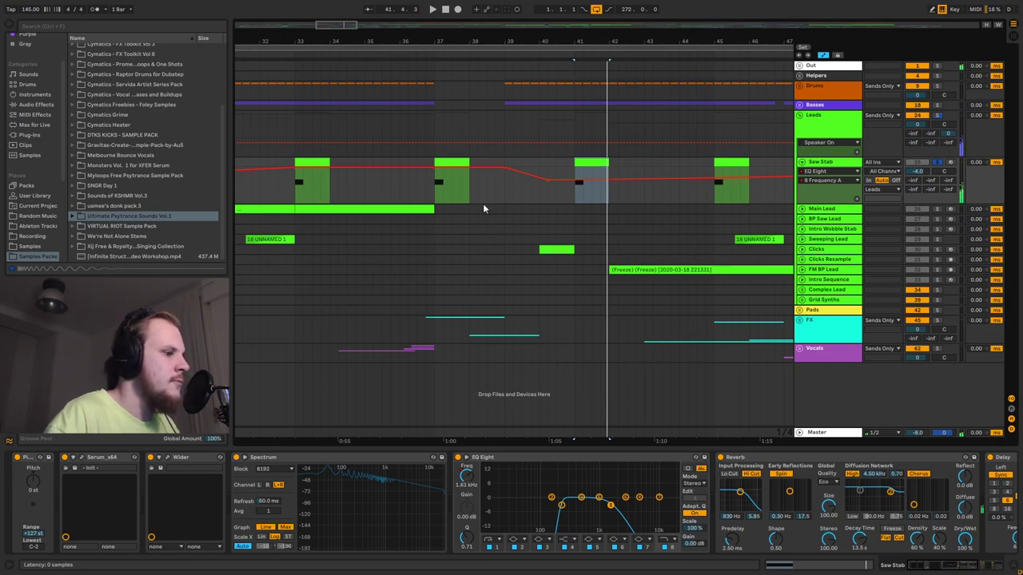
Step: Show the Saw Stab's Serum patch and step through its Wider, Spectrum, EQ Eight, Reverb, Delay and Auto Pan devices
key(ctrl+alt+p)
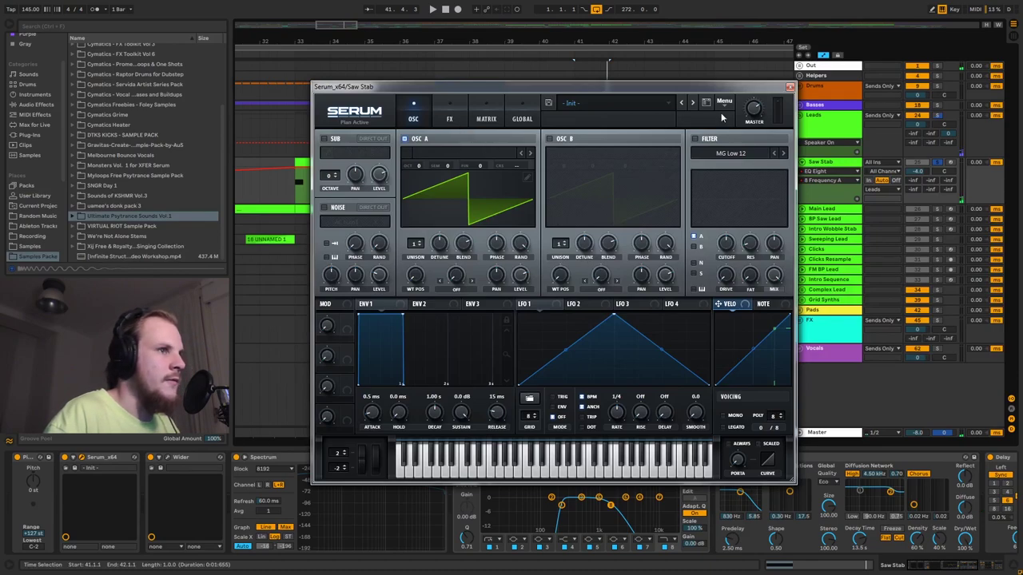
click(790, 86)
click(169, 466)
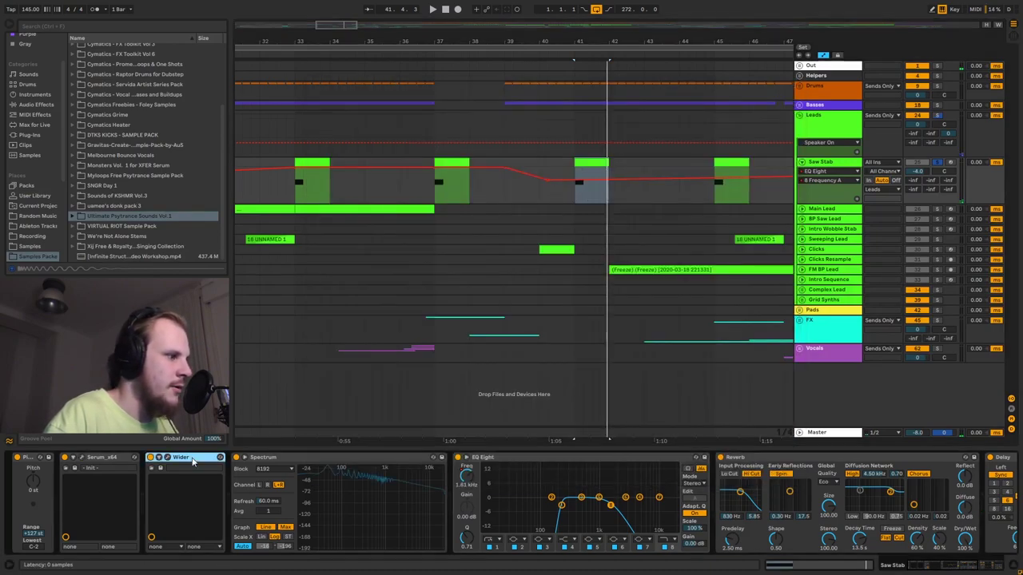
click(336, 469)
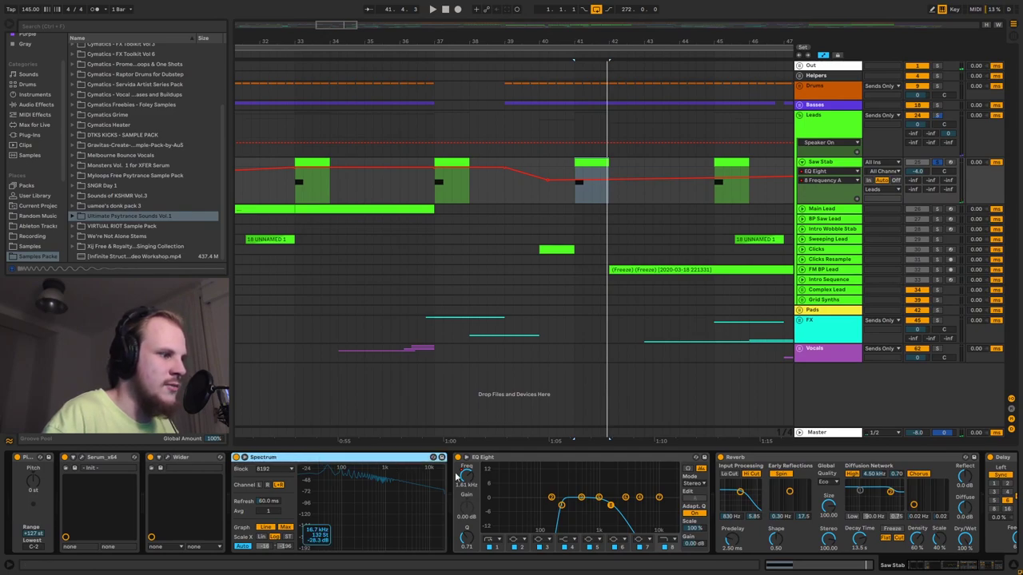
click(518, 460)
scroll(908, 557, right, 3)
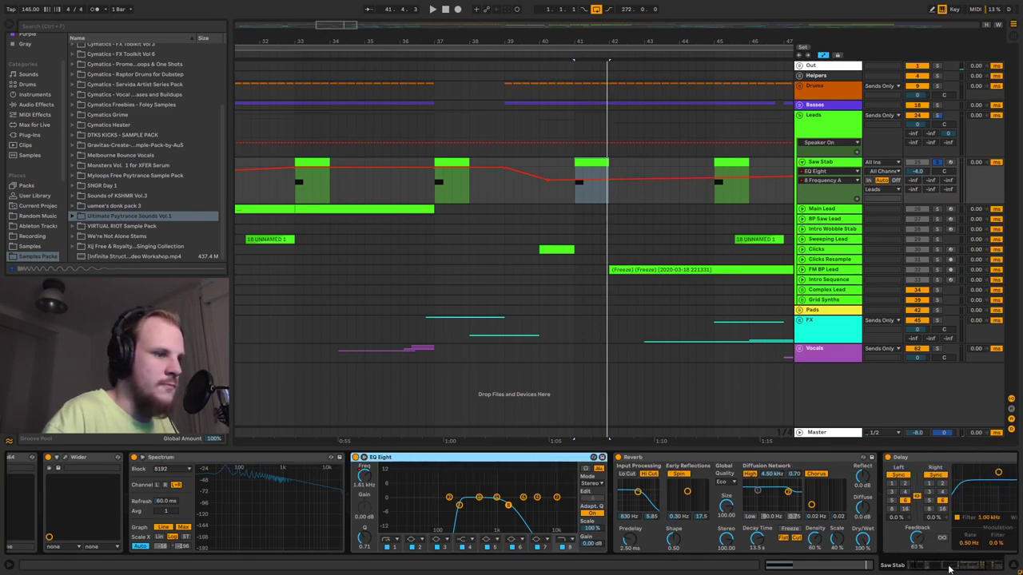
click(426, 471)
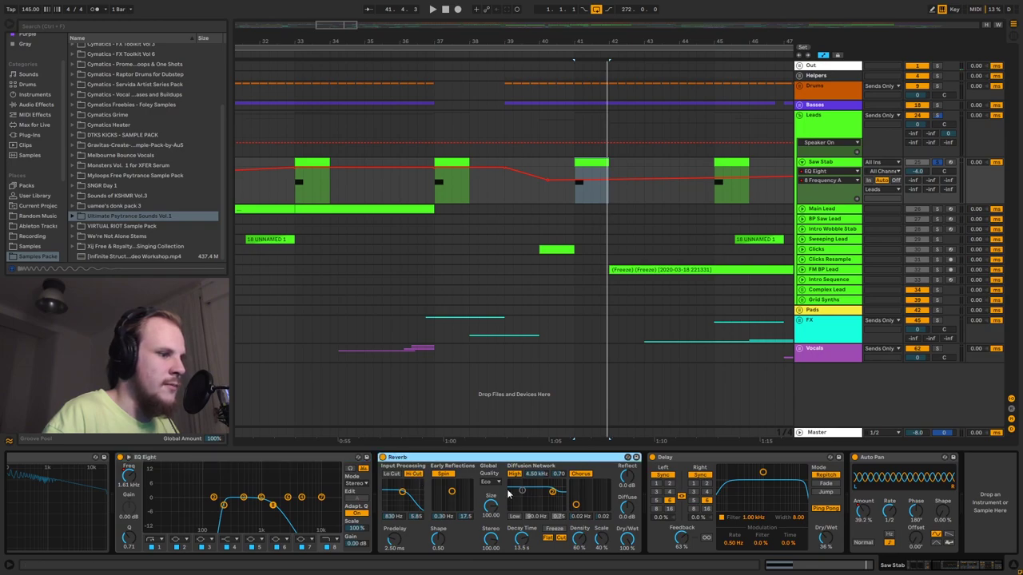
click(690, 461)
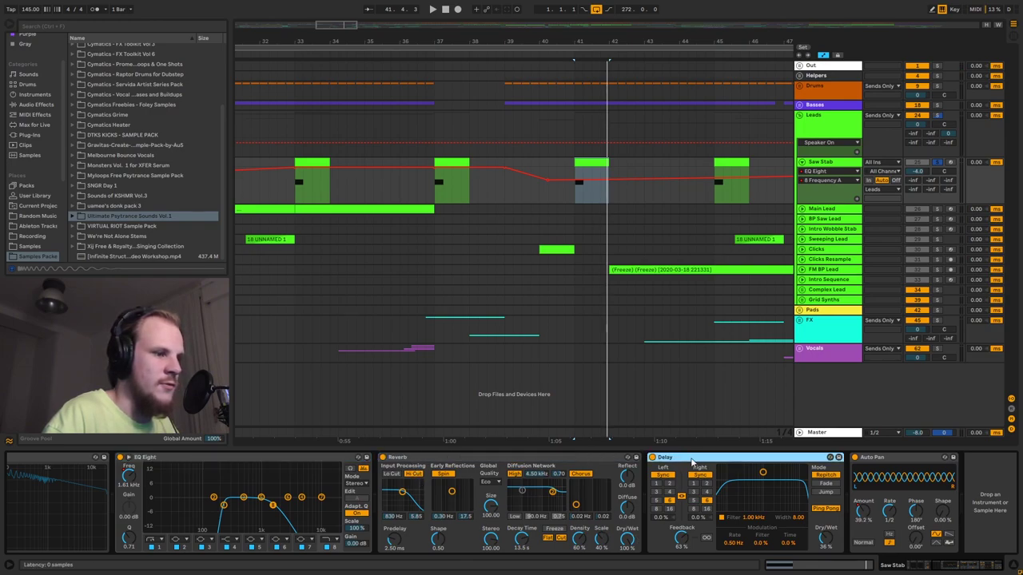
click(887, 461)
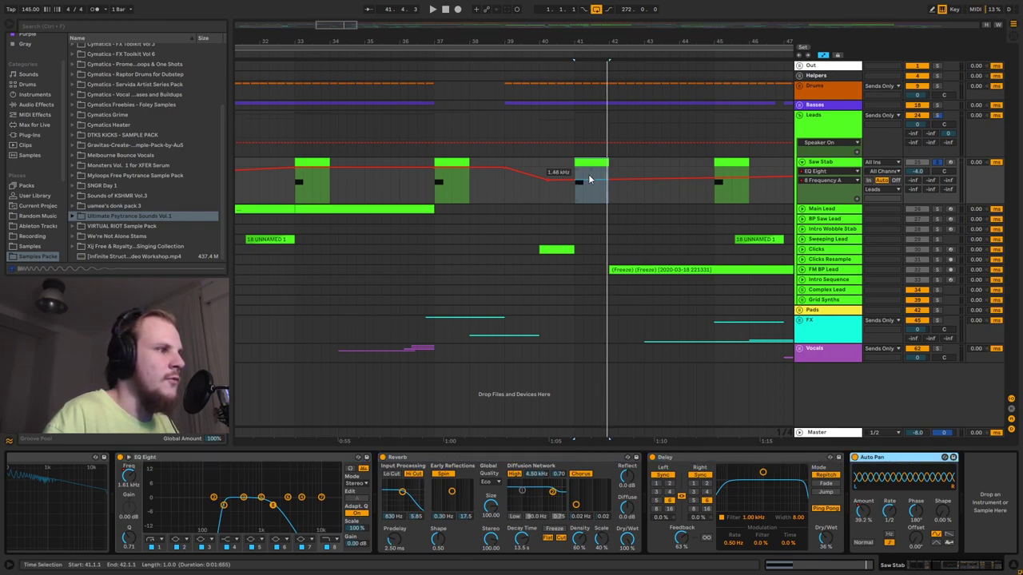
Step: Audition the soloed Saw Stab track from bar 41
click(574, 196)
key(space)
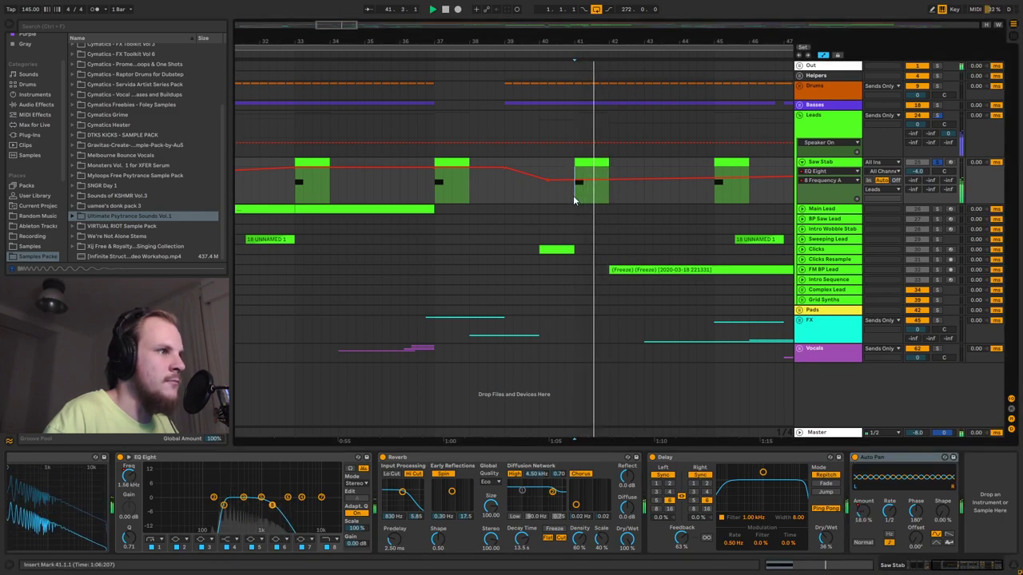
scroll(588, 68, down, 5)
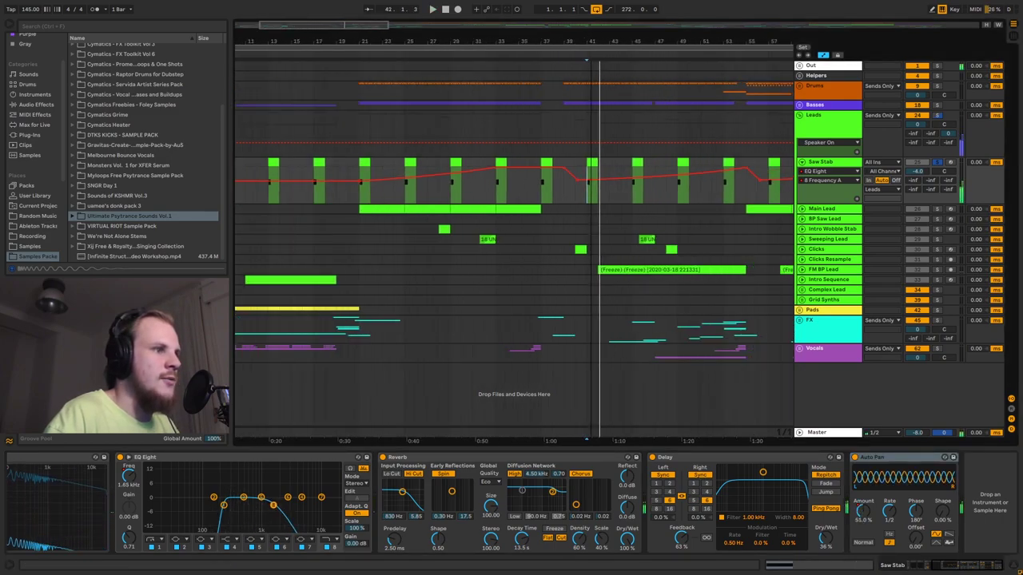
Step: Point out the Saw Stab clips at bars 41, 1 and 37 in the arrangement overview
click(548, 166)
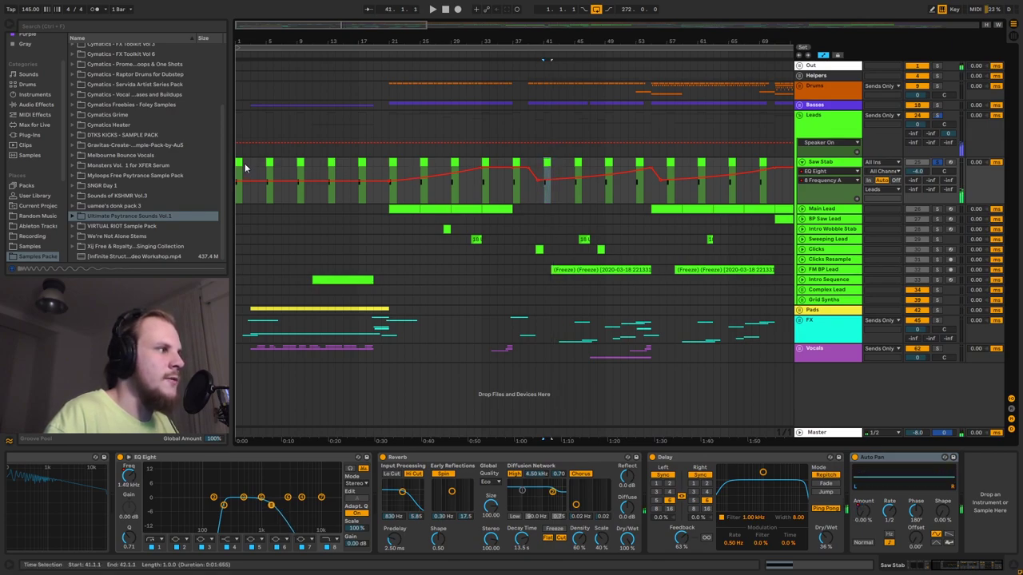
click(239, 163)
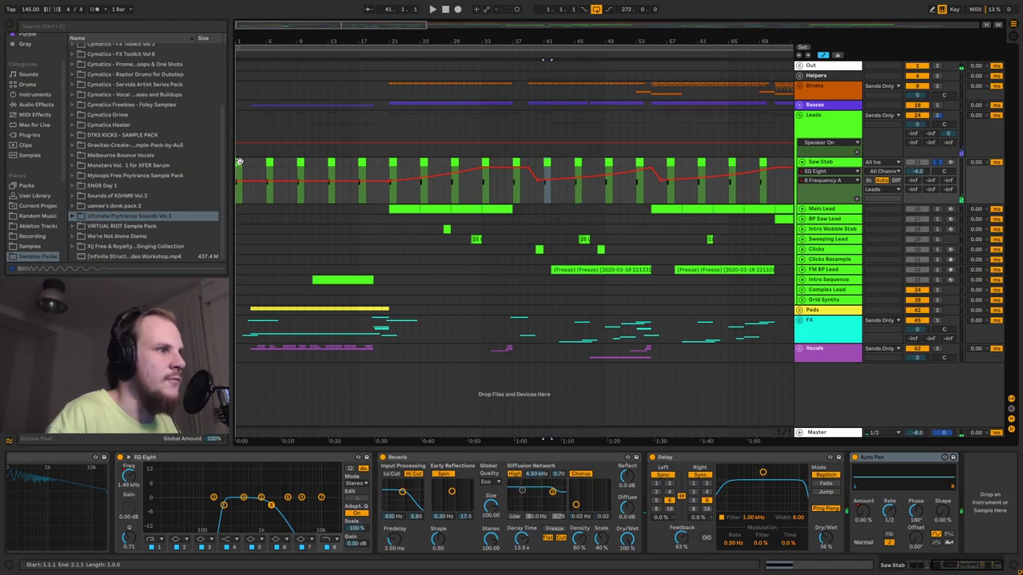
click(509, 226)
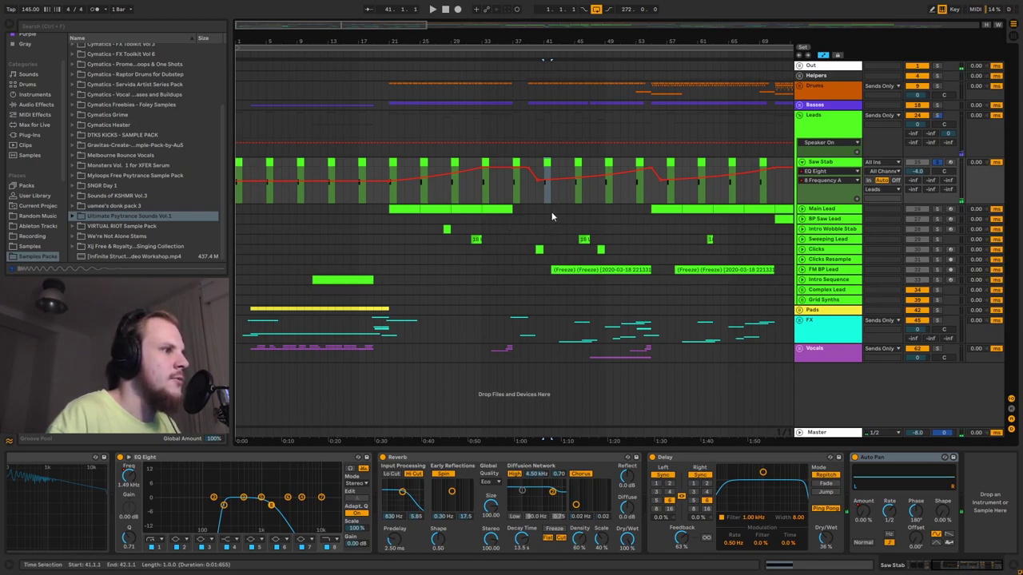
click(517, 164)
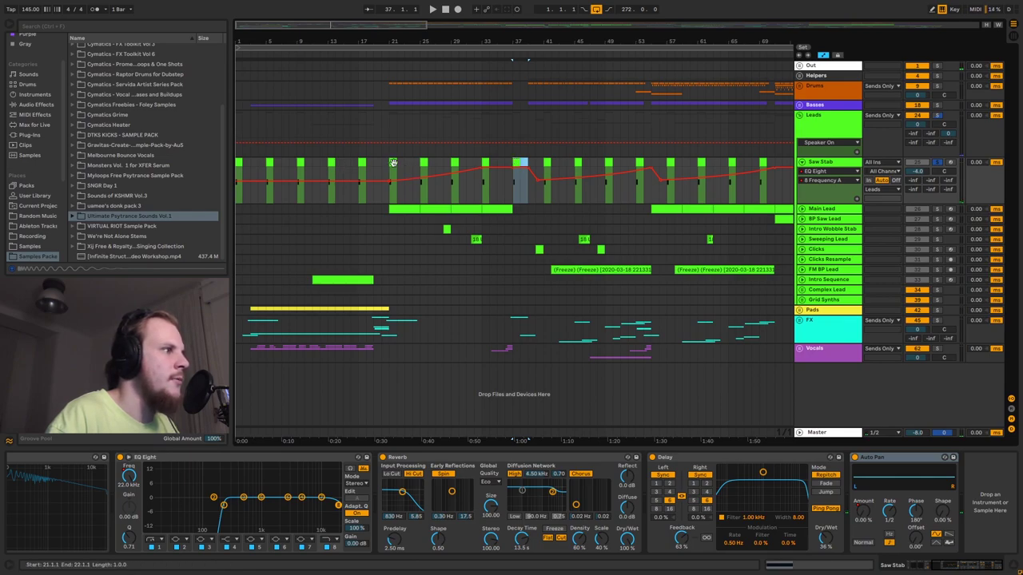
Step: Mark bar 21 on the Basses group and bars 1 to 3 on the Saw Stab track
click(390, 104)
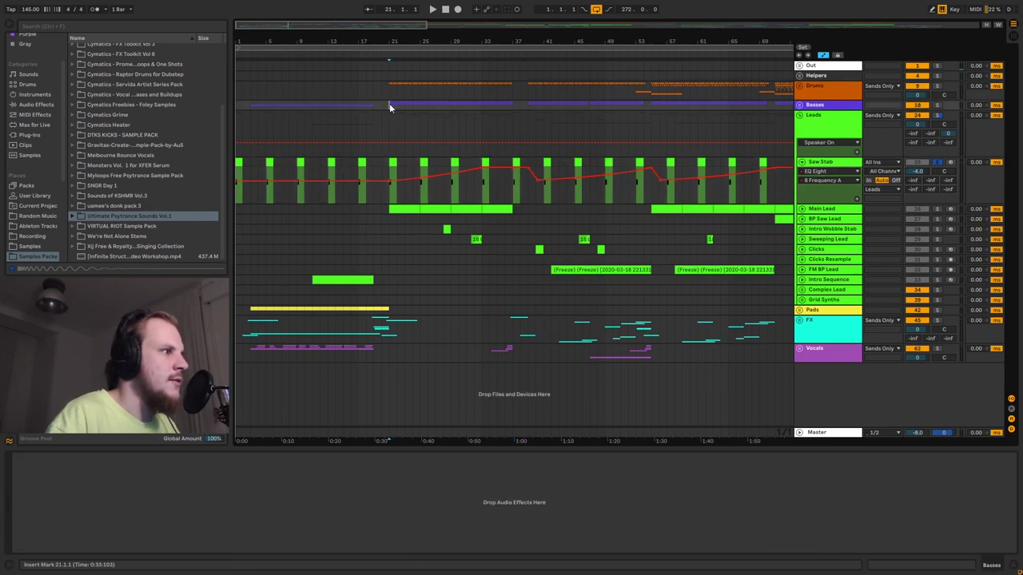
click(392, 164)
drag(392, 164, 376, 166)
key(Home)
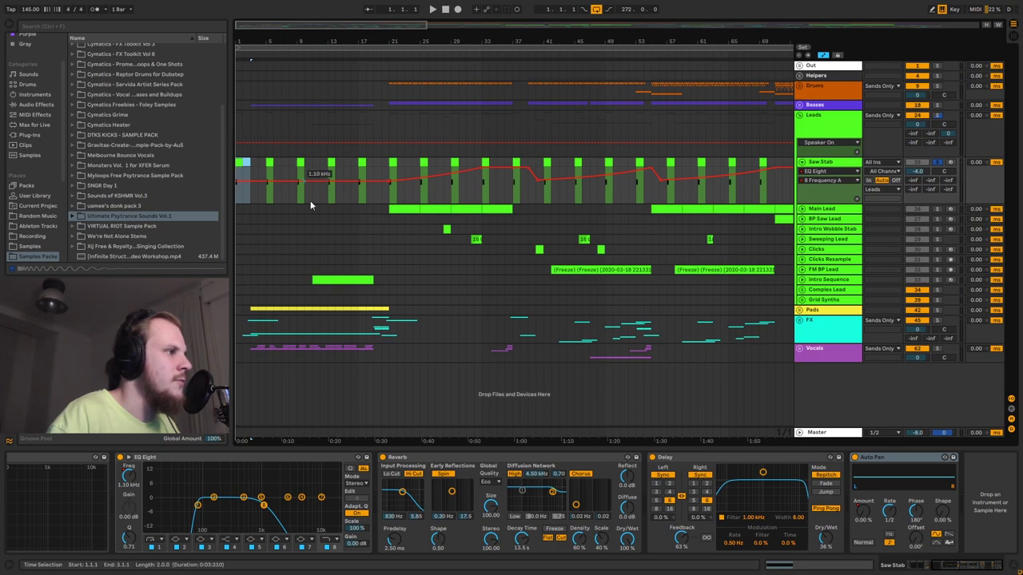
Step: Fold the Saw Stab track and turn off its solo
click(538, 182)
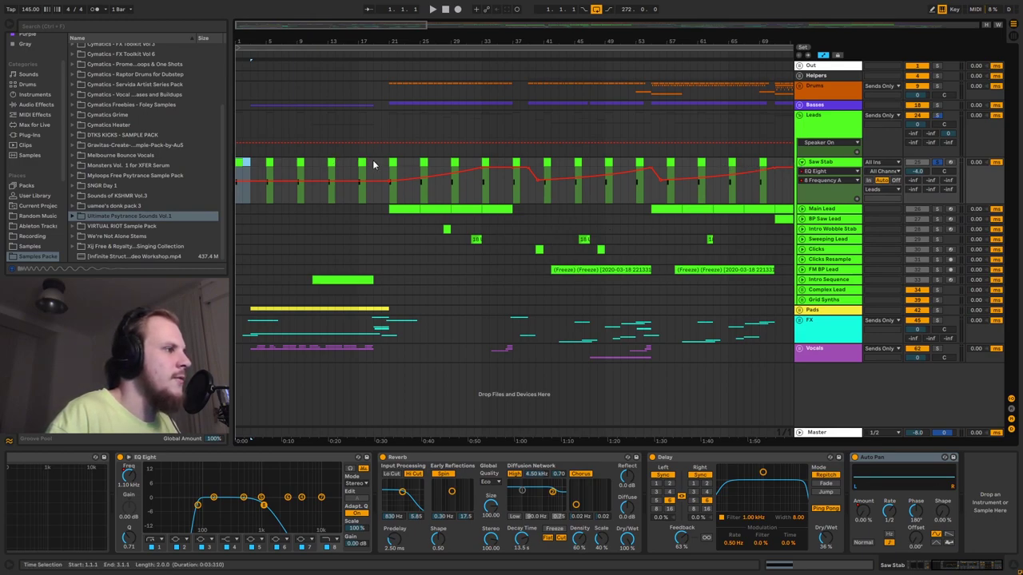
click(801, 162)
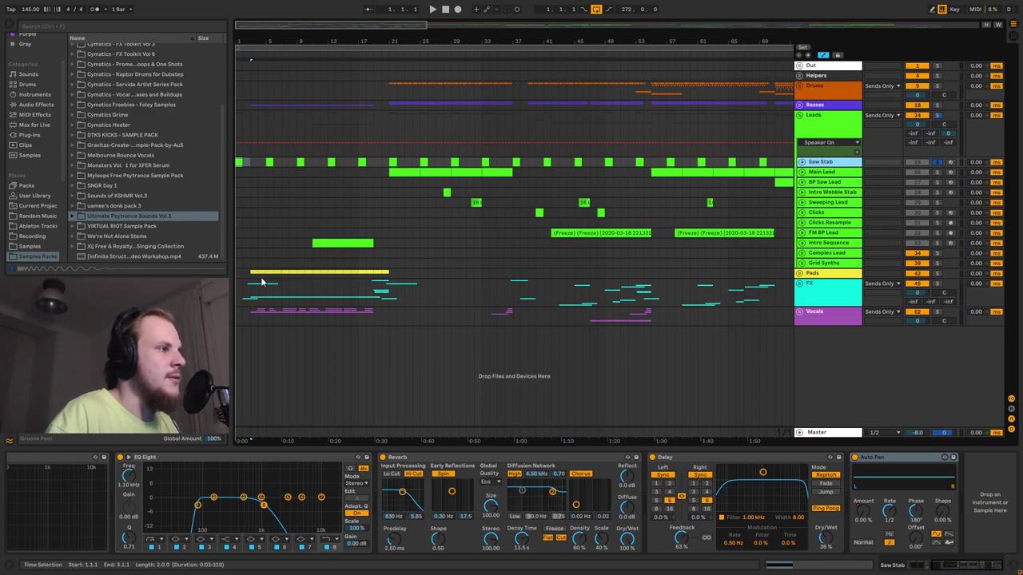
click(939, 163)
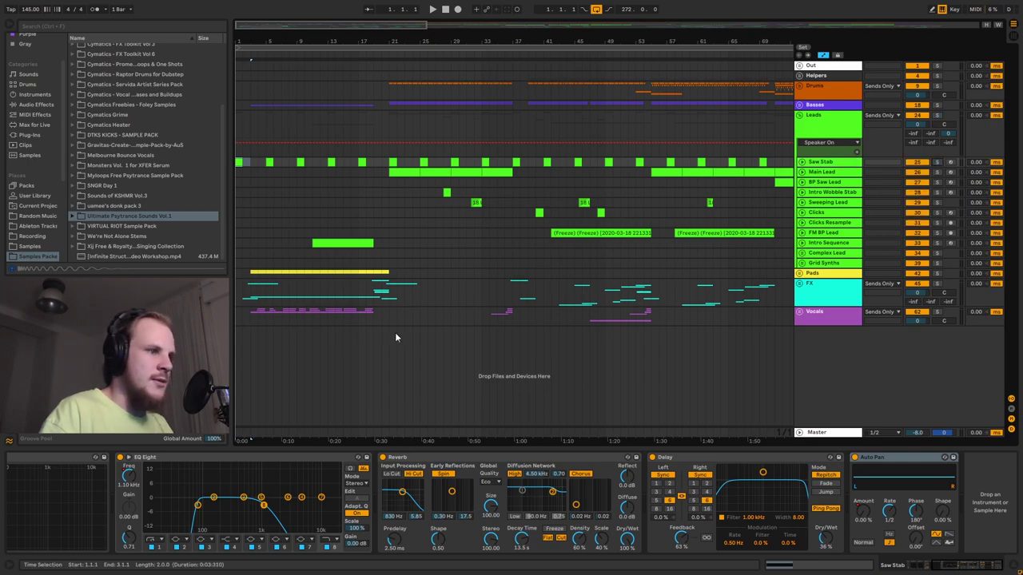
Step: Unfold the FX group and its Bird FX Long track, and place the insert marker at bar 3
click(801, 284)
scroll(684, 280, down, 3)
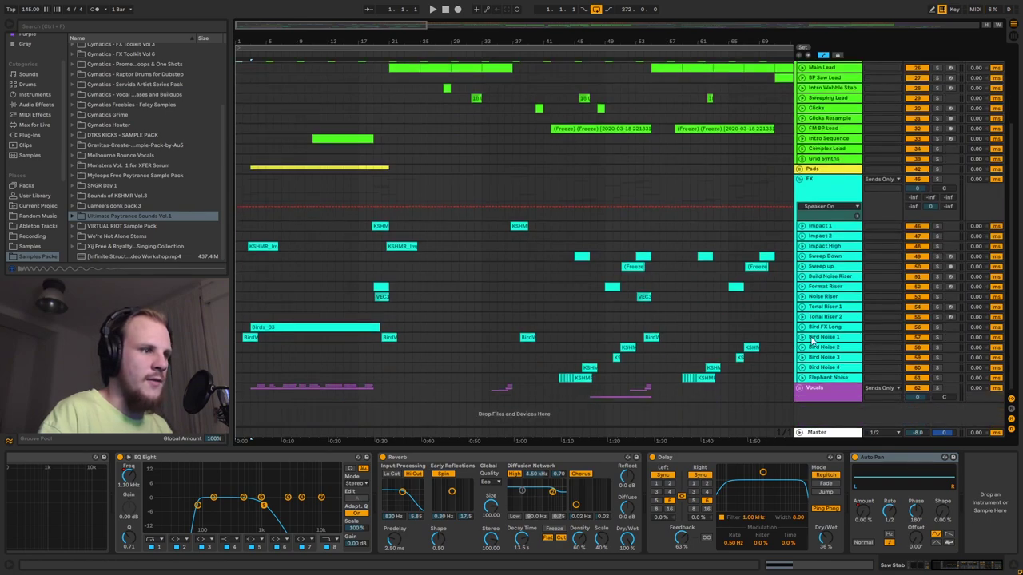
click(831, 330)
click(802, 326)
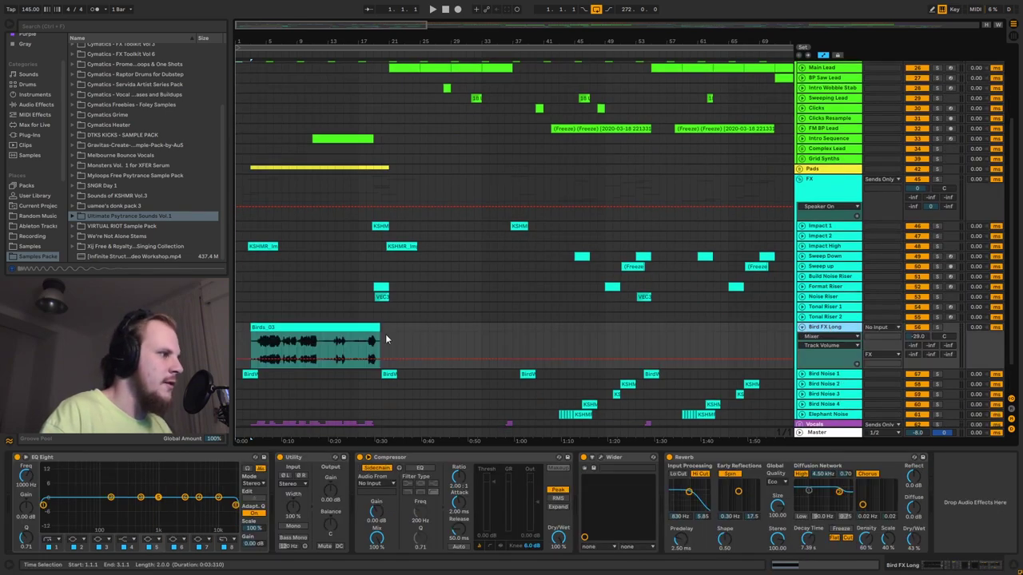
click(252, 347)
scroll(362, 343, down, 1)
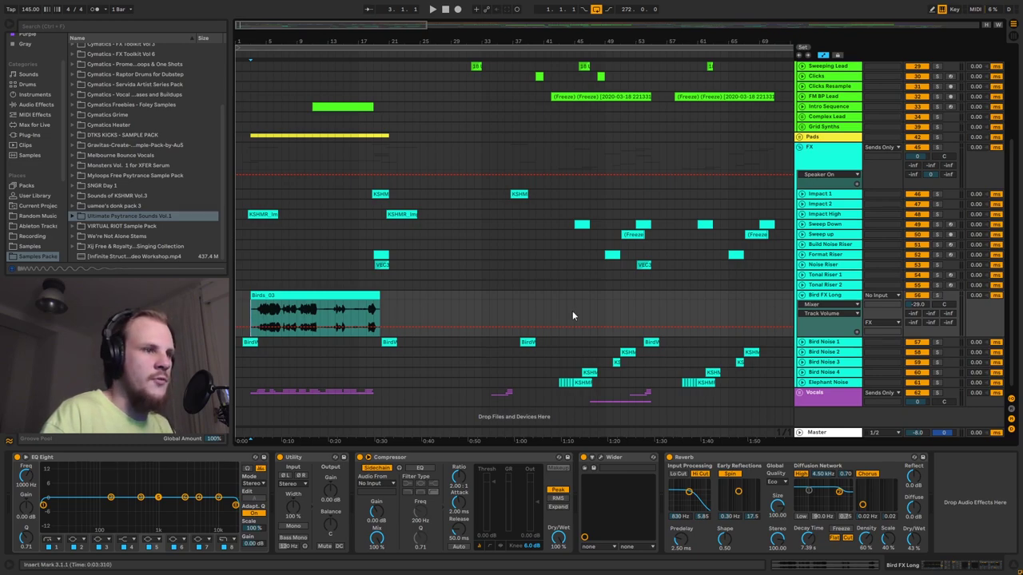
Step: Solo the Bird FX Long track and audition its long bird clip from bar 4
click(937, 295)
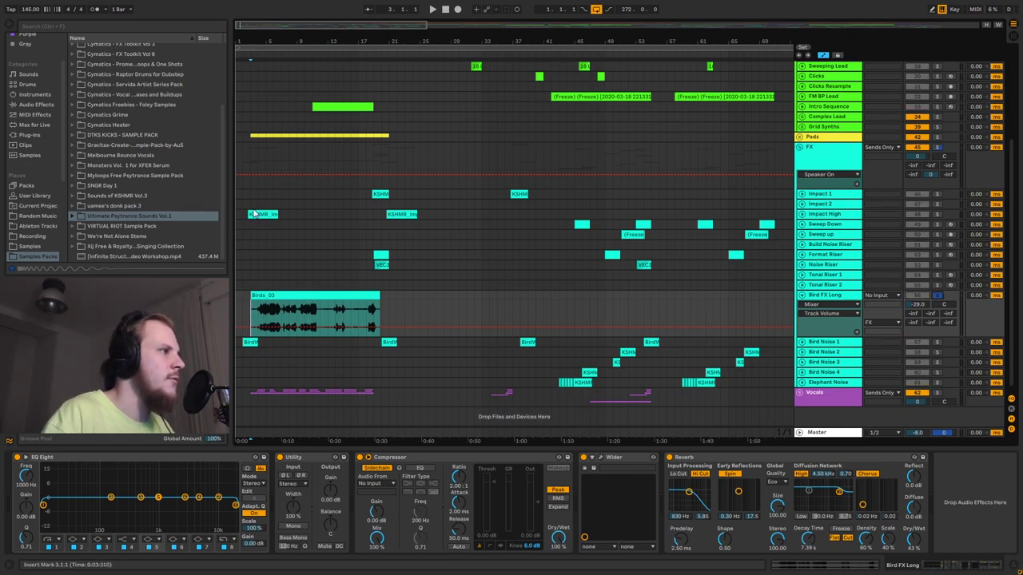
key(plus)
key(plus)
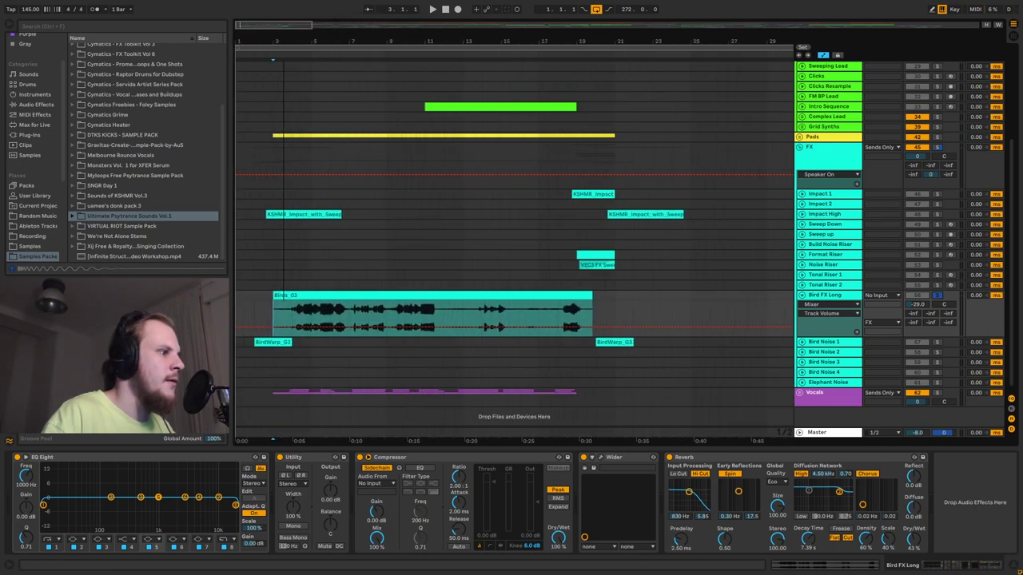
key(plus)
key(minus)
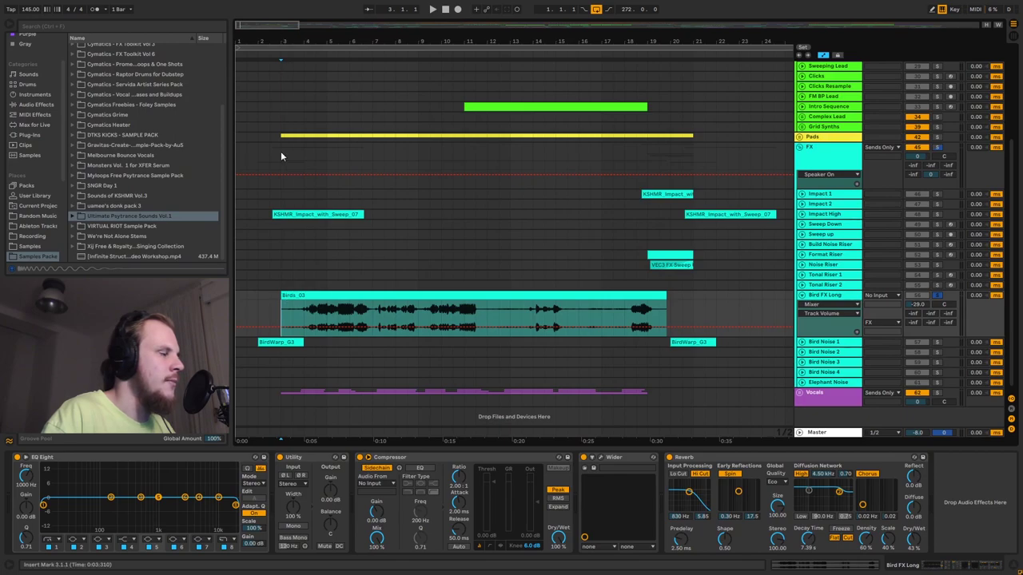
click(304, 316)
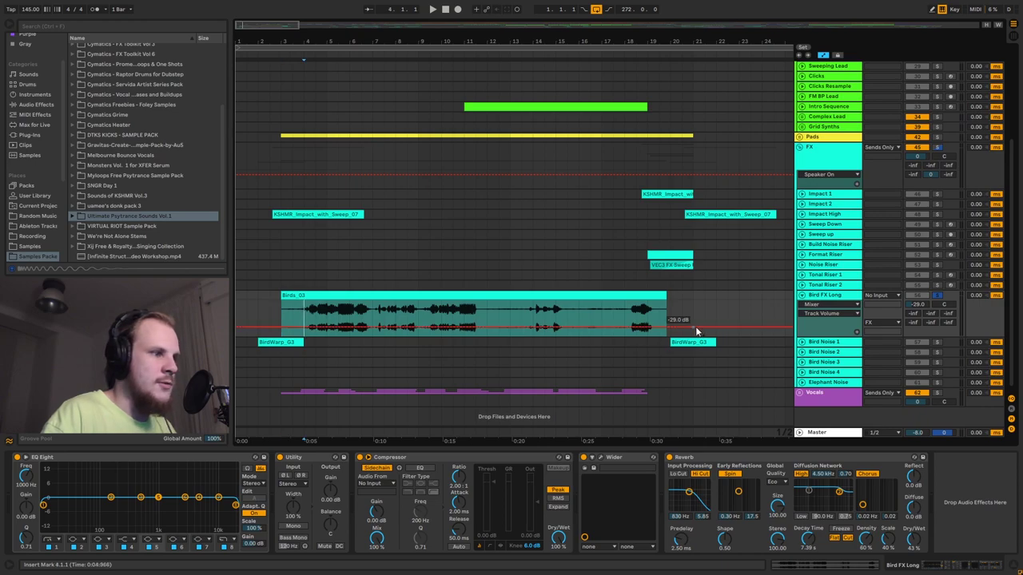
key(space)
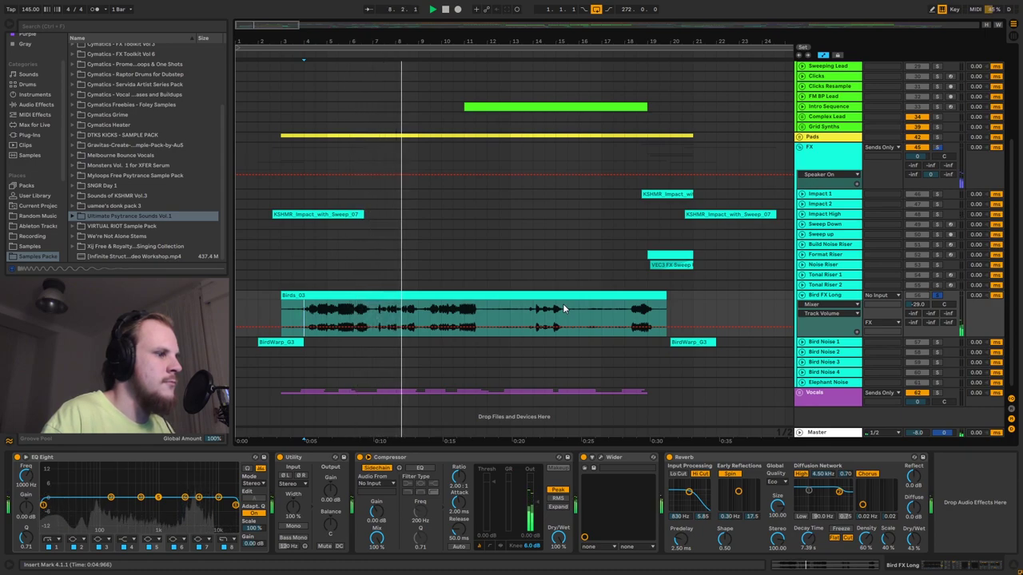
key(space)
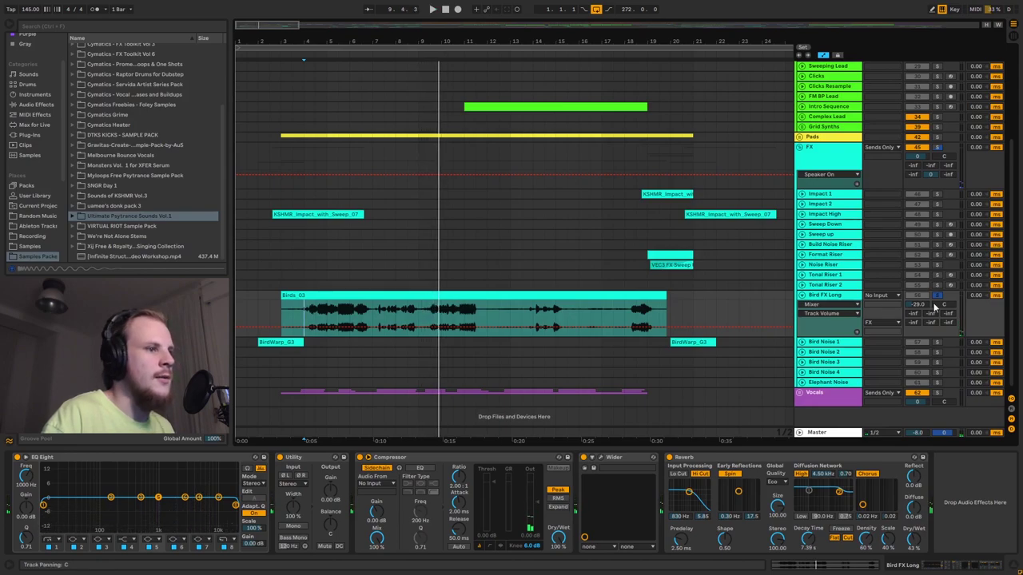
Step: Fold Bird FX Long, unfold and solo Bird Noise 1, and audition its first clip from bar 2
click(802, 295)
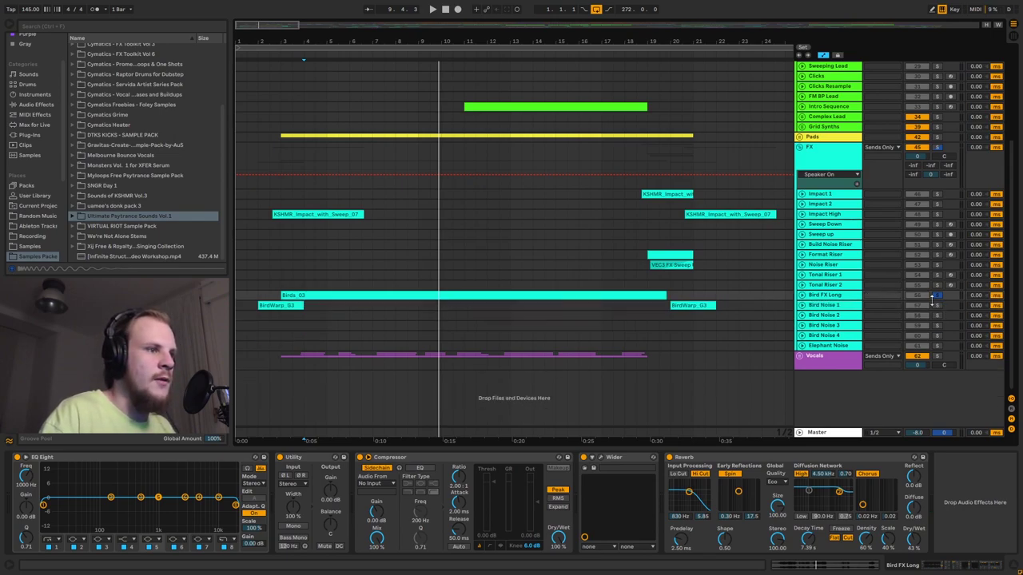
click(802, 305)
click(828, 310)
click(261, 321)
key(space)
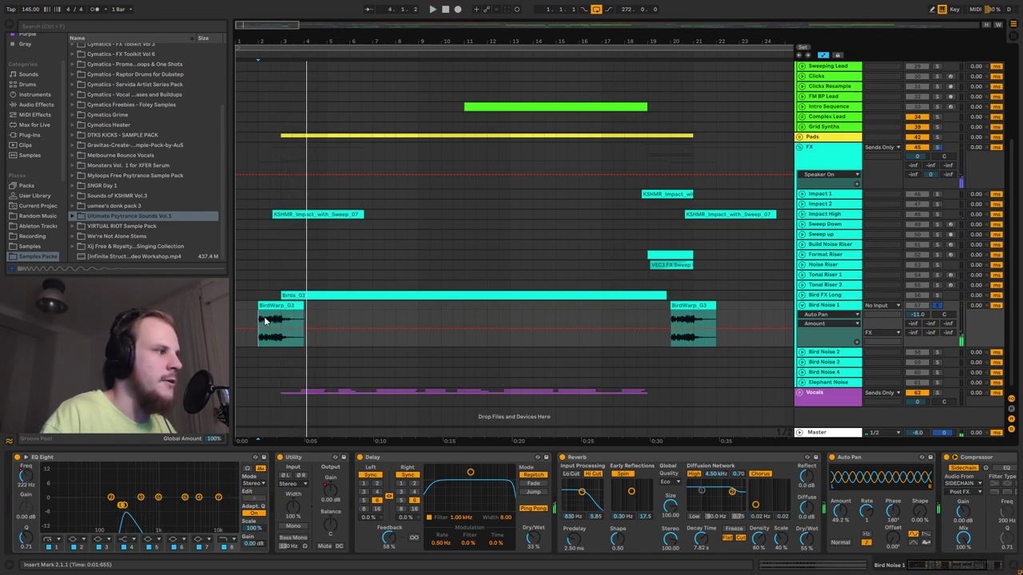
Step: Inspect the sample of the first Bird Noise 1 clip, and return to the track's effect chain
drag(261, 41, 264, 80)
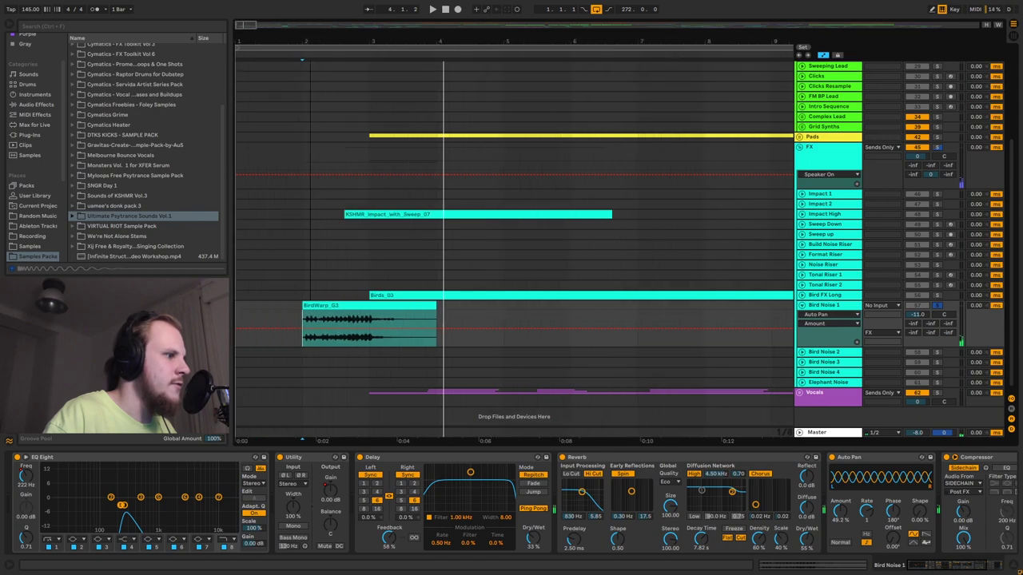
double_click(350, 304)
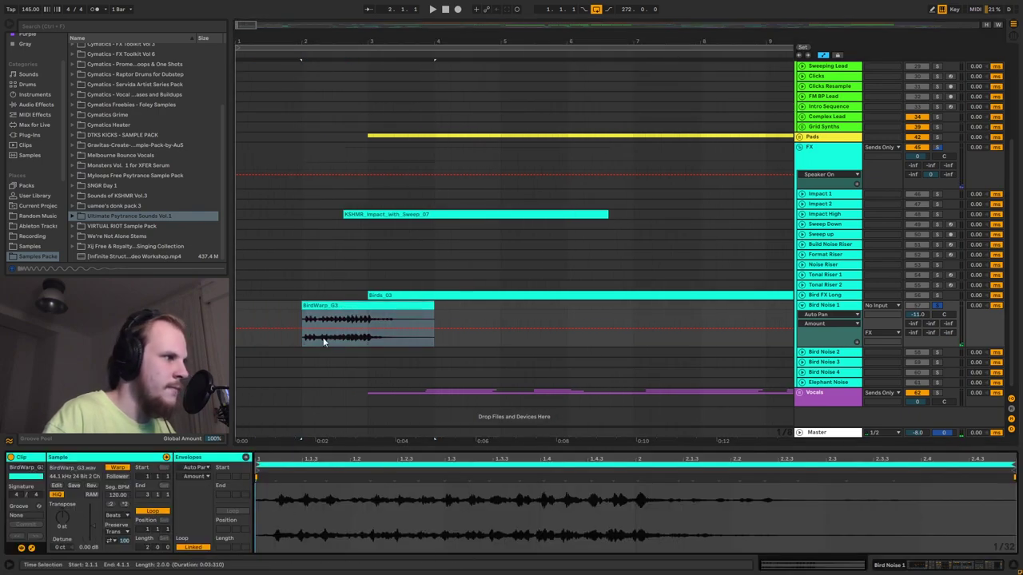
click(823, 305)
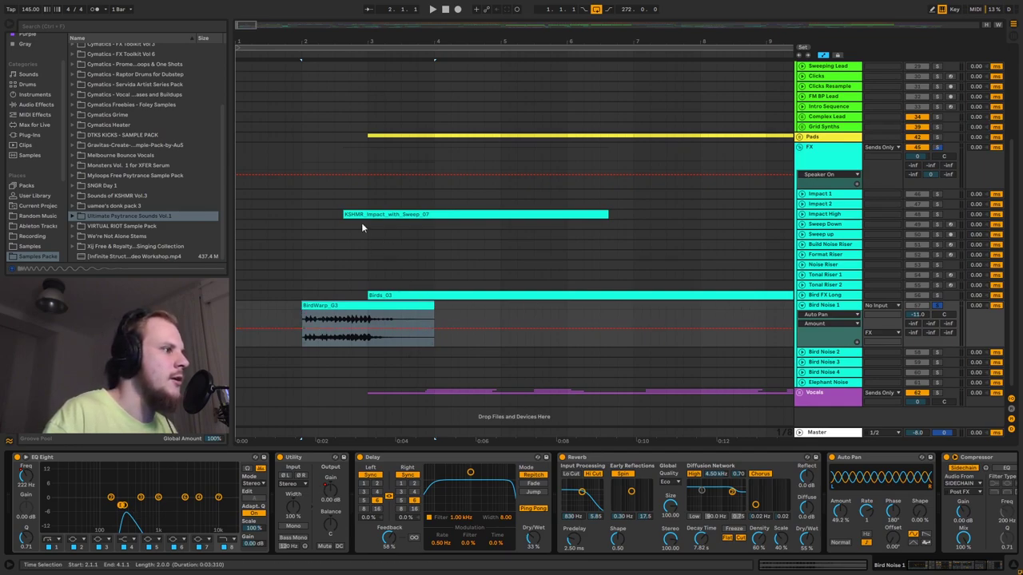
Step: Mark the start of bar 3 across the Basses and Leads groups, and select the KSHMR_Impact_with_Sweep_07 clip on Impact High
scroll(366, 269, up, 2)
scroll(368, 277, up, 2)
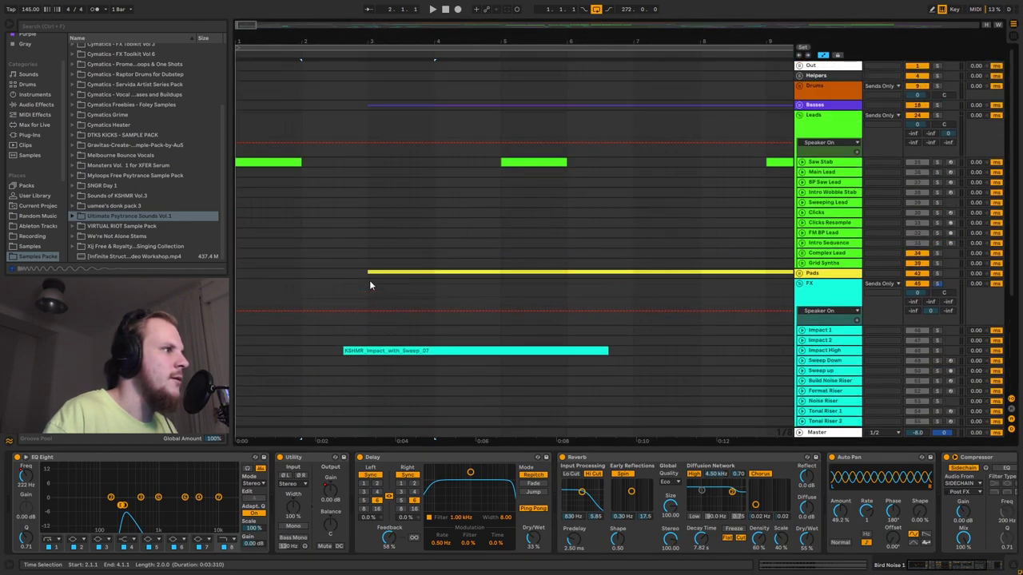
drag(370, 103, 420, 112)
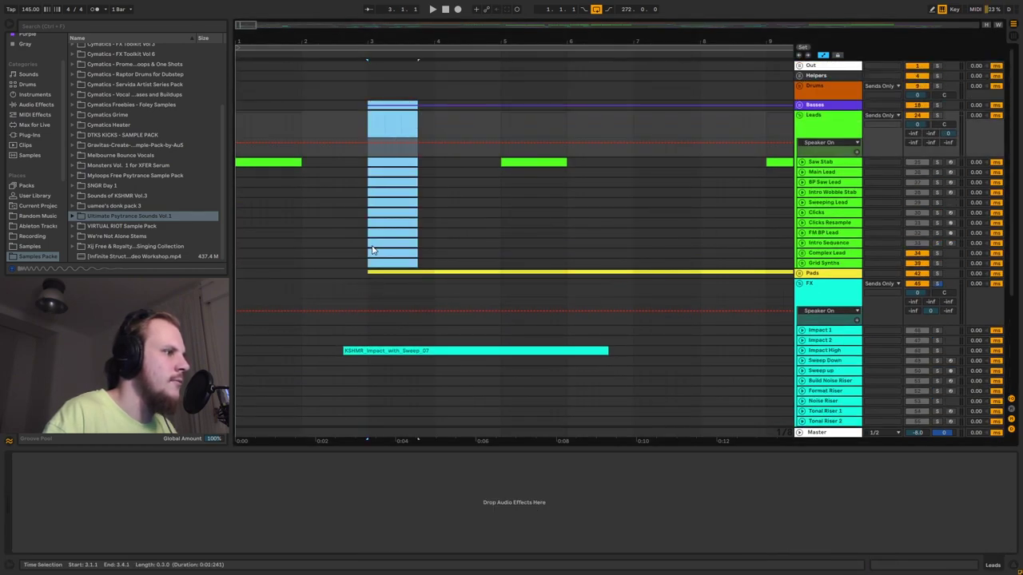
click(371, 278)
scroll(371, 277, down, 2)
click(369, 286)
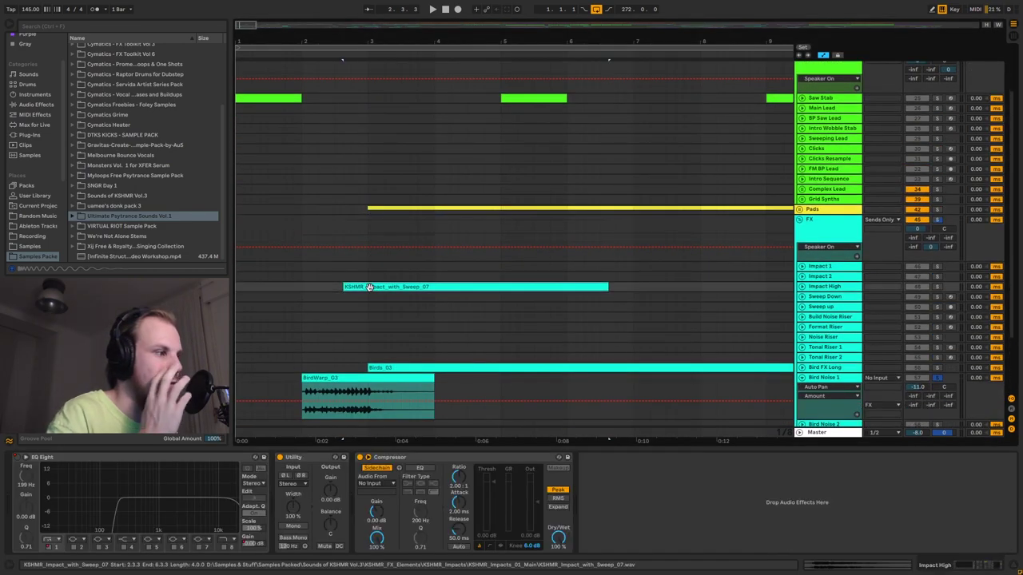
Step: Fold the Bird Noise 1 track in the FX group
scroll(779, 271, down, 2)
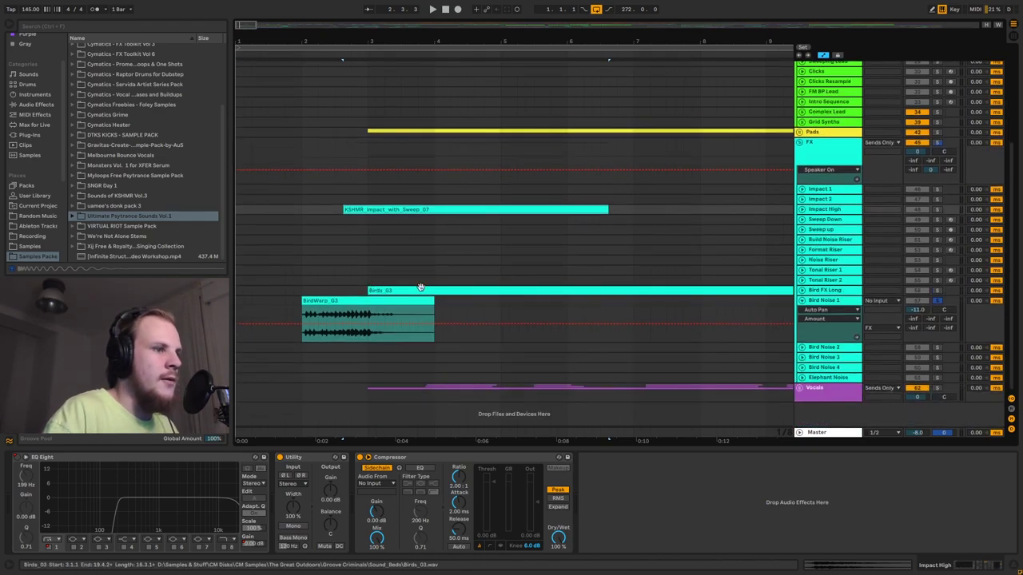
click(802, 300)
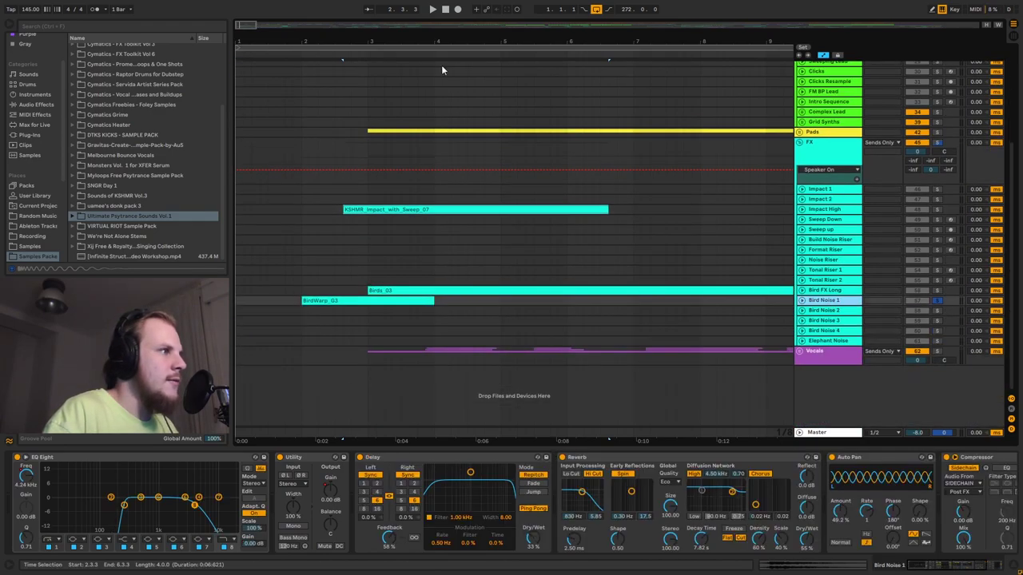
key(minus)
key(minus)
key(minus)
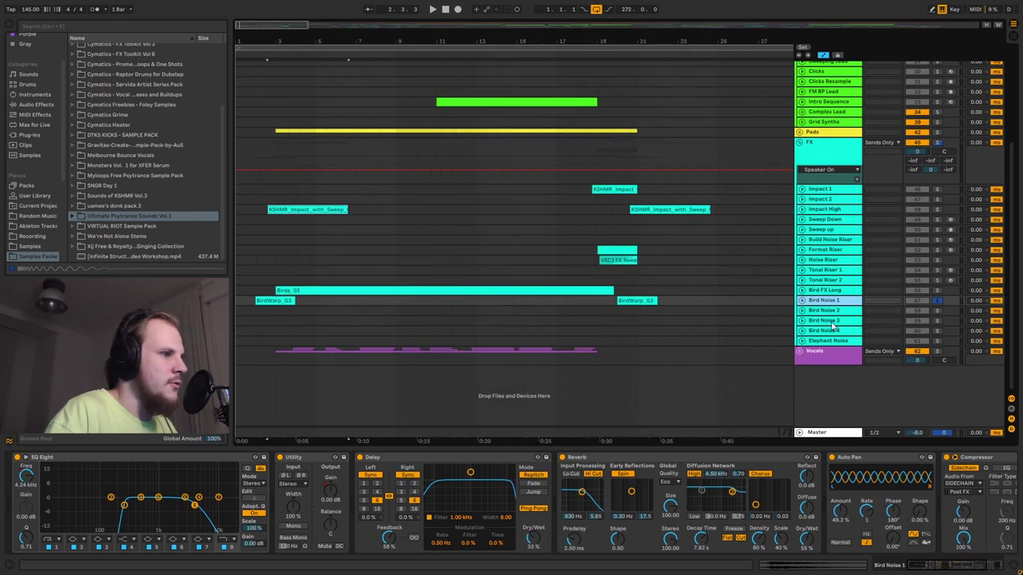
key(plus)
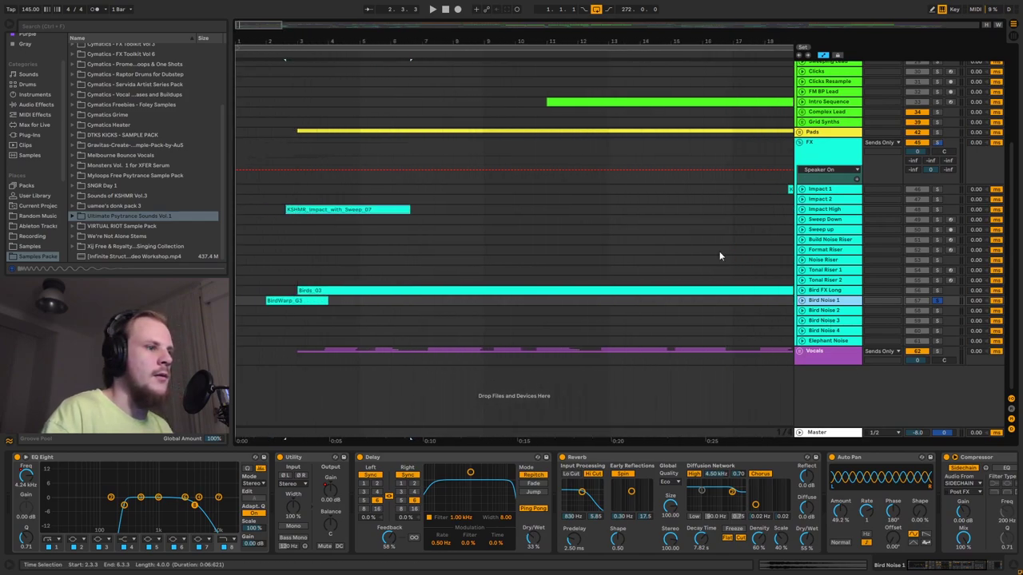
Step: Unfold the Vocals group and its Main Vocal subgroup, and solo Vocals
click(801, 352)
scroll(812, 348, down, 2)
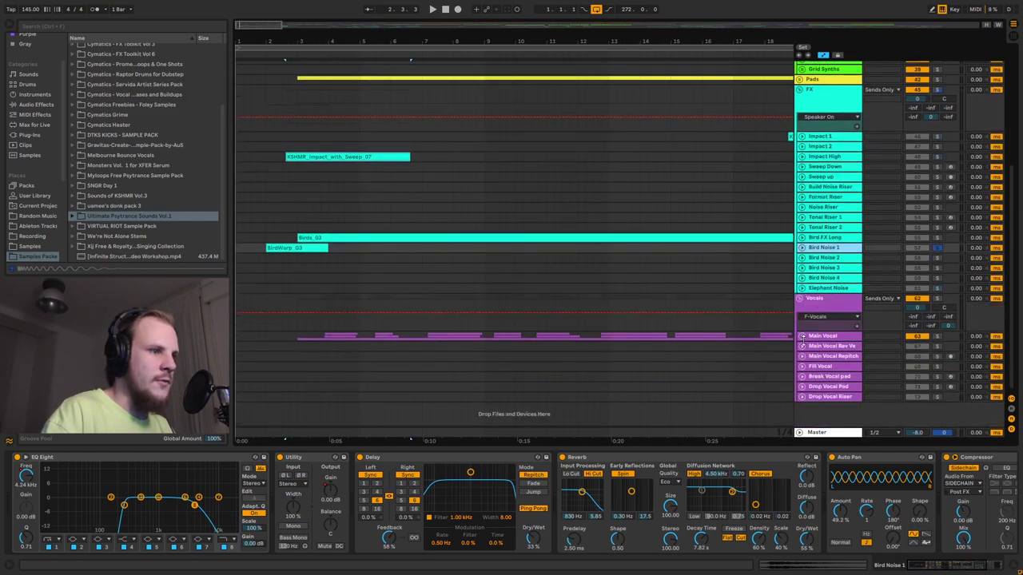
click(802, 336)
click(824, 336)
scroll(597, 305, down, 2)
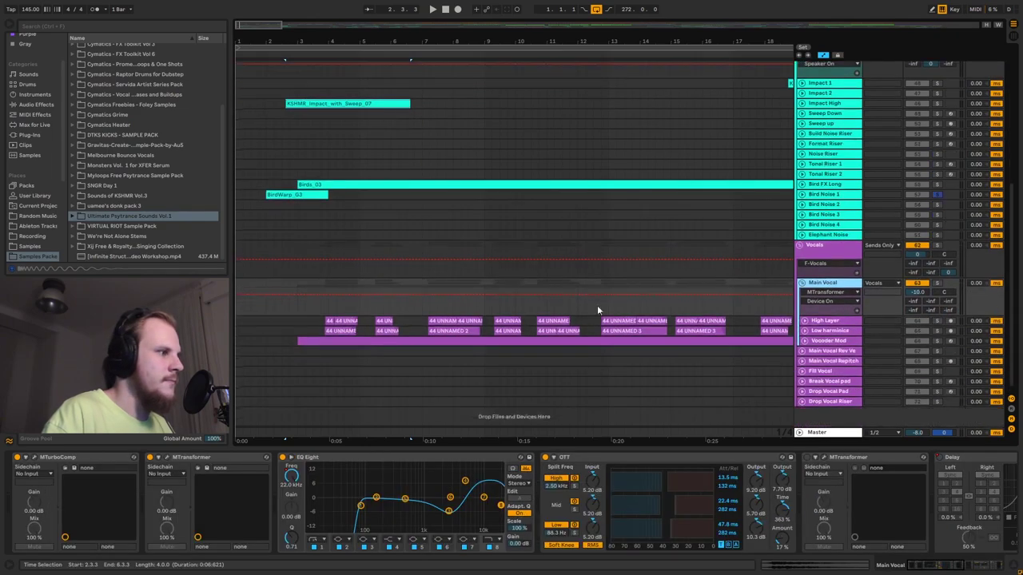
key(minus)
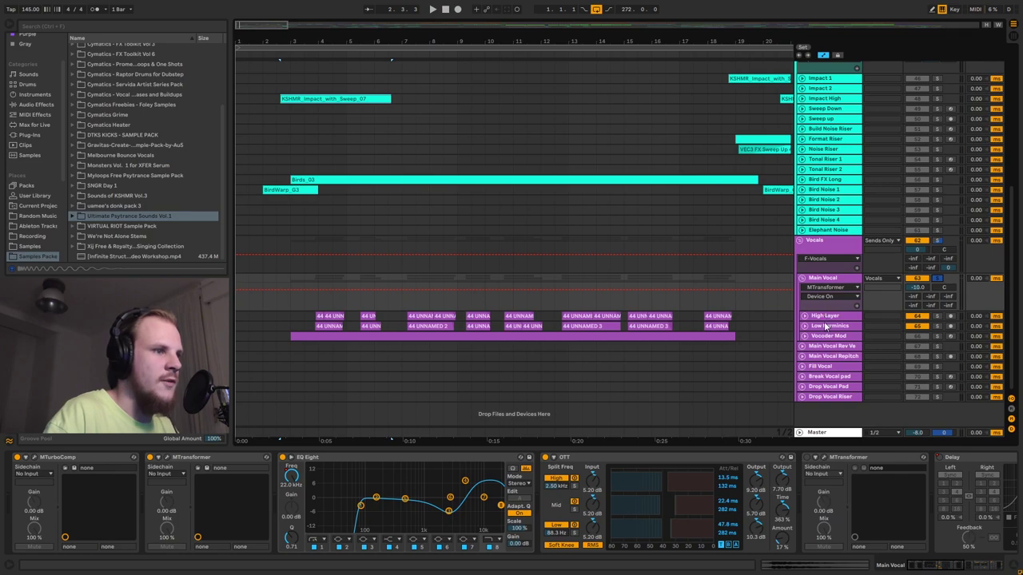
Step: Unfold and solo the Low harminics track, and inspect the samples of its first two vocal clips
click(331, 326)
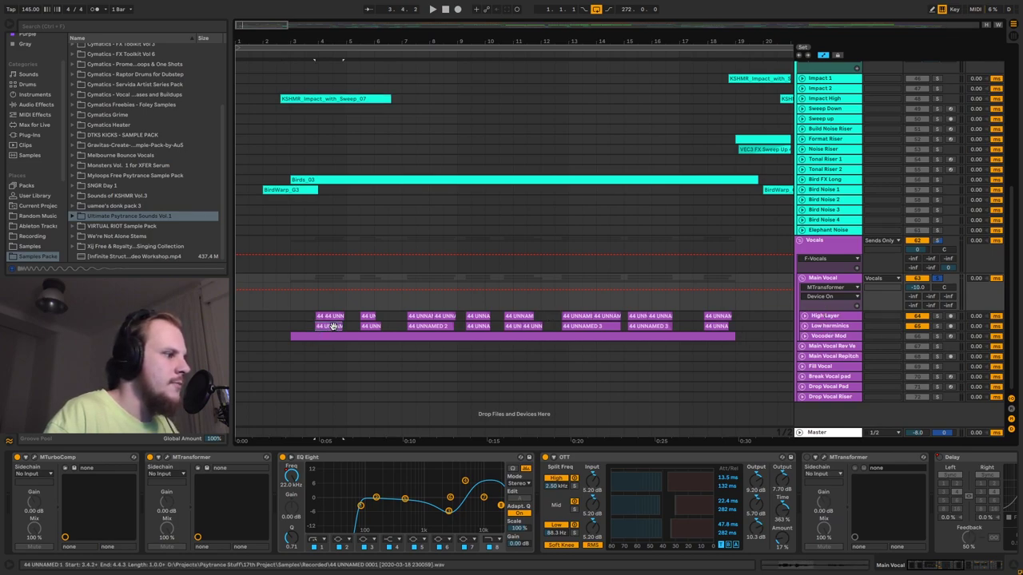
click(804, 326)
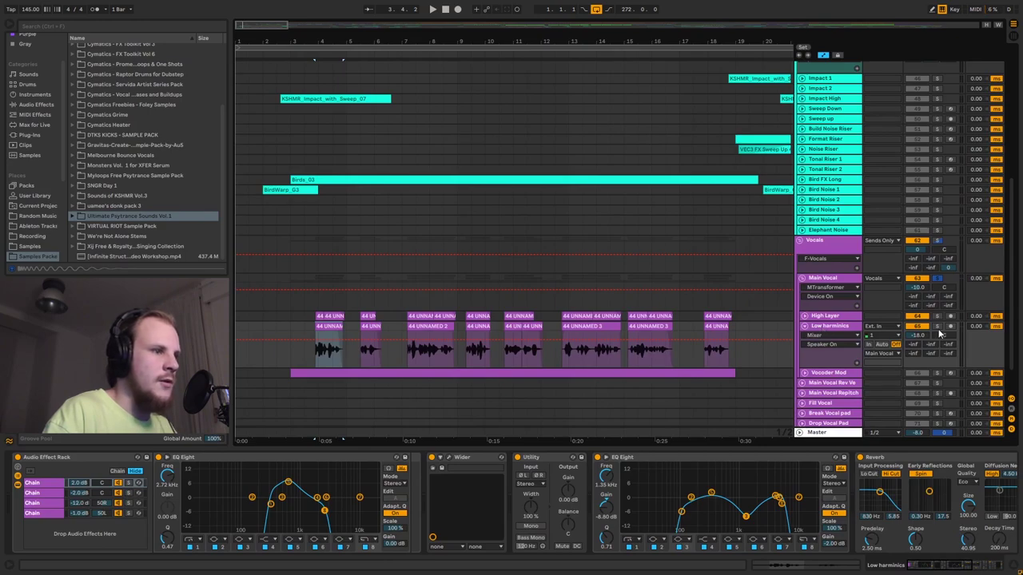
click(327, 328)
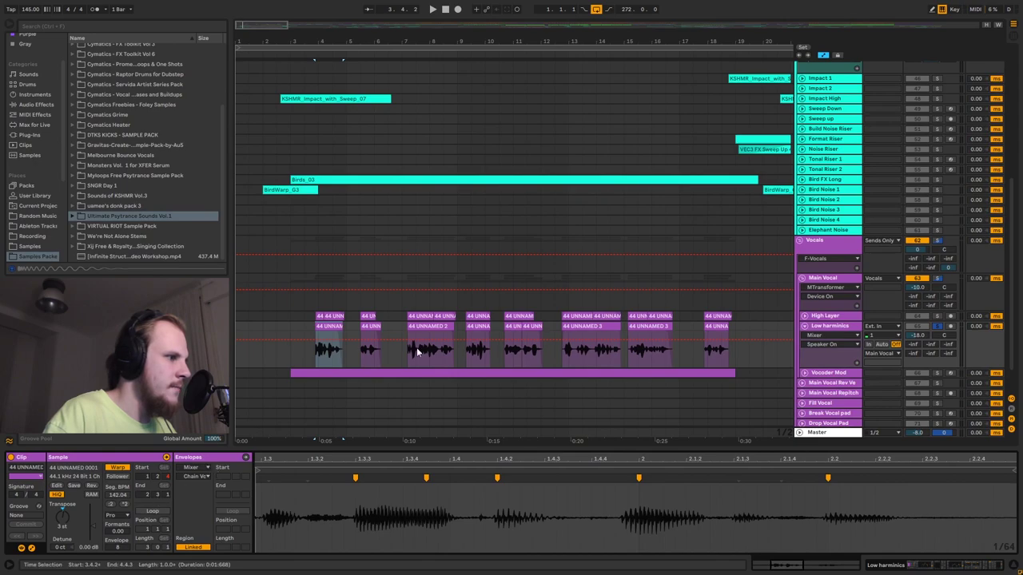
click(369, 328)
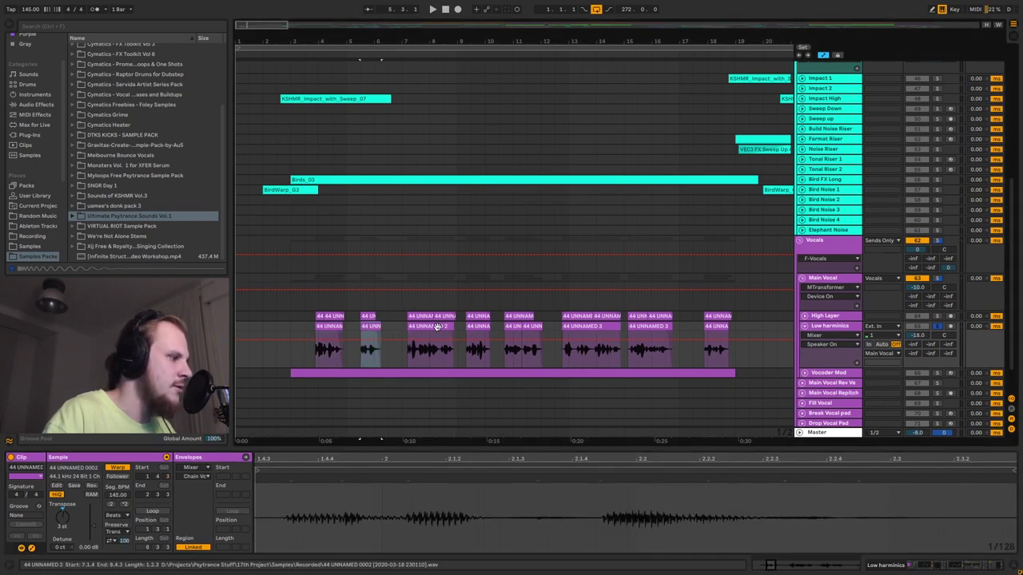
click(328, 343)
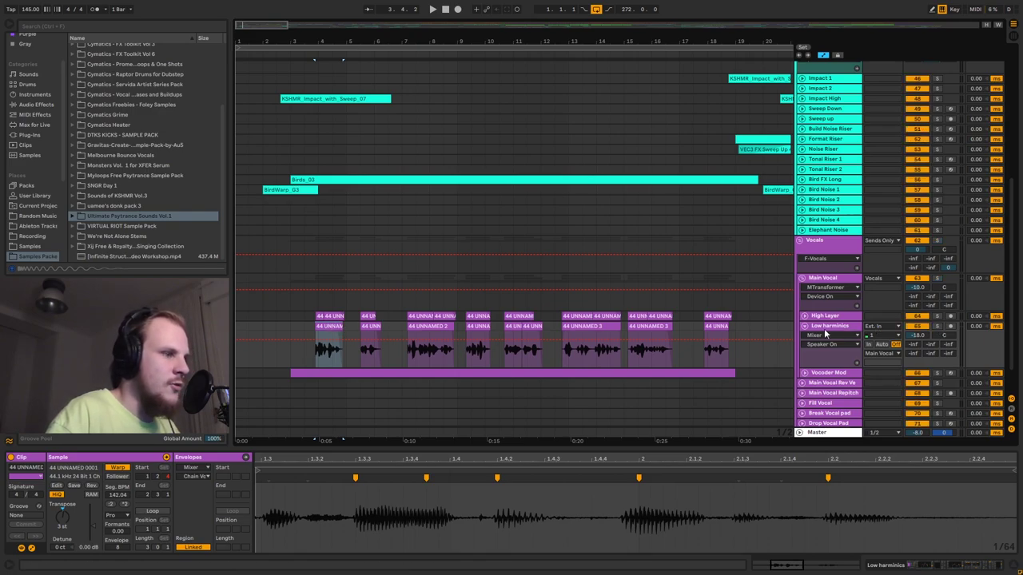
Step: Show the Low harminics effect devices and examine each of the four chains in the Audio Effect Rack
click(781, 335)
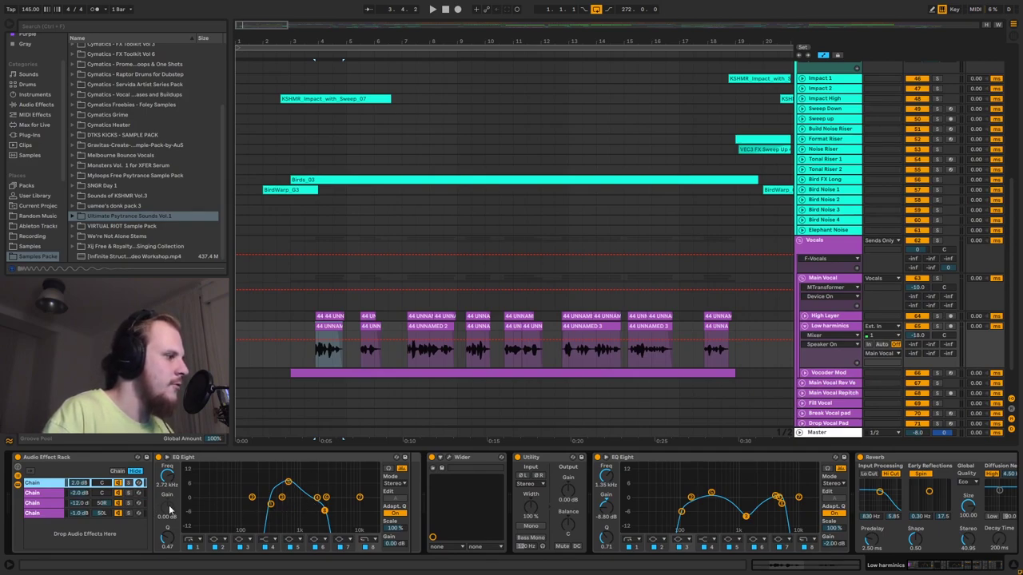
click(51, 495)
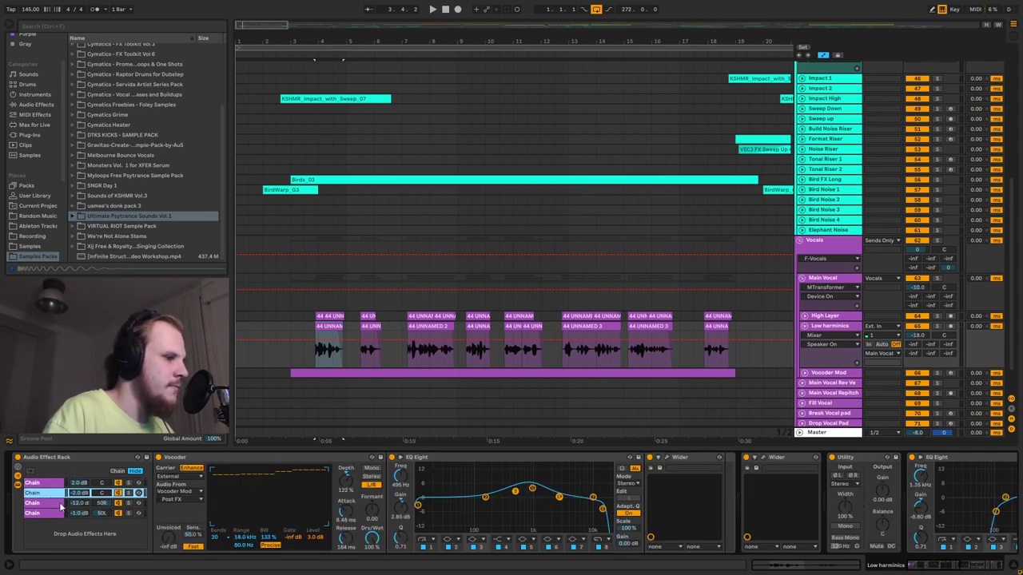
click(37, 504)
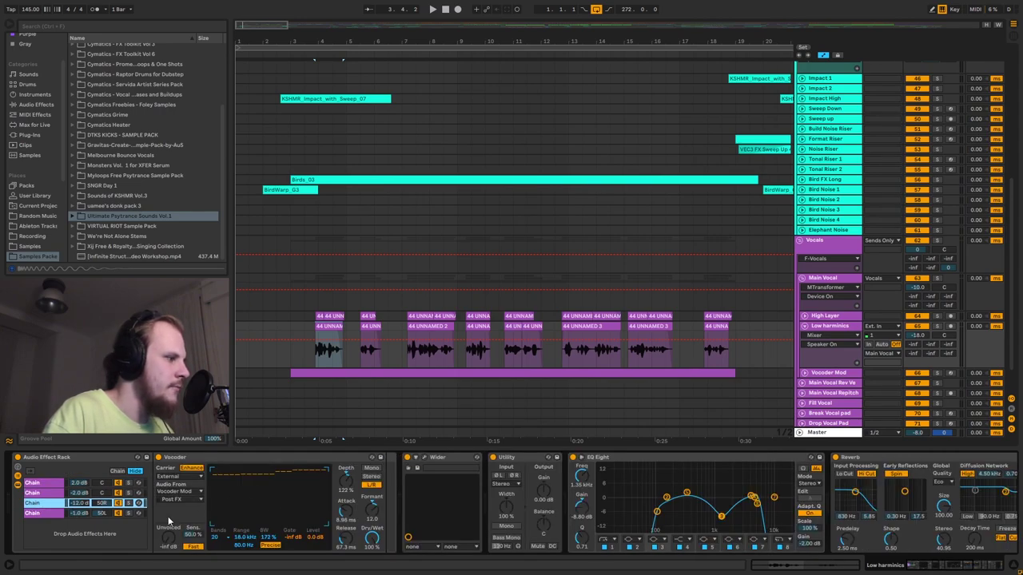
click(40, 512)
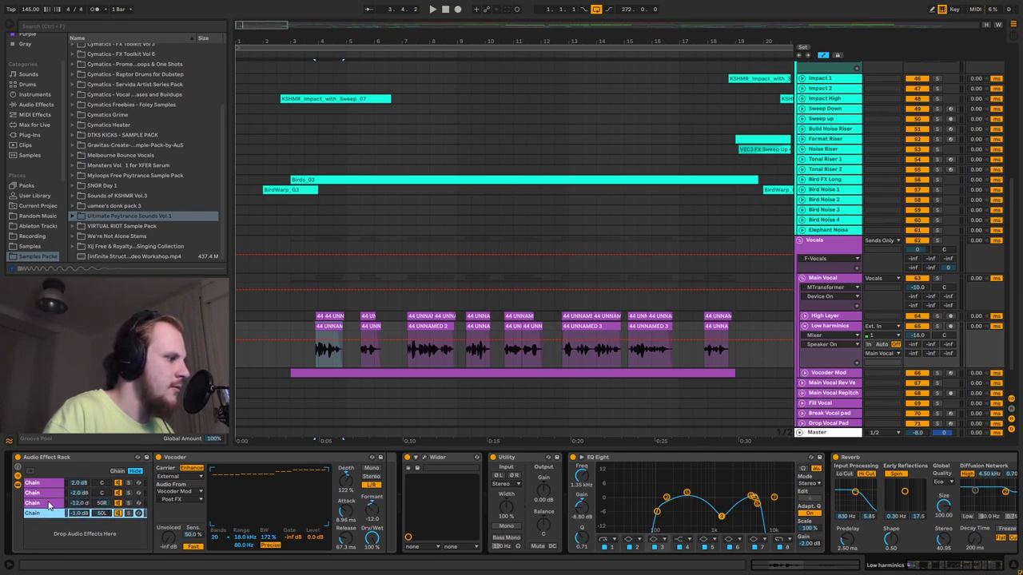
click(47, 504)
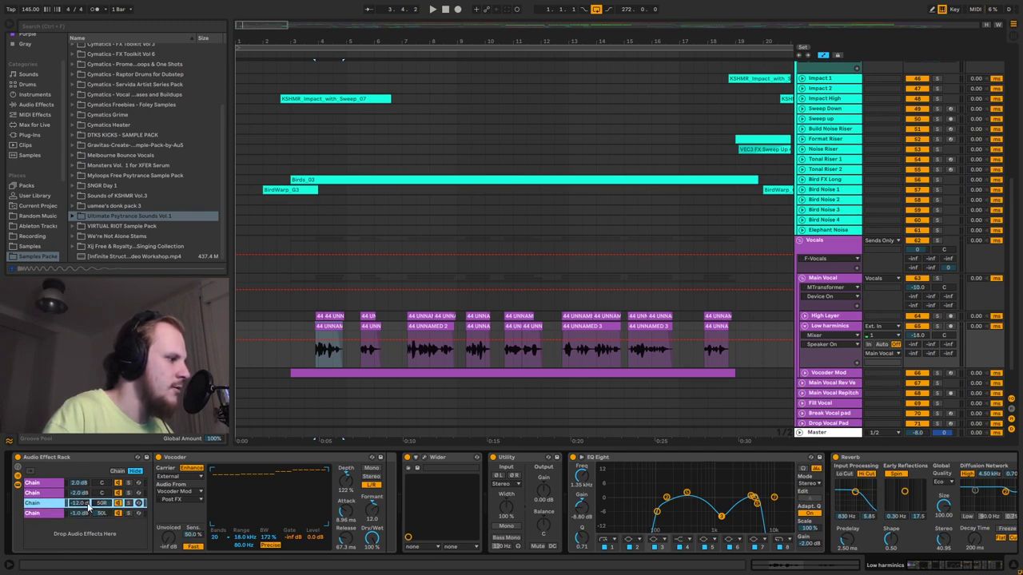
click(40, 514)
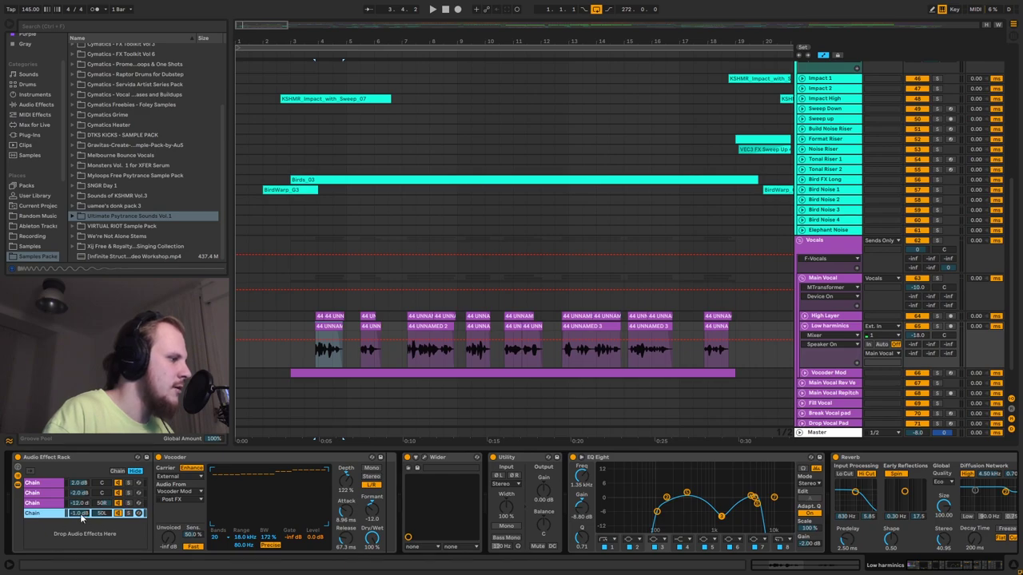
Step: Examine the second rack chain's second Wider and its Utility, and the EQ Eight that follows in the device chain
click(45, 495)
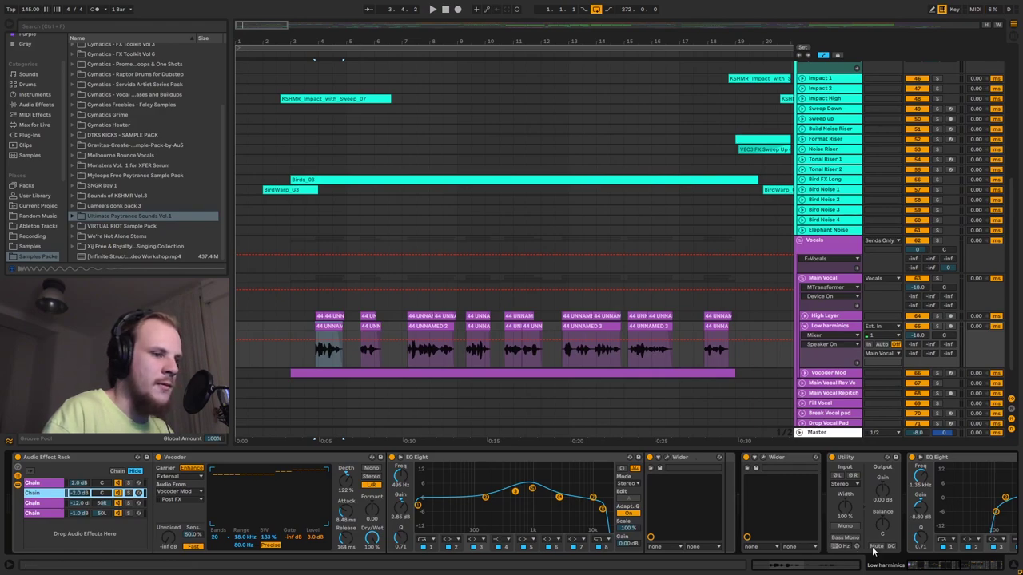
click(936, 567)
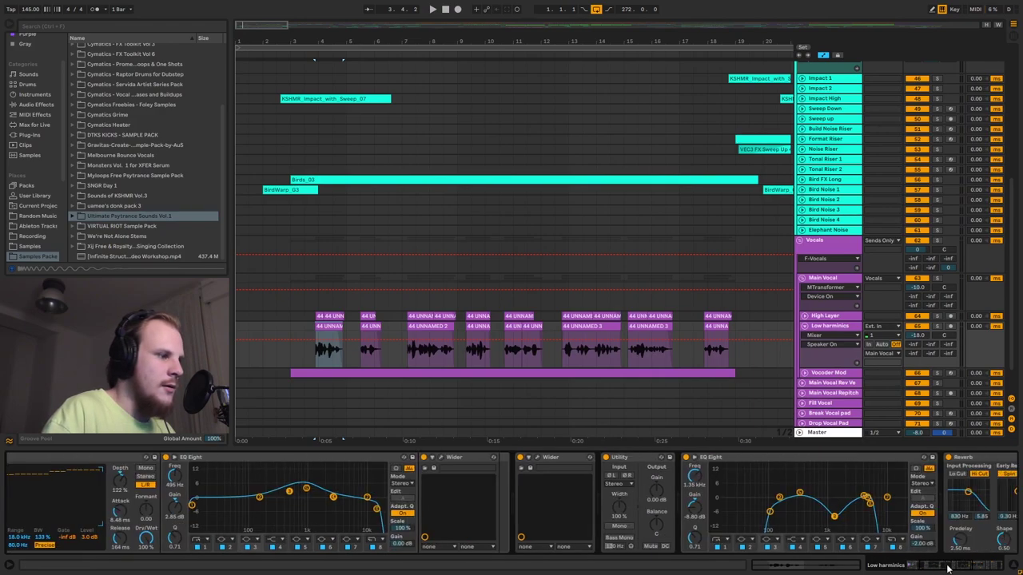
click(560, 461)
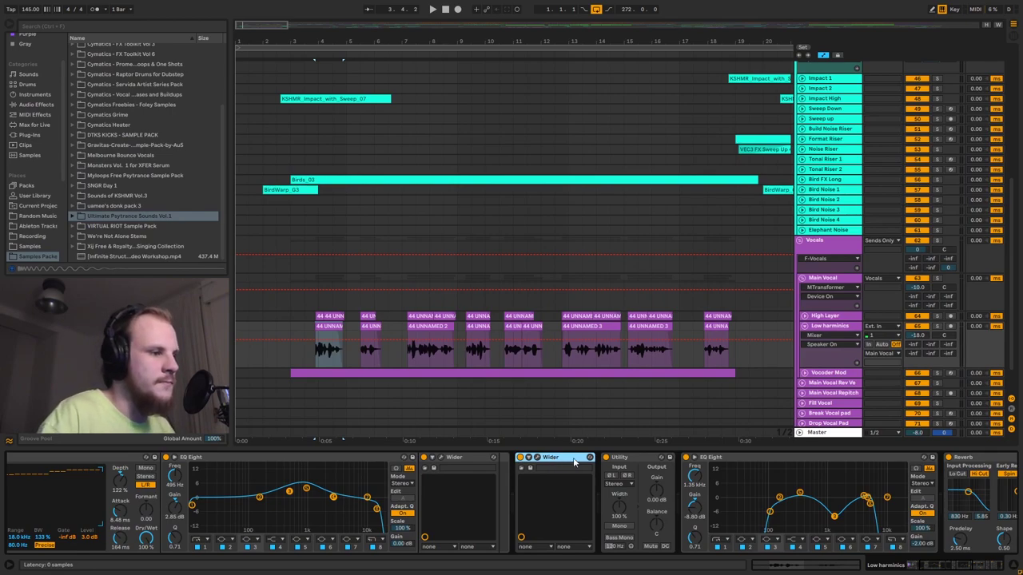
click(629, 461)
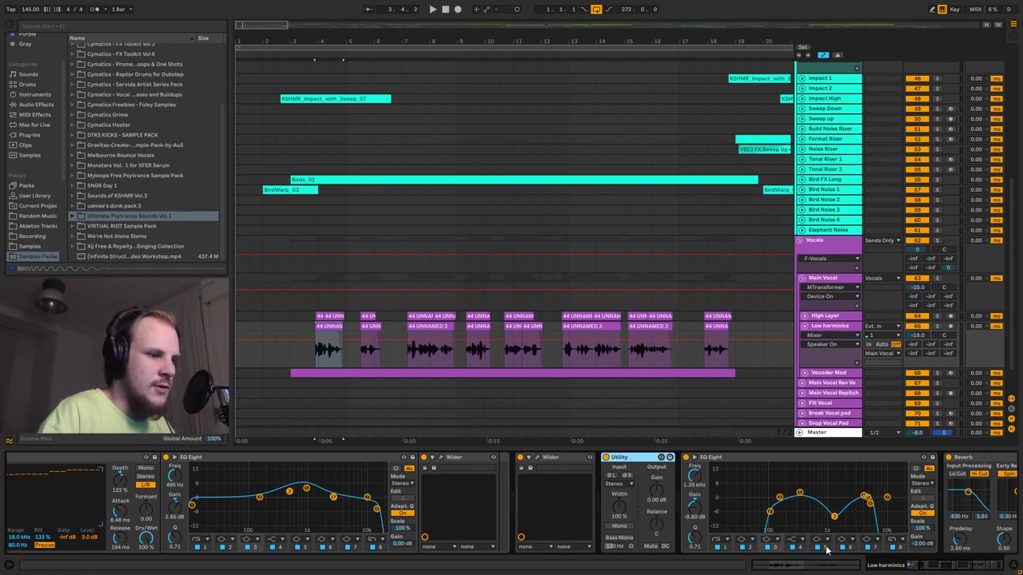
drag(937, 570, 954, 570)
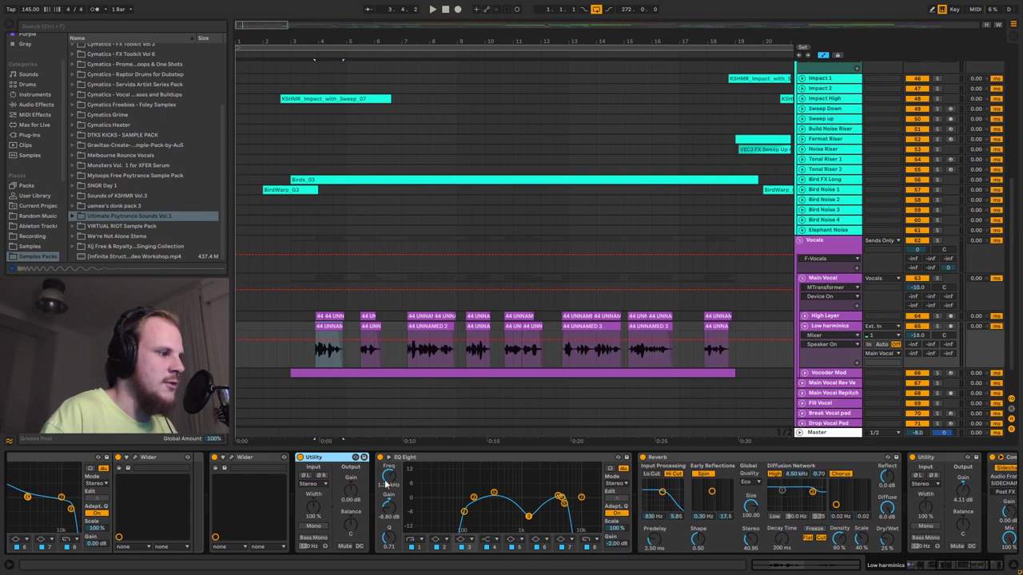
click(442, 459)
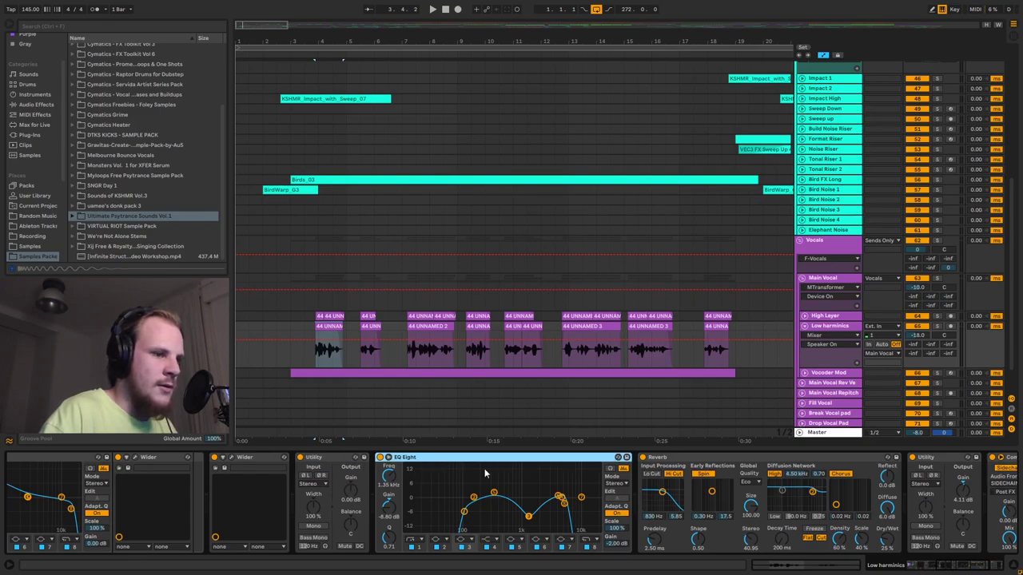
click(957, 567)
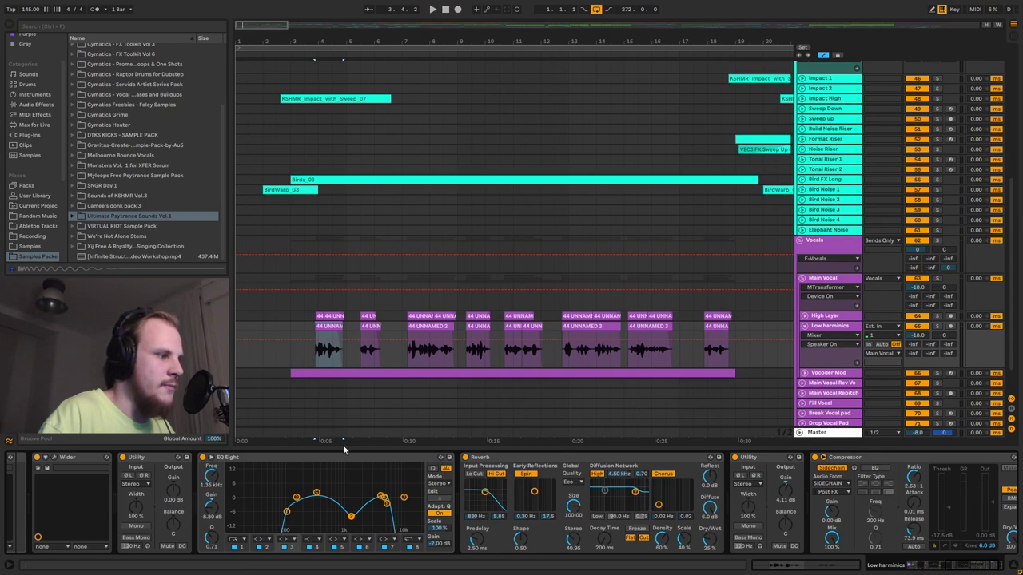
Step: Unfold the High Layer track above Low harminics, and reselect Low harminics to show its effects again
click(804, 317)
click(322, 339)
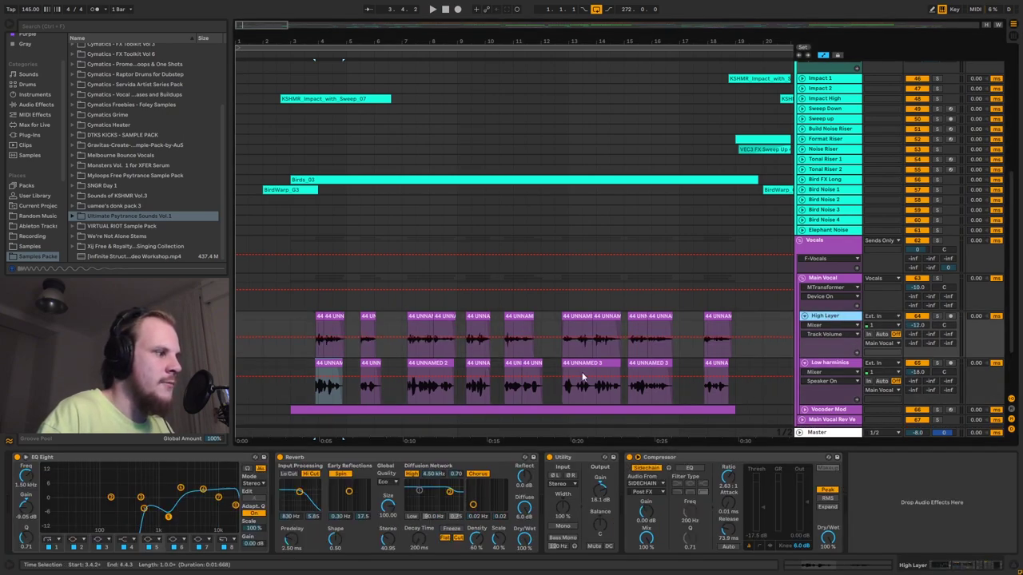
click(829, 364)
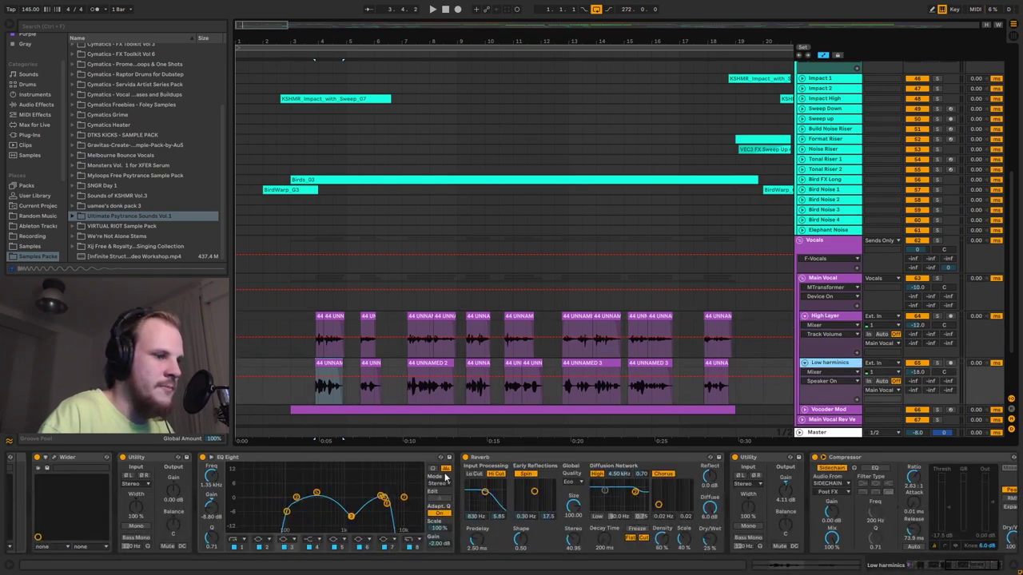
Step: Examine the Reverb, Utility and Compressor closing the Low harminics effect chain, and fold that track
drag(961, 566, 991, 566)
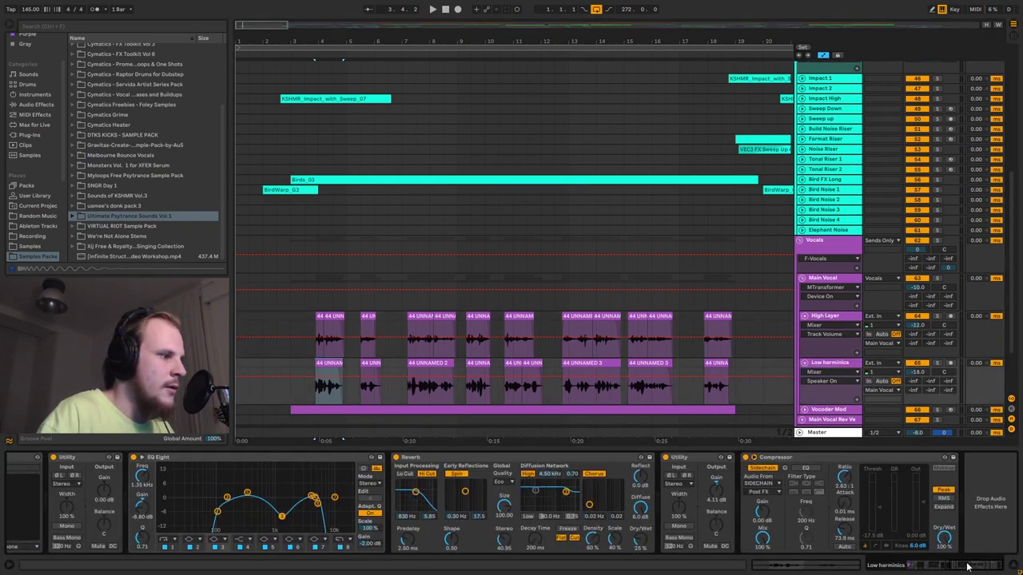
click(454, 458)
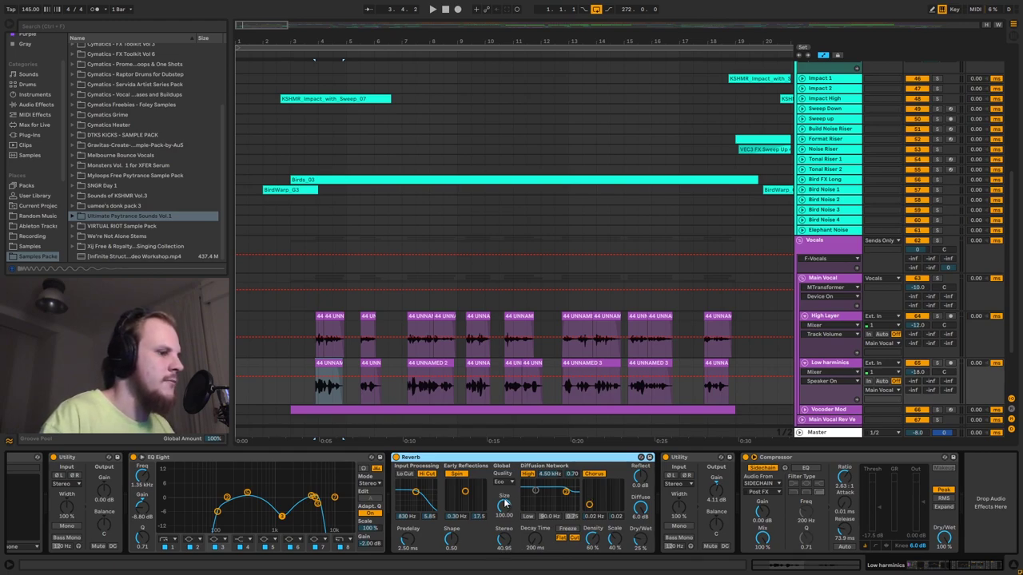
click(692, 457)
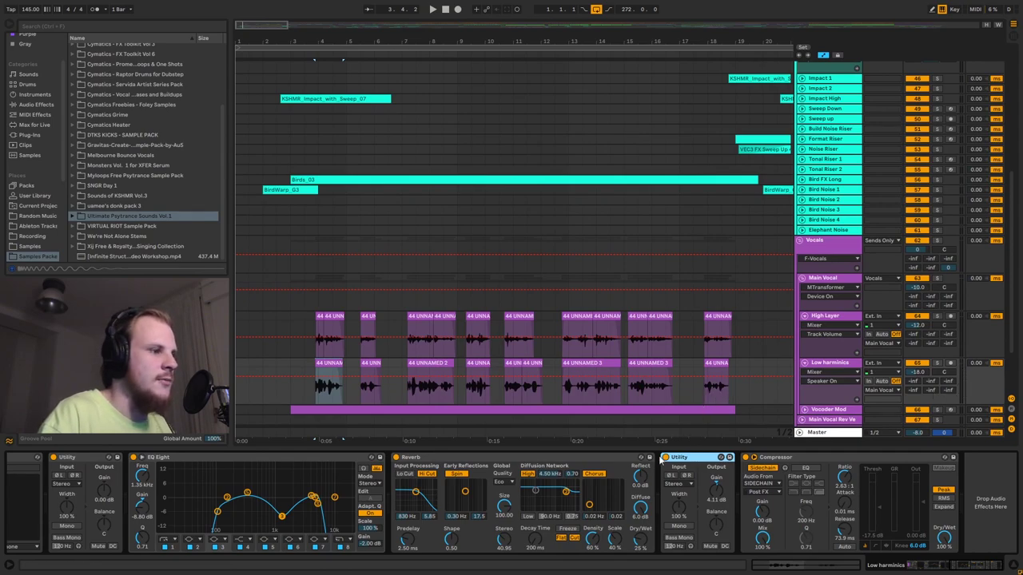
click(796, 461)
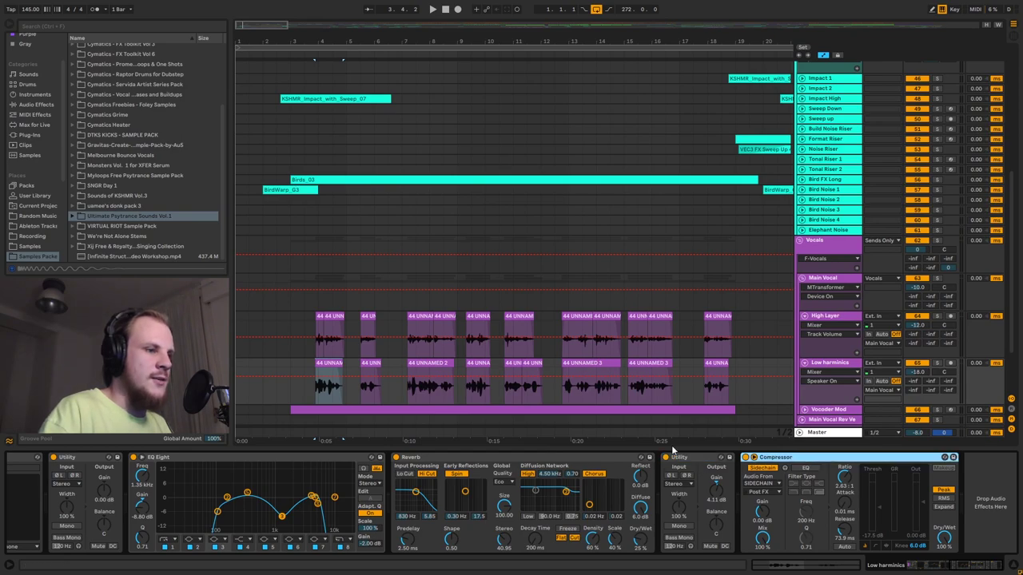
click(805, 363)
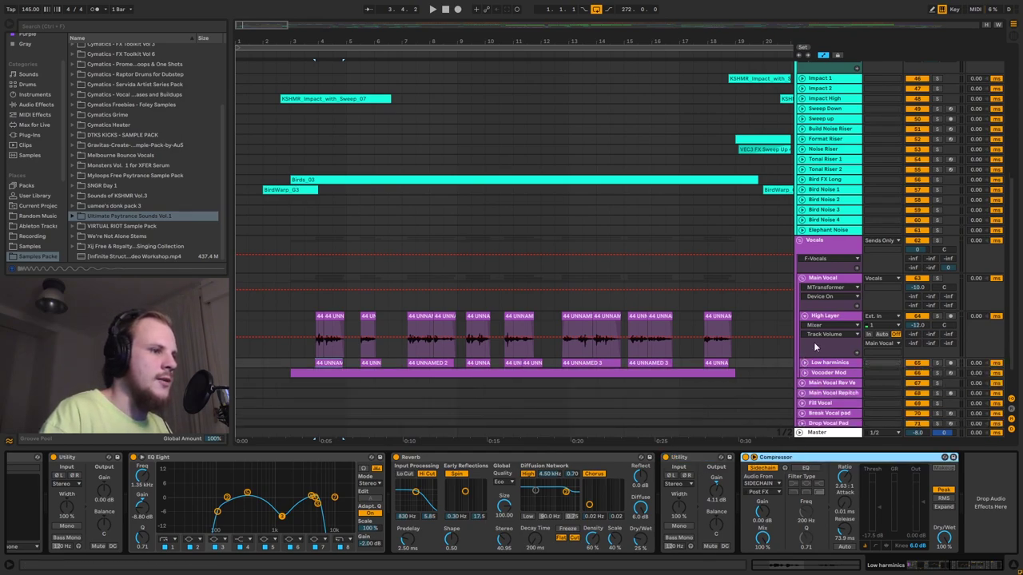
Step: Show the High Layer effect chain, solo the track and audition it from its first vocal clip
click(822, 318)
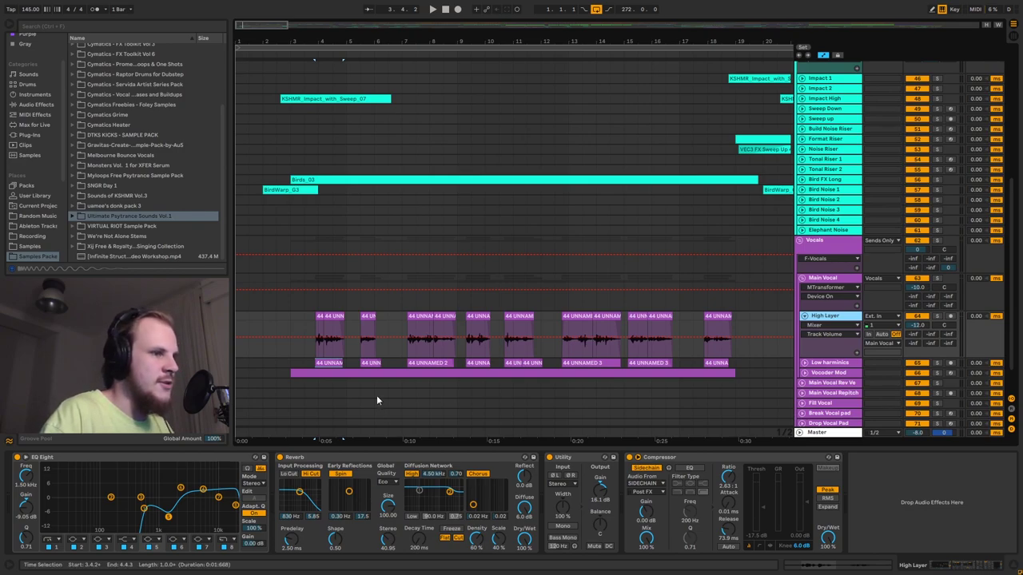
click(320, 314)
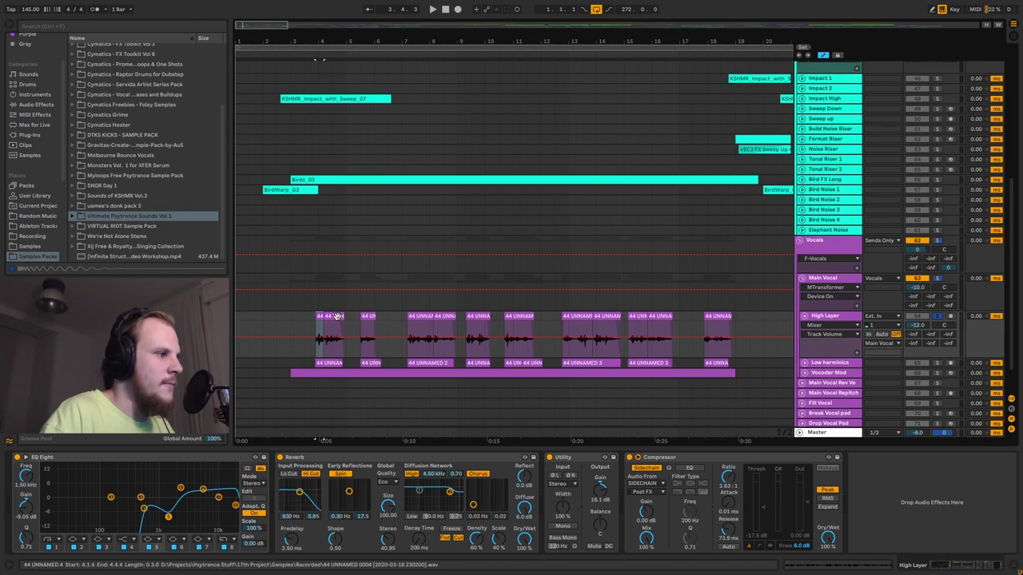
key(space)
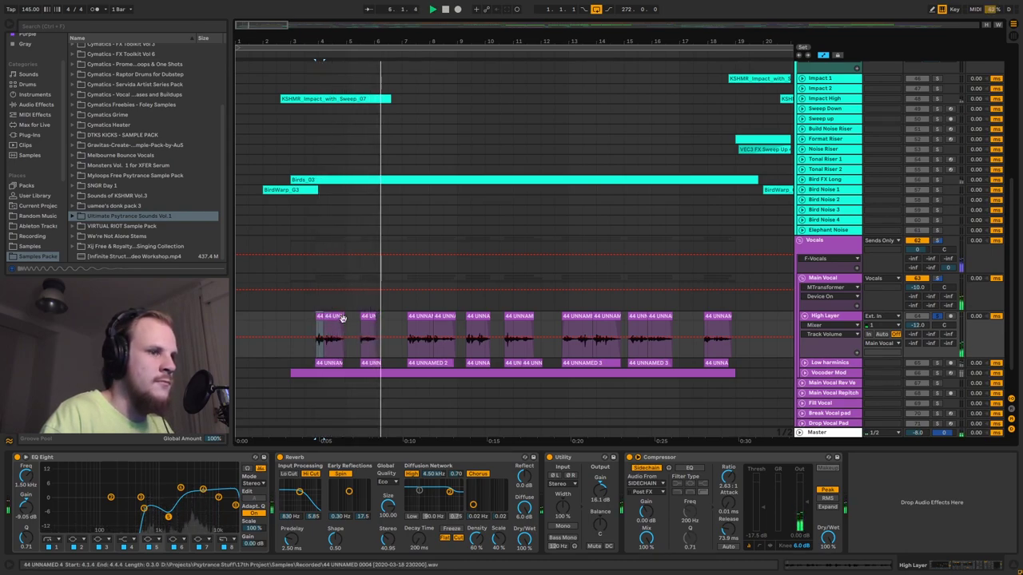
Step: Unfold the Low harminics track, solo it and audition it from its first vocal clip
click(806, 363)
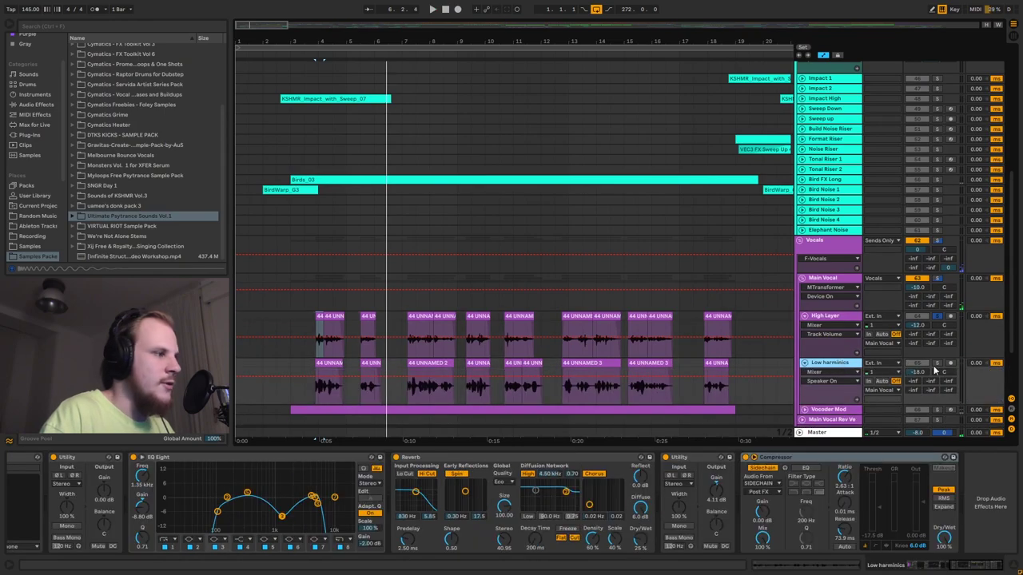
click(328, 363)
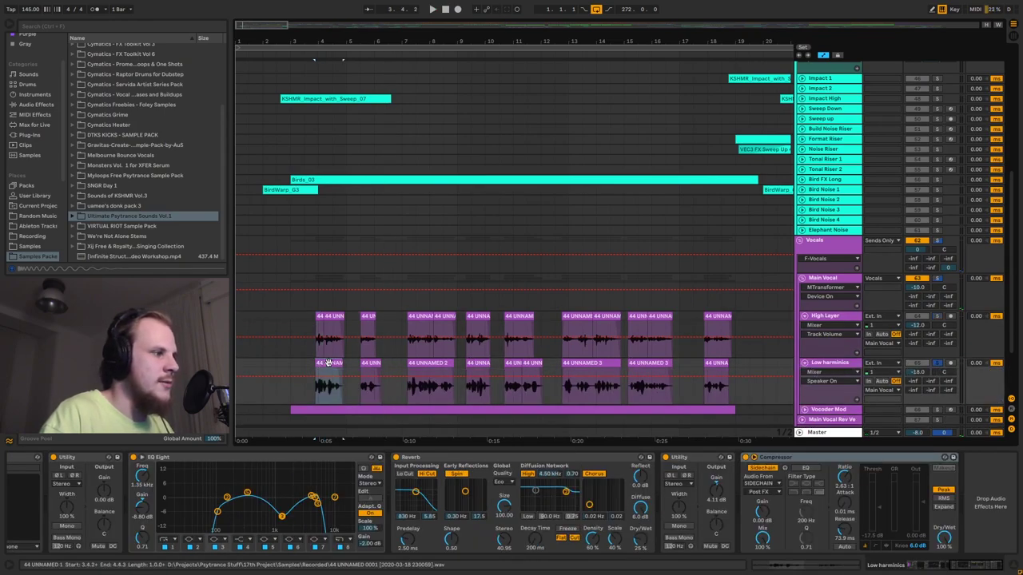
key(space)
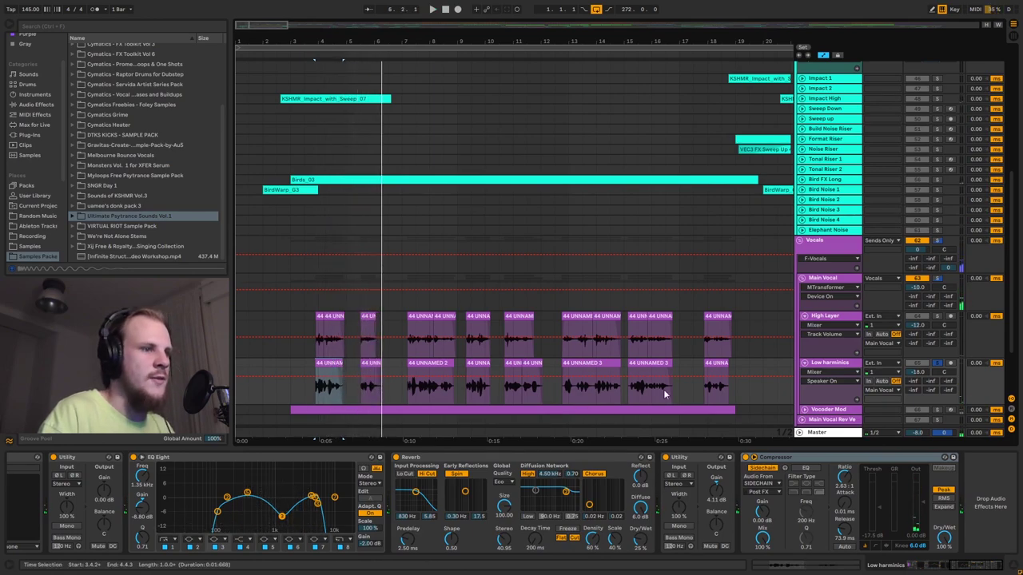
Step: Unsolo Low harminics and audition the Main Vocal group from 3.3.1, switching the High Layer off and back on for comparison
click(839, 317)
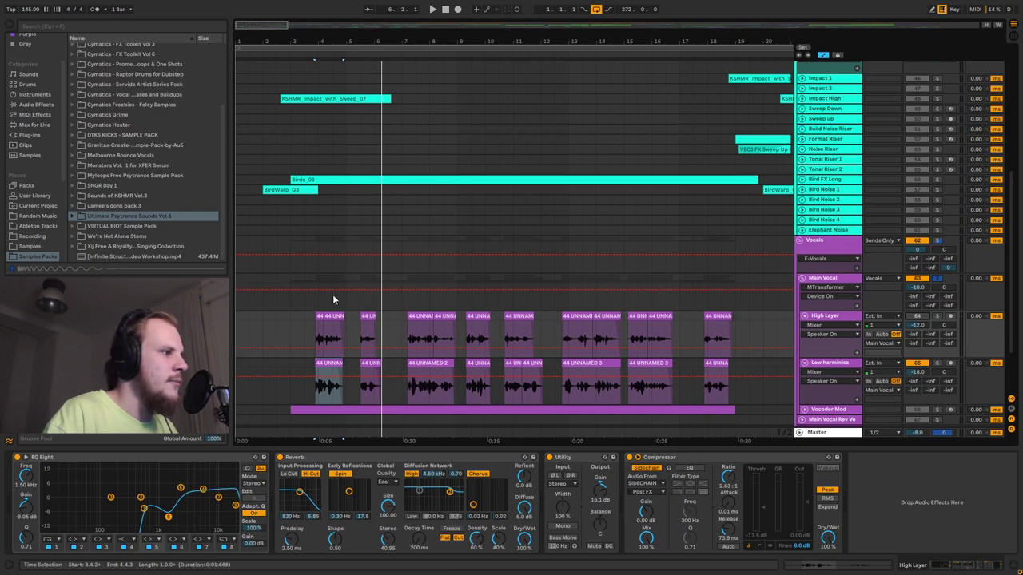
click(304, 279)
key(space)
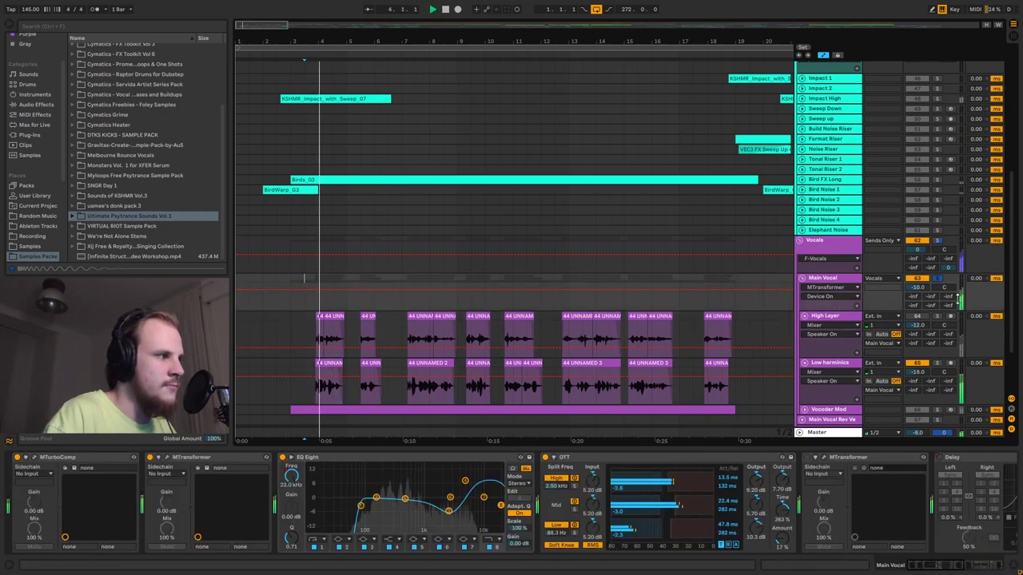
key(space)
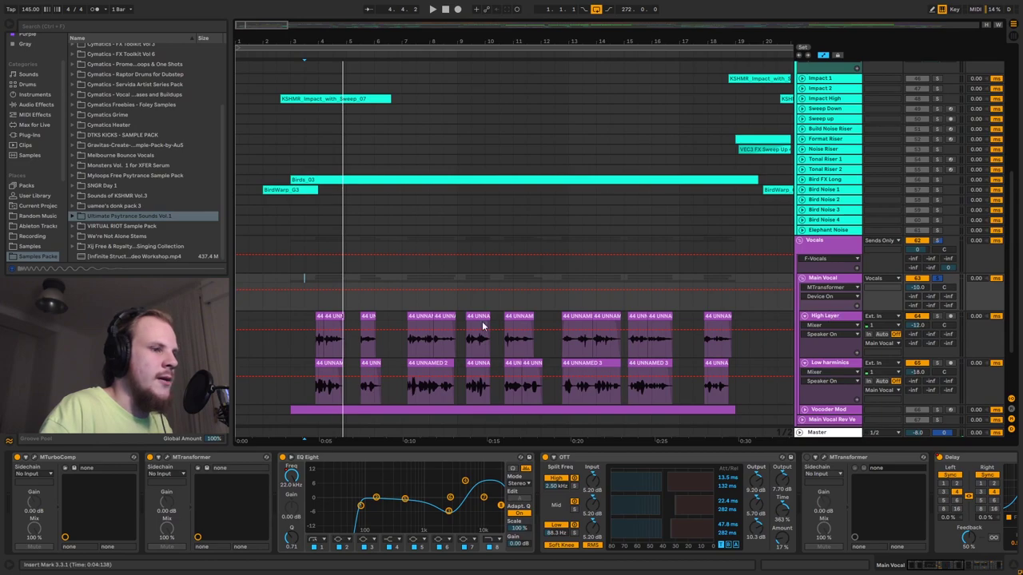
Step: Highlight the High Layer vocal from 10.4.1 to 12.1.1, and audition the whole Main Vocal group from 4.1.1
click(835, 318)
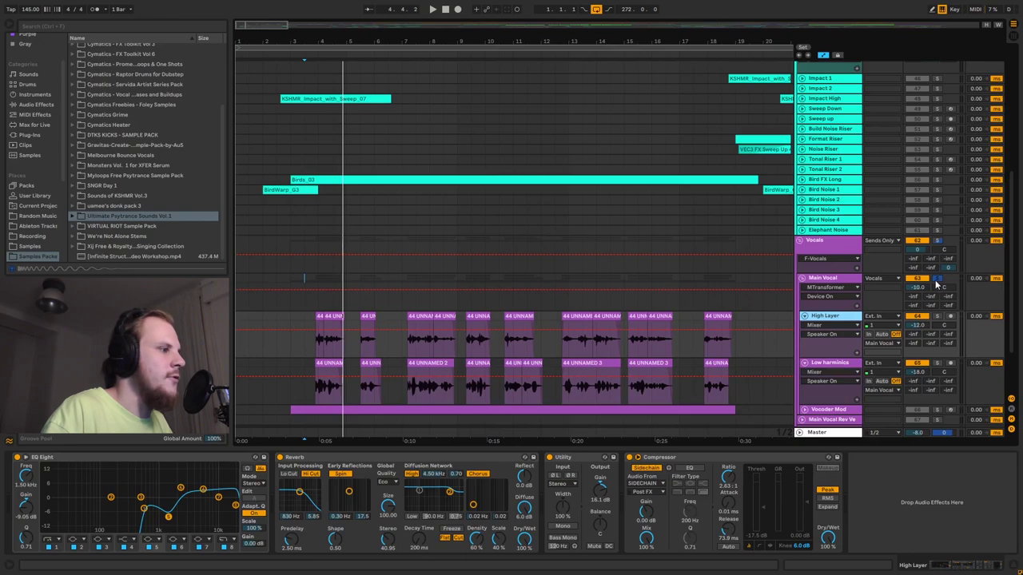
scroll(354, 290, up, 4)
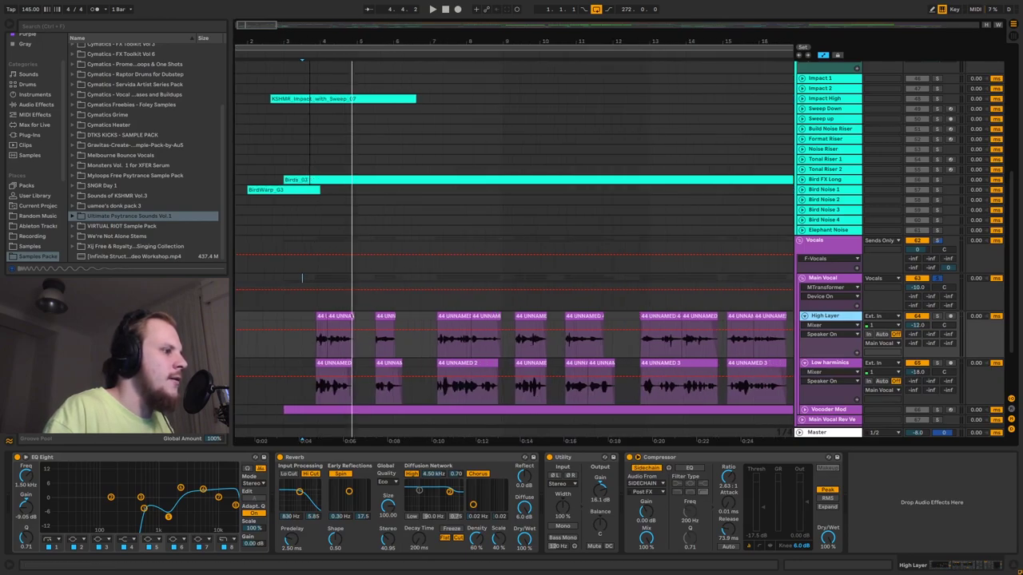
click(356, 286)
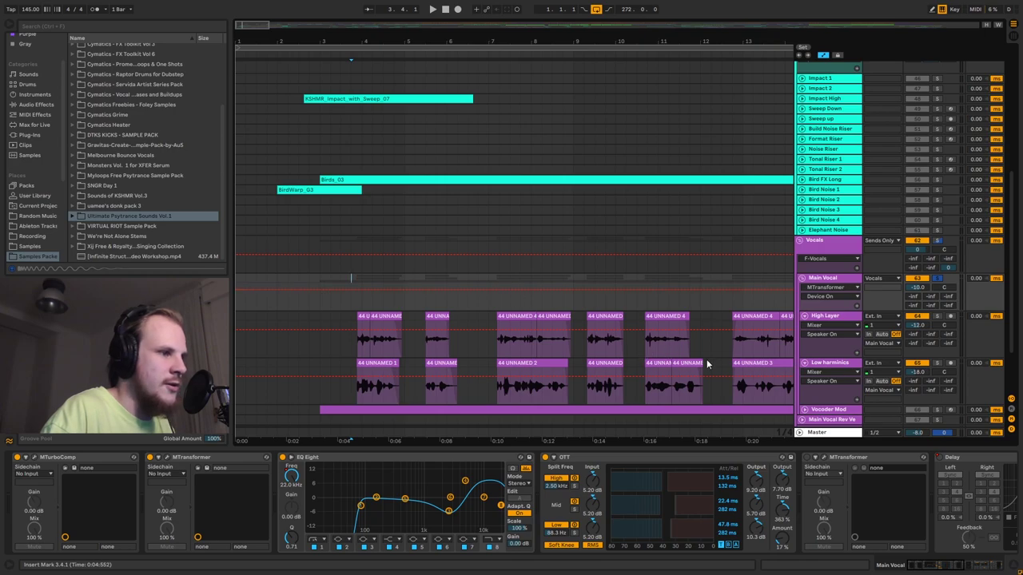
click(647, 349)
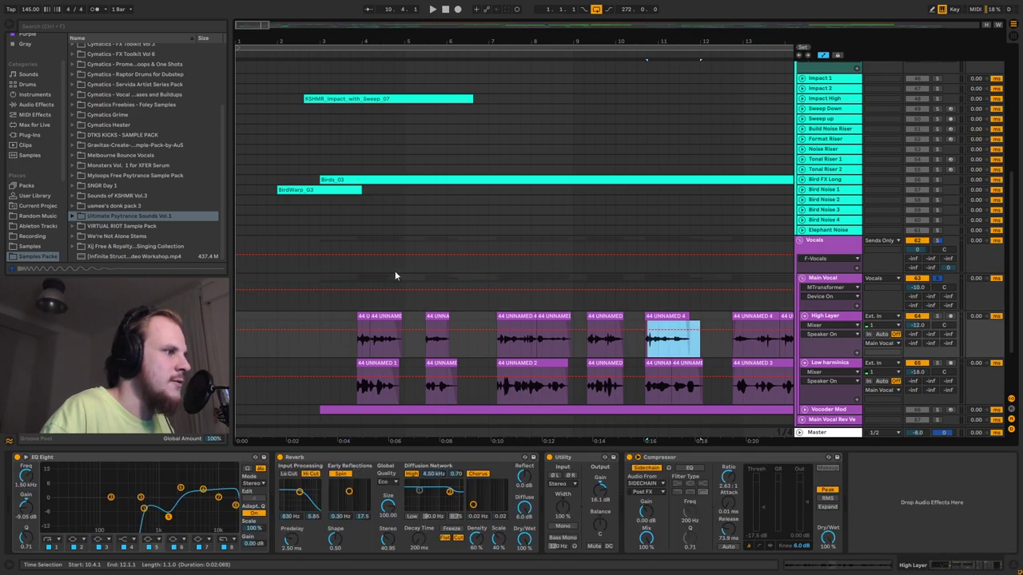
click(360, 279)
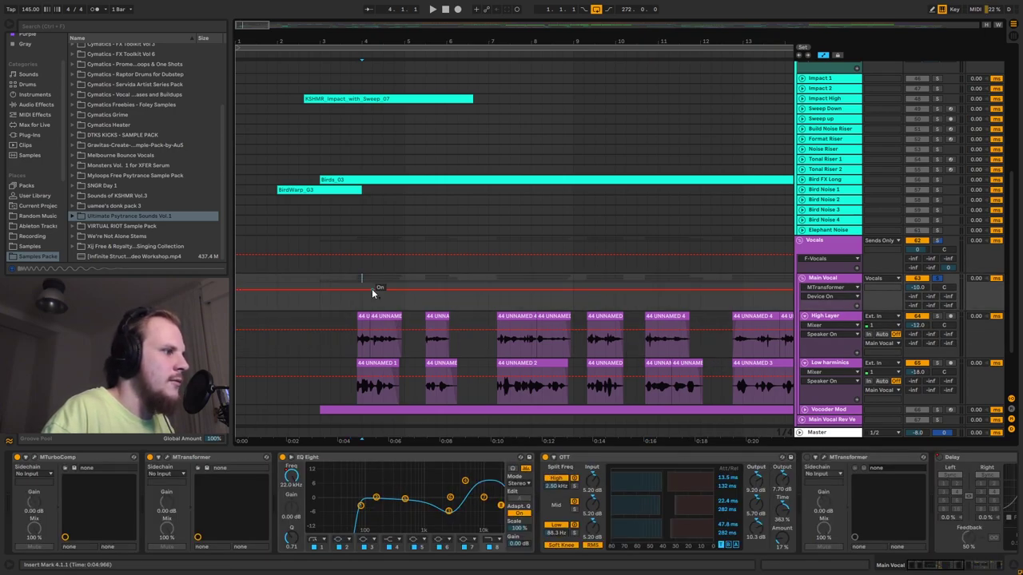
key(space)
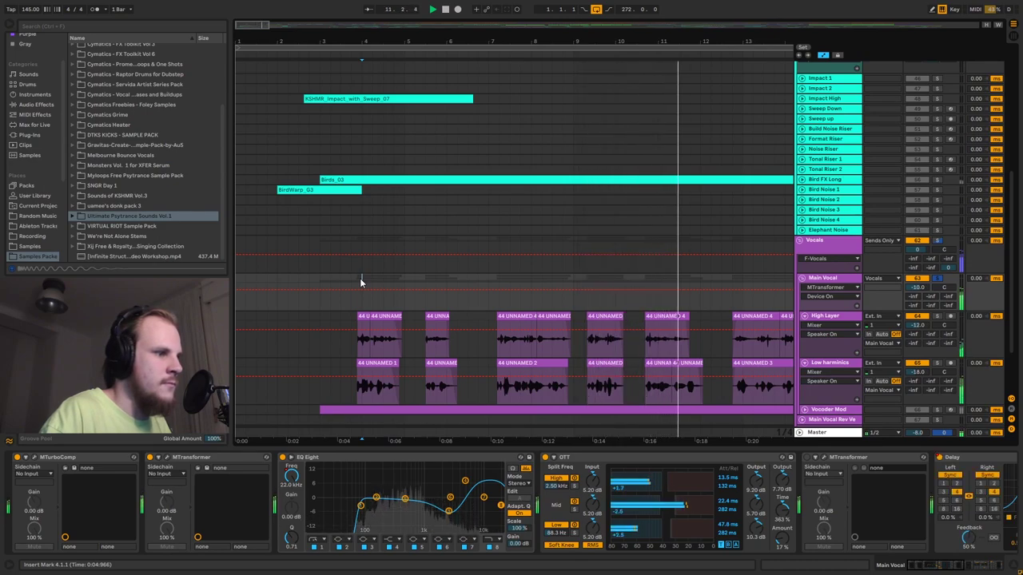
key(space)
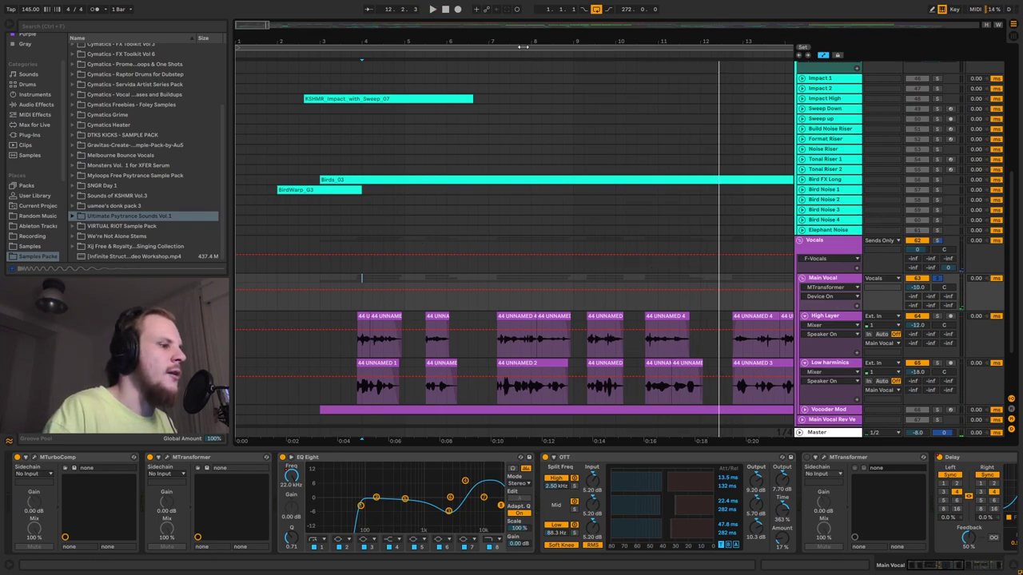
Step: Fold the High Layer and Low harminics tracks inside the Main Vocal group
key(minus)
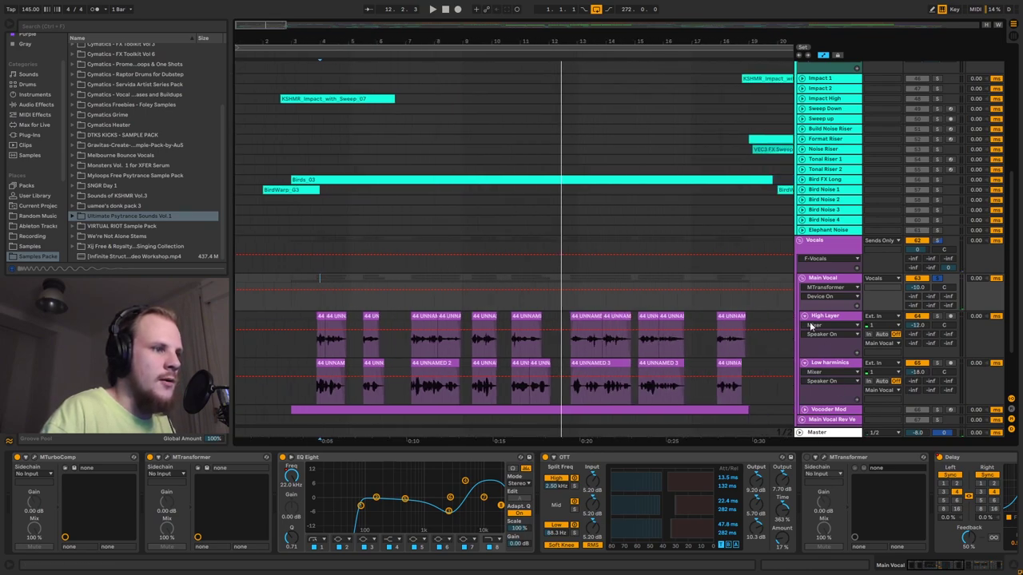
click(804, 317)
click(804, 326)
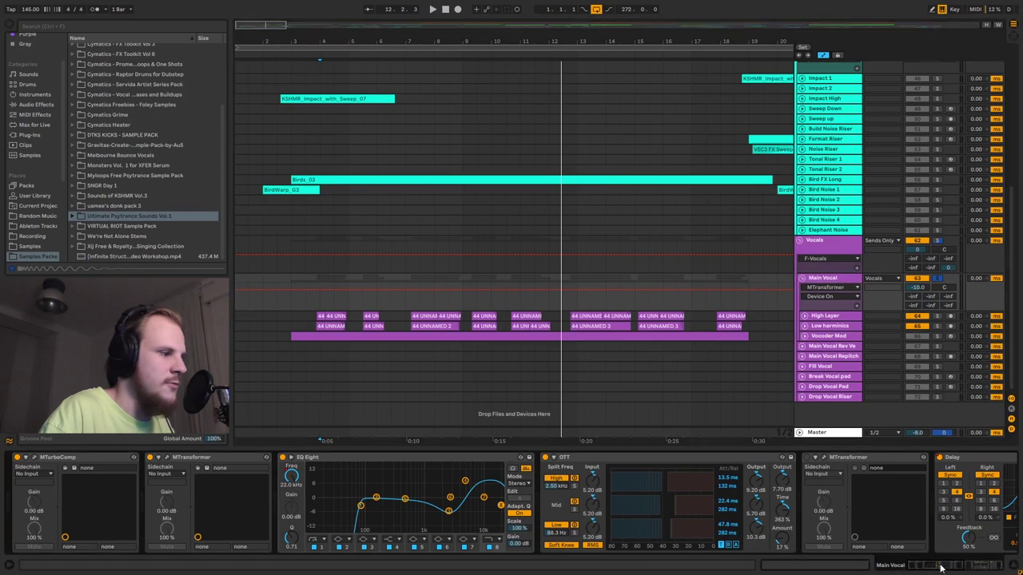
Step: Examine the Main Vocal group's MTurboComp, the first MTransformer's settings window, and the EQ Eight and OTT that follow
click(34, 463)
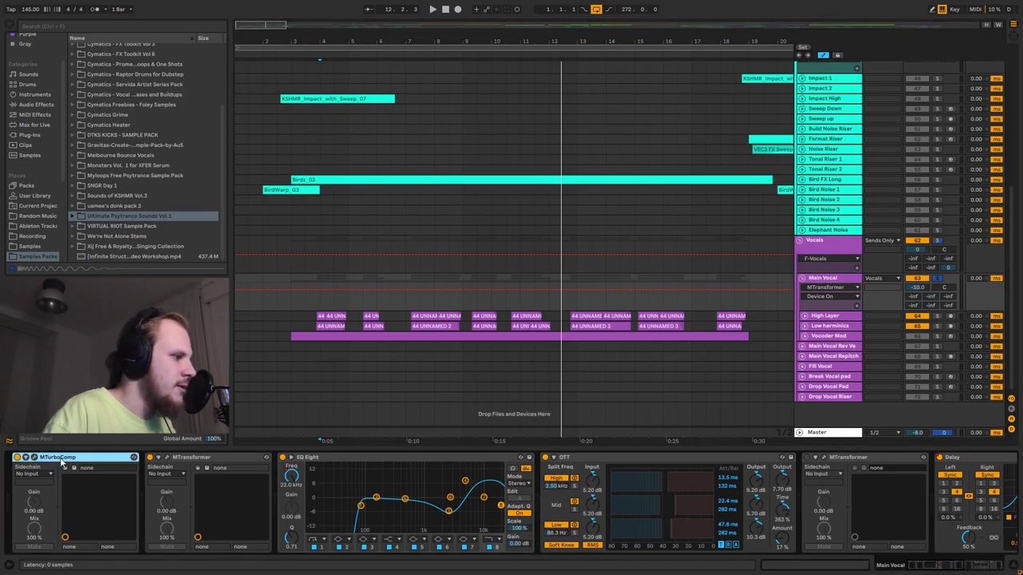
click(210, 459)
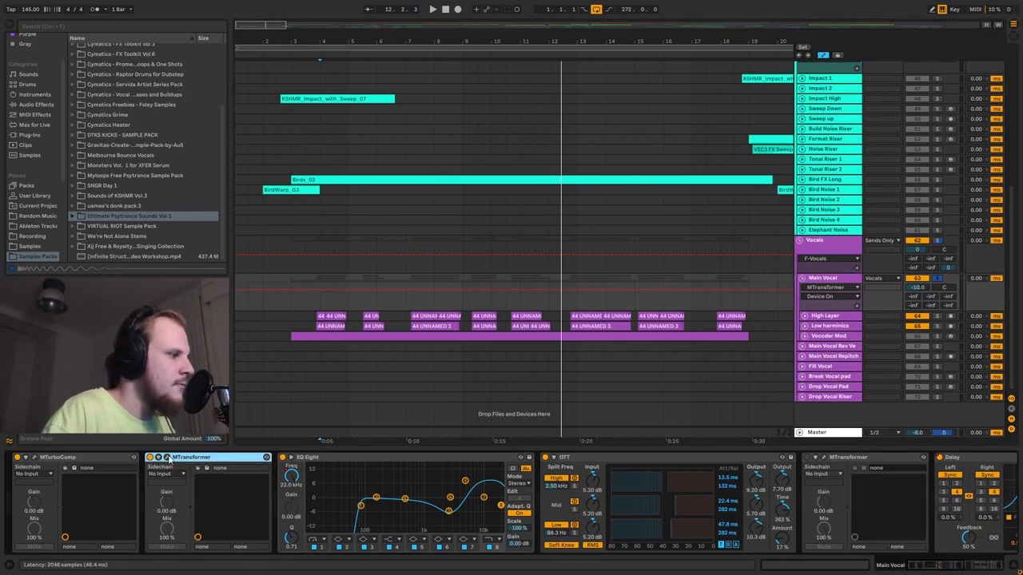
click(167, 458)
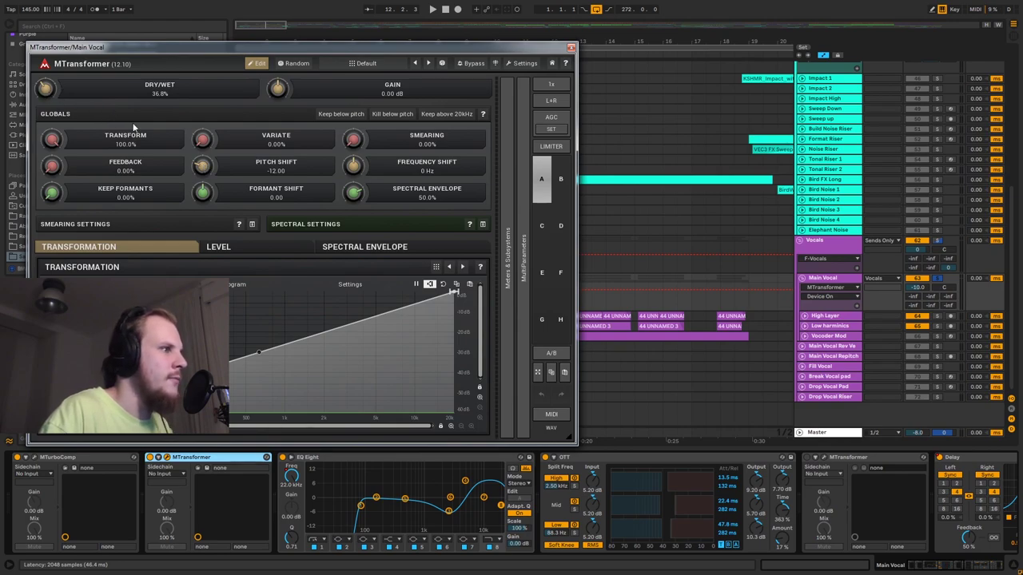
click(570, 49)
click(326, 457)
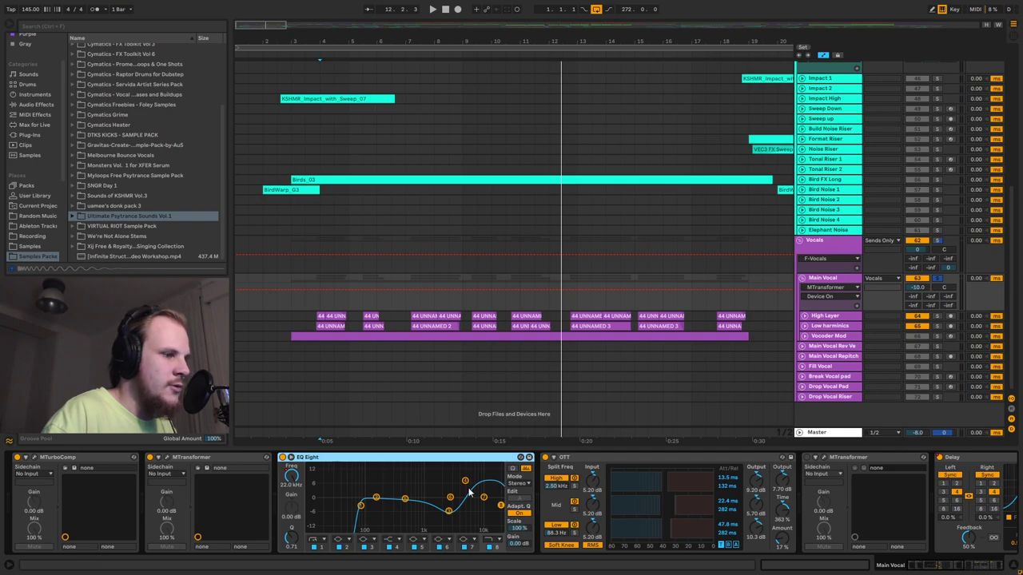
click(615, 460)
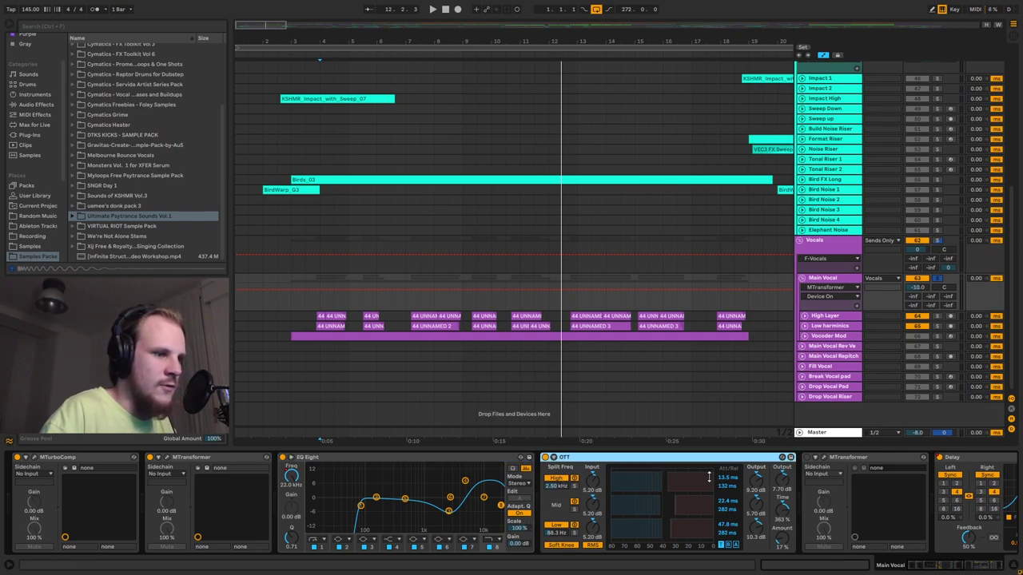
Step: Examine the Delay, Reverb and sidechained Compressor closing the Main Vocal effect chain, returning to the Delay
drag(919, 570, 970, 569)
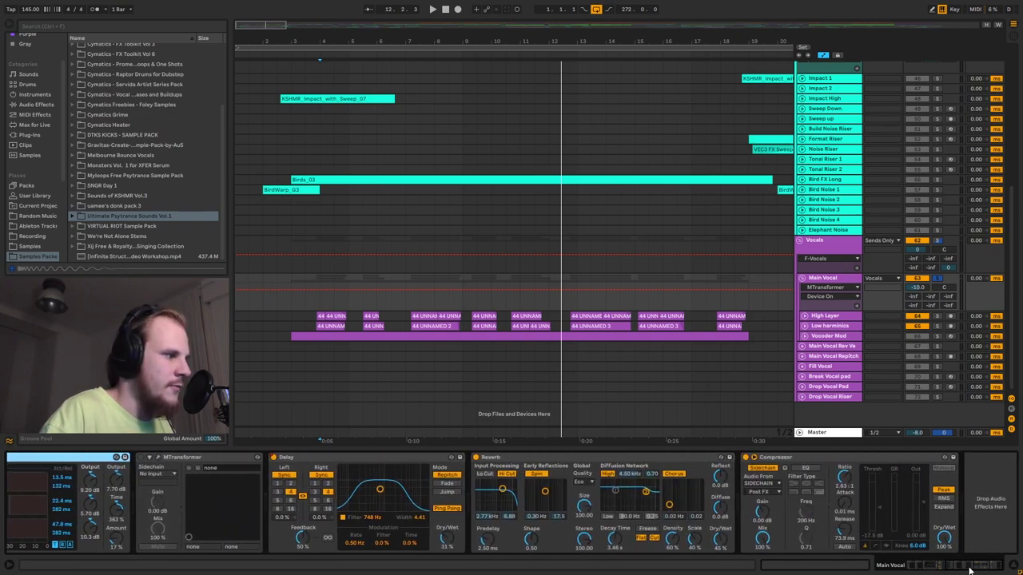
click(389, 462)
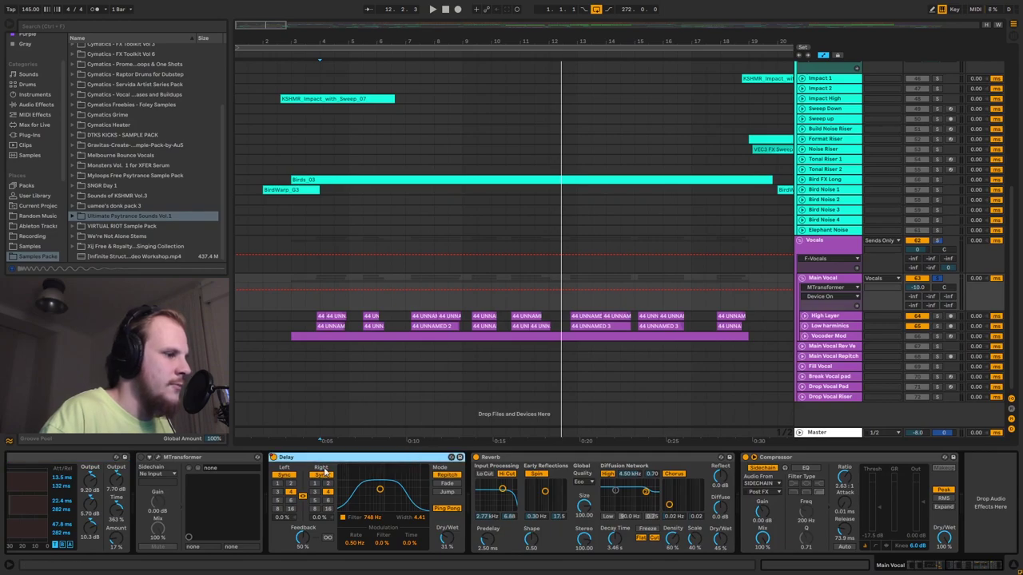
click(609, 493)
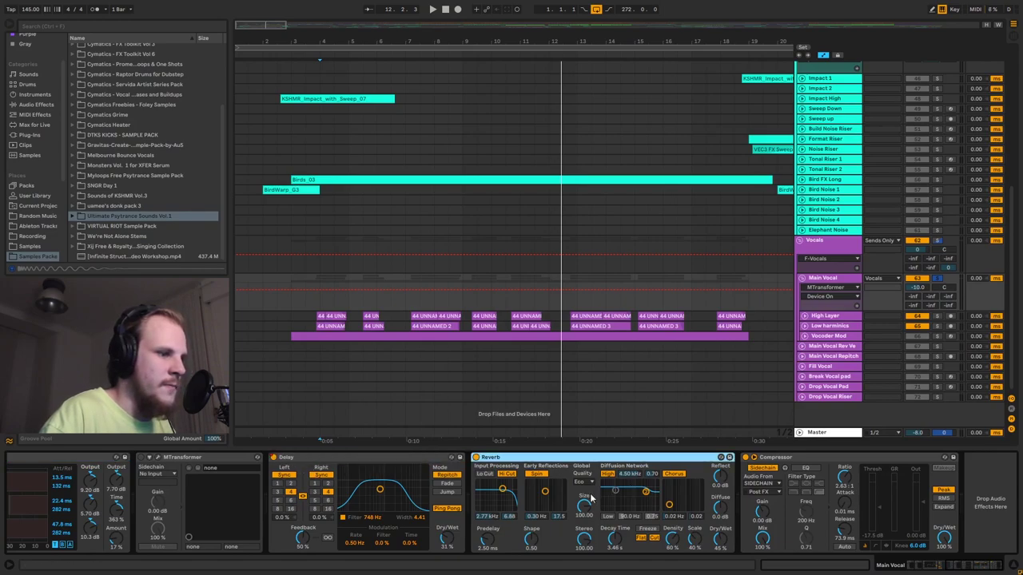
click(795, 469)
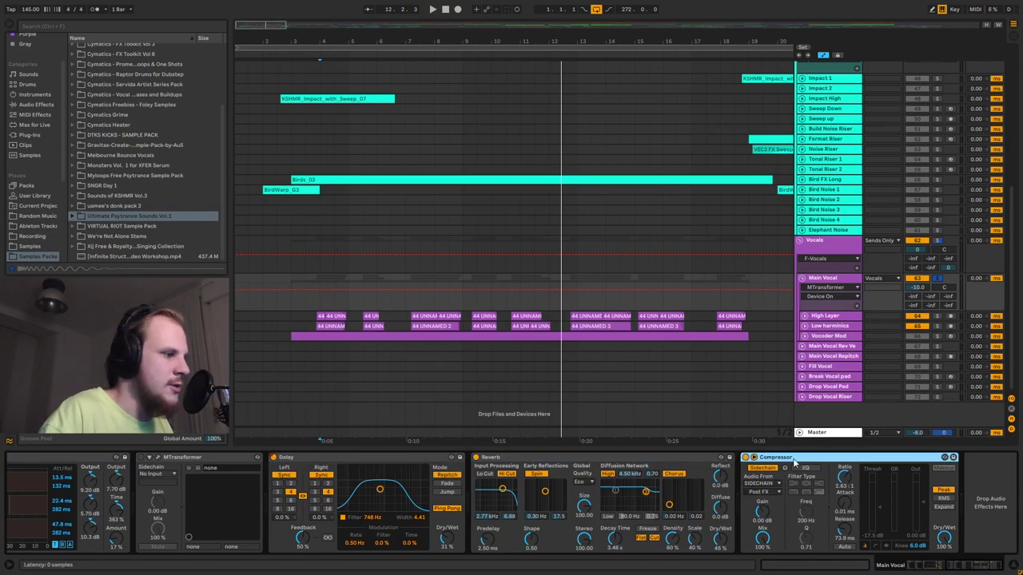
click(368, 458)
Step: Show the Delay's Device On automation on the Main Vocal group, and unfold the High Layer track beneath it
click(838, 291)
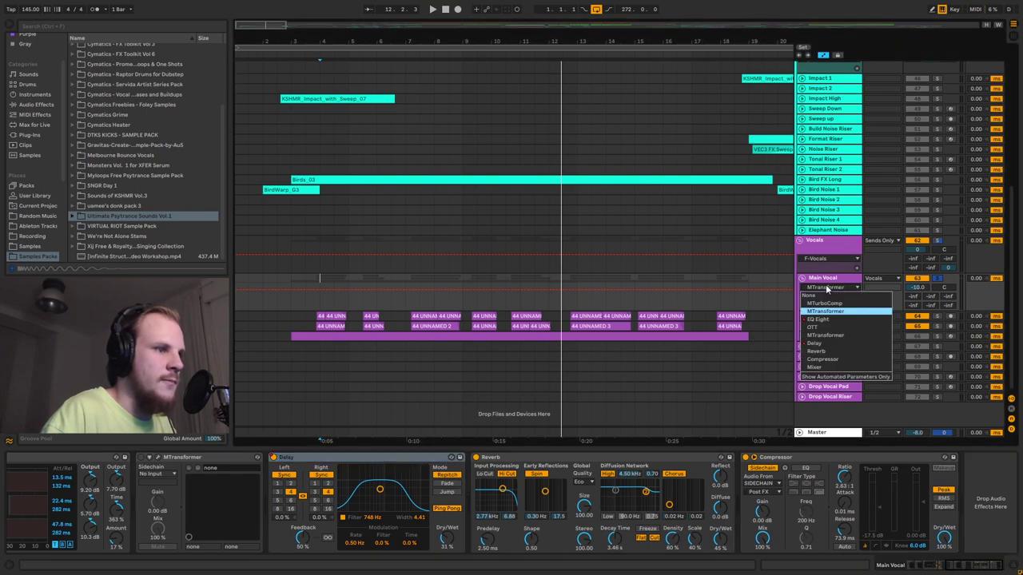
click(827, 339)
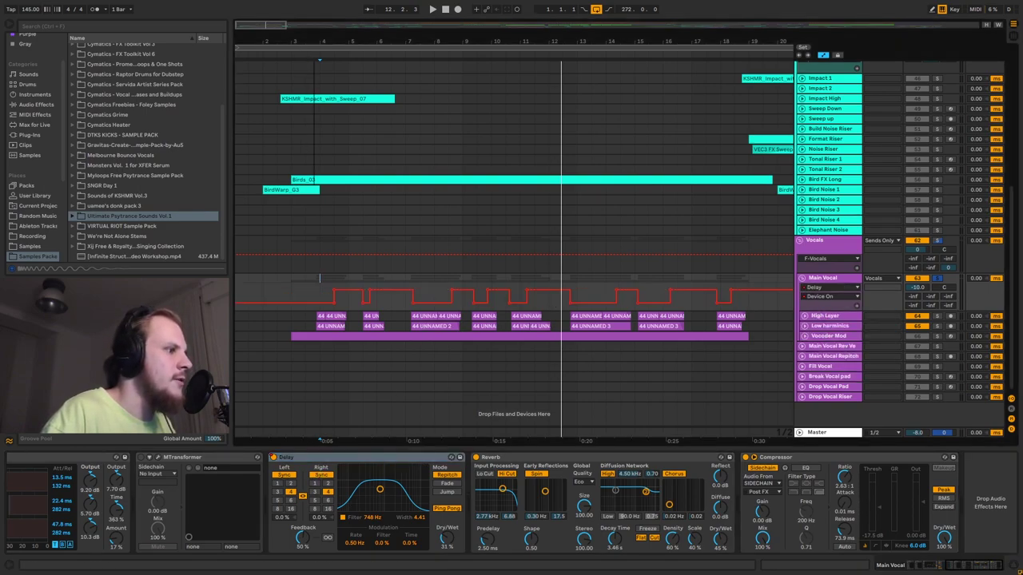
key(plus)
key(plus)
click(804, 315)
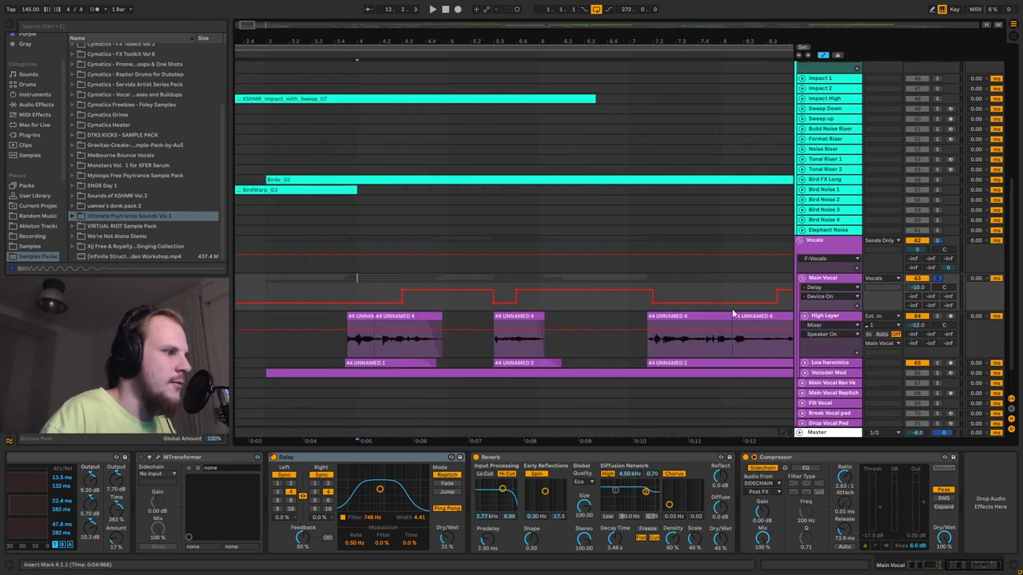
key(plus)
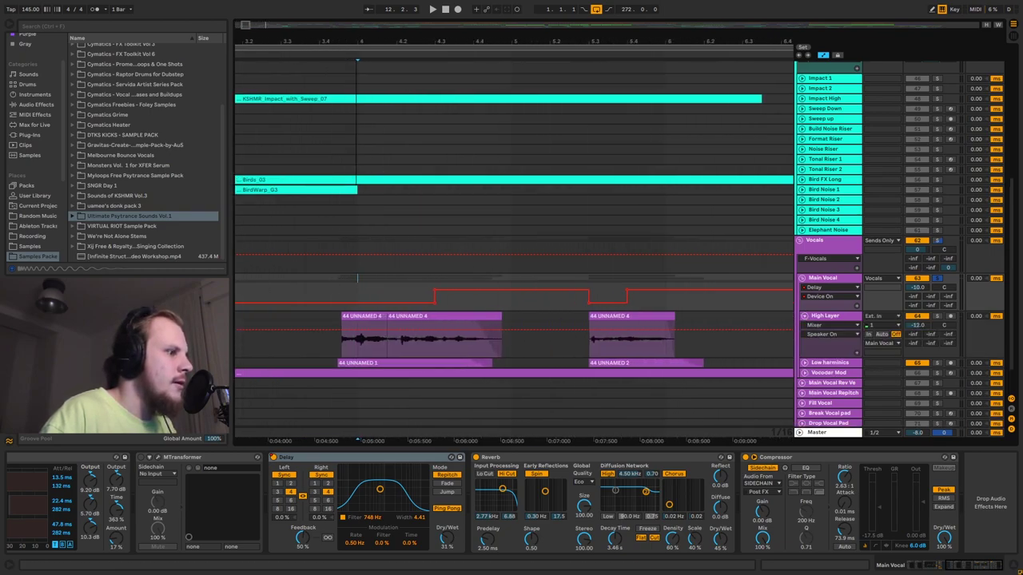
Step: Highlight the Delay automation's first on stretch from 4.3.1 to 5.3.1, and the off stretch from 5.3.1 to 5.4.1
drag(435, 281, 585, 284)
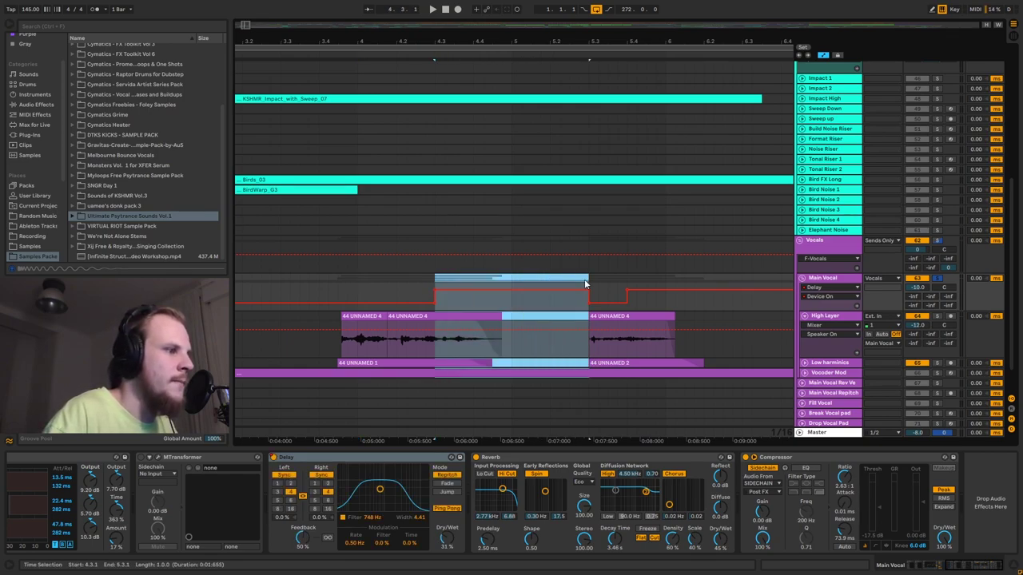
key(Delete)
drag(588, 281, 623, 282)
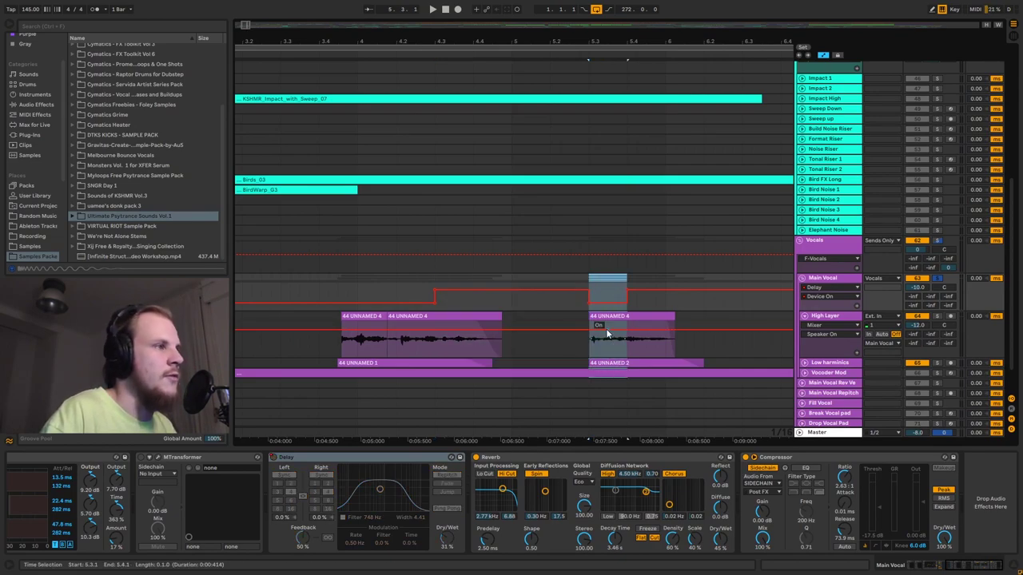
drag(598, 45, 569, 261)
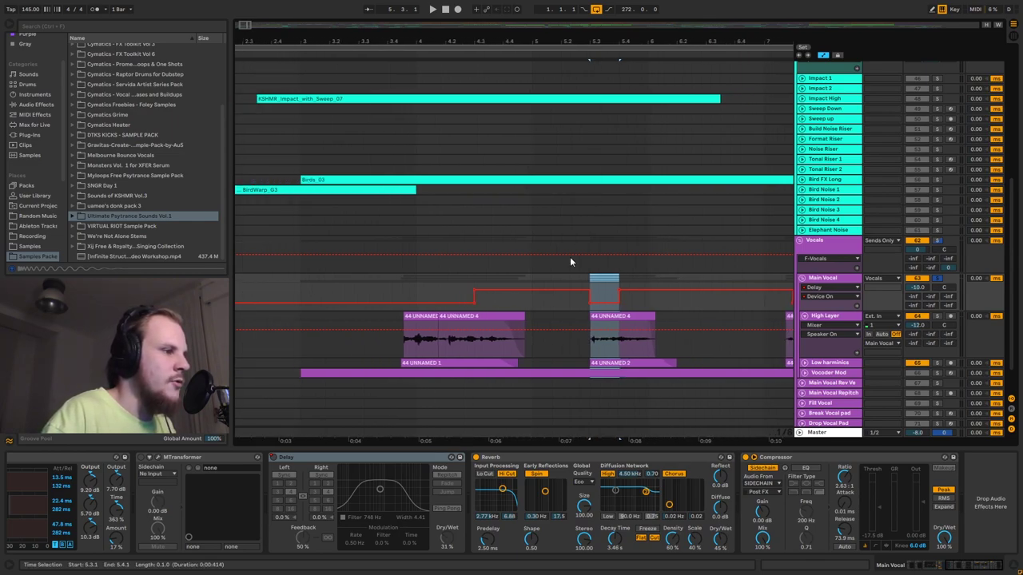
Step: Audition the Main Vocal group from 4.3.1, where the Delay is switched on
click(481, 284)
key(space)
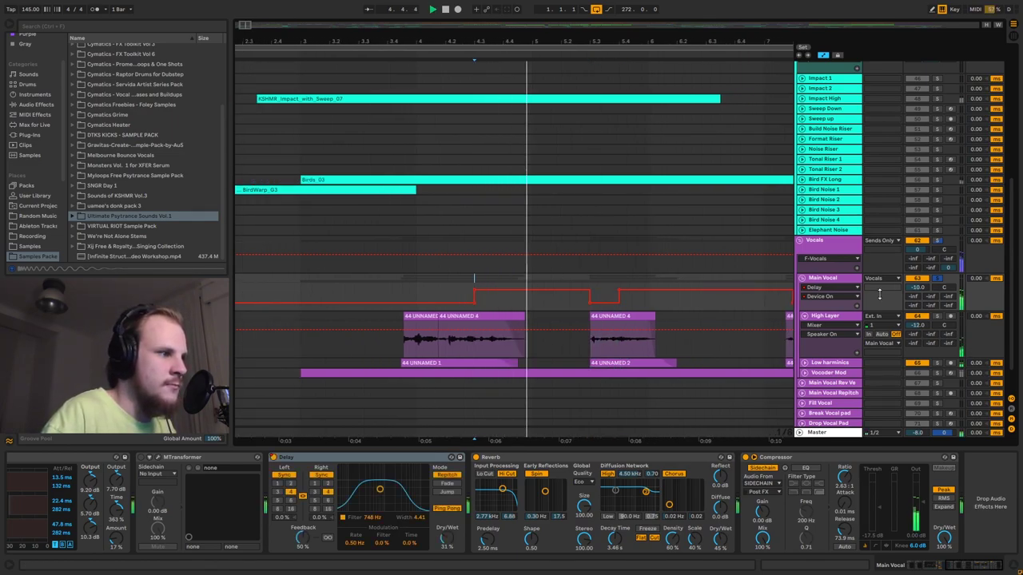
key(space)
Step: Mark the High Layer's first vocal phrase and the point at 4.3.1 where the delay starts, and fold the track
drag(472, 344, 516, 344)
click(406, 350)
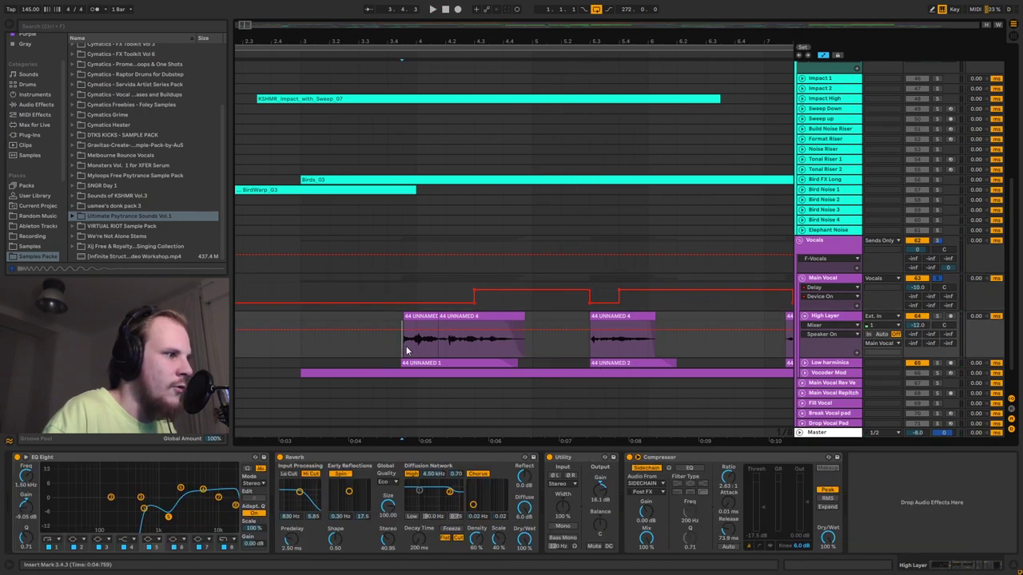
drag(406, 350, 490, 350)
click(473, 350)
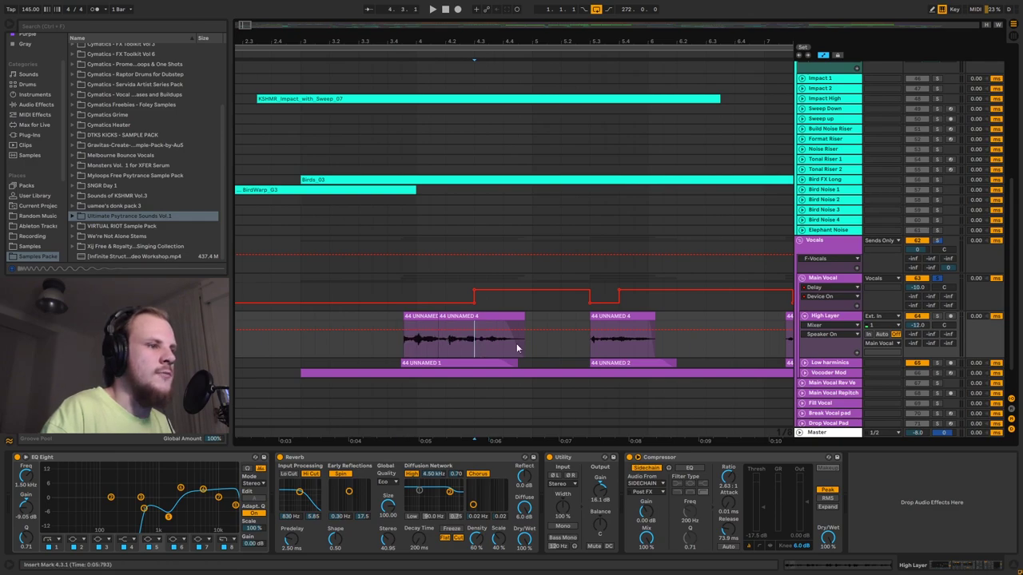
click(804, 317)
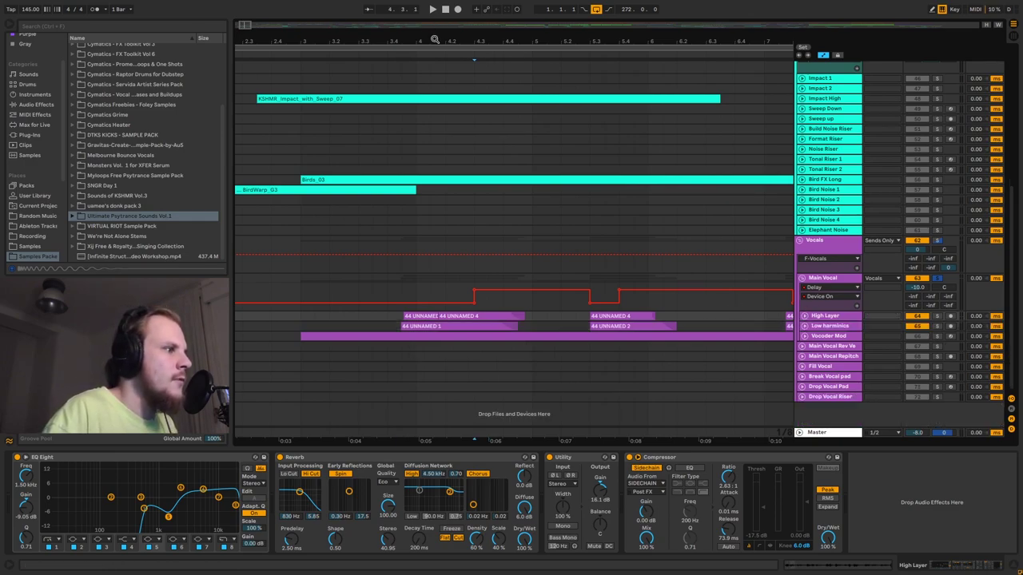
Step: Fold the Main Vocal group and turn off its solo
key(minus)
key(minus)
click(802, 278)
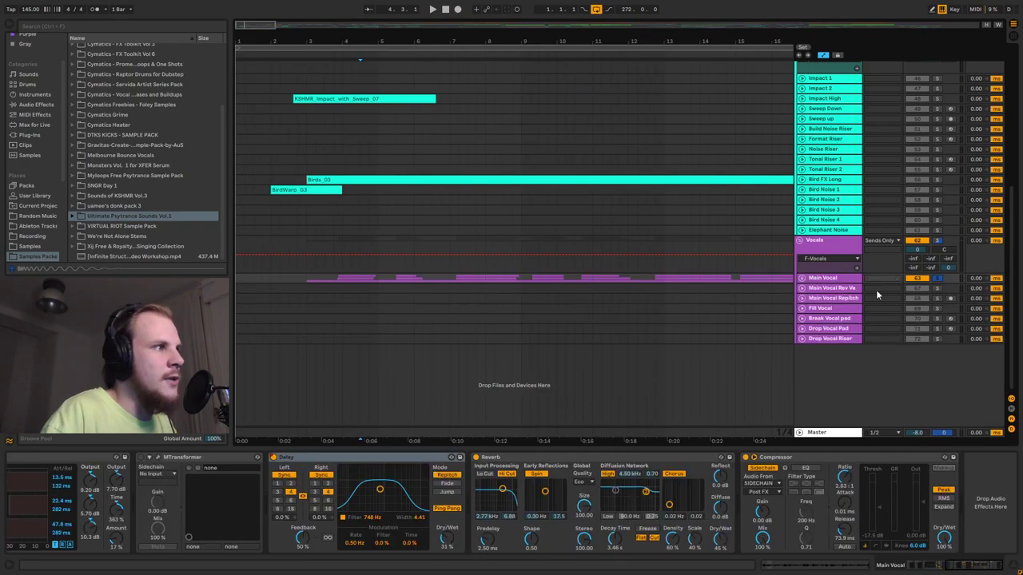
key(minus)
key(minus)
scroll(333, 370, up, 2)
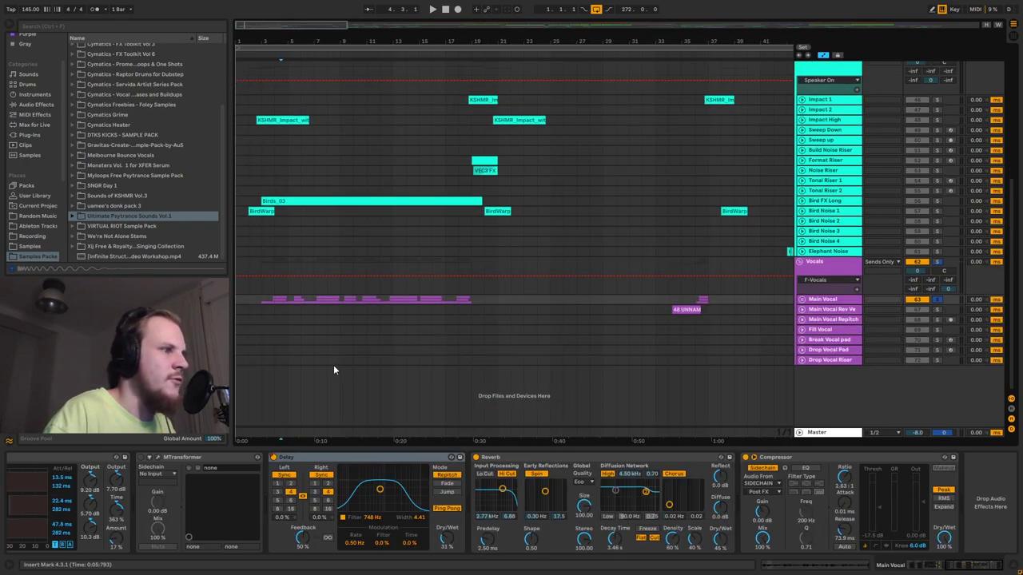
click(936, 342)
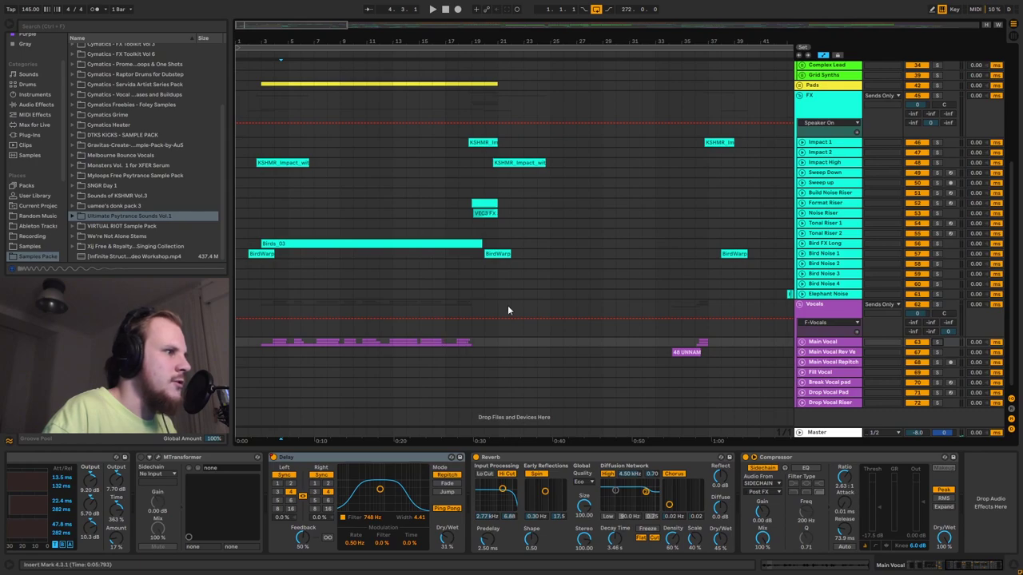
Step: Unfold the Main Lead track in the Leads group and show its device chain
scroll(400, 254, up, 3)
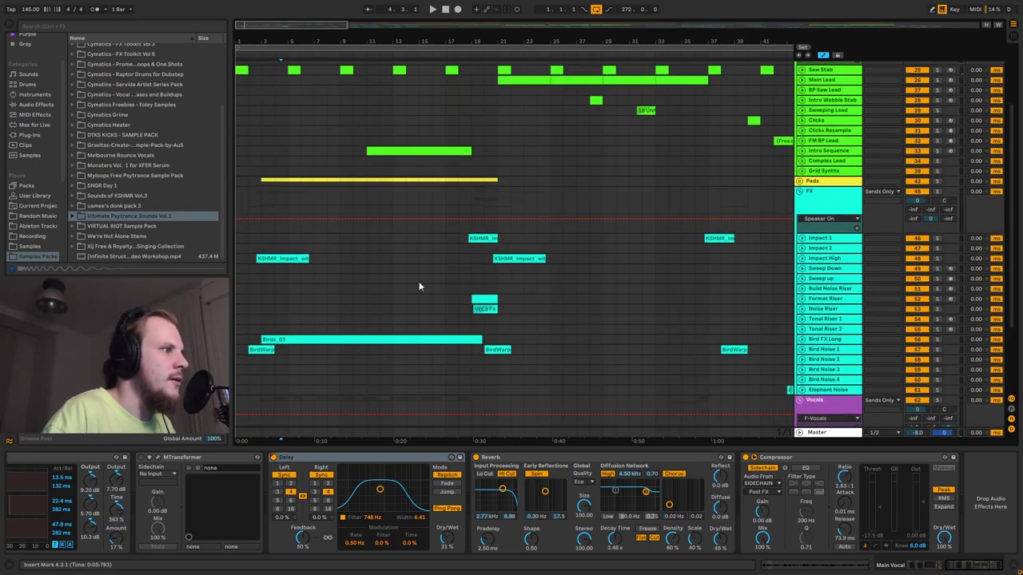
scroll(374, 174, up, 3)
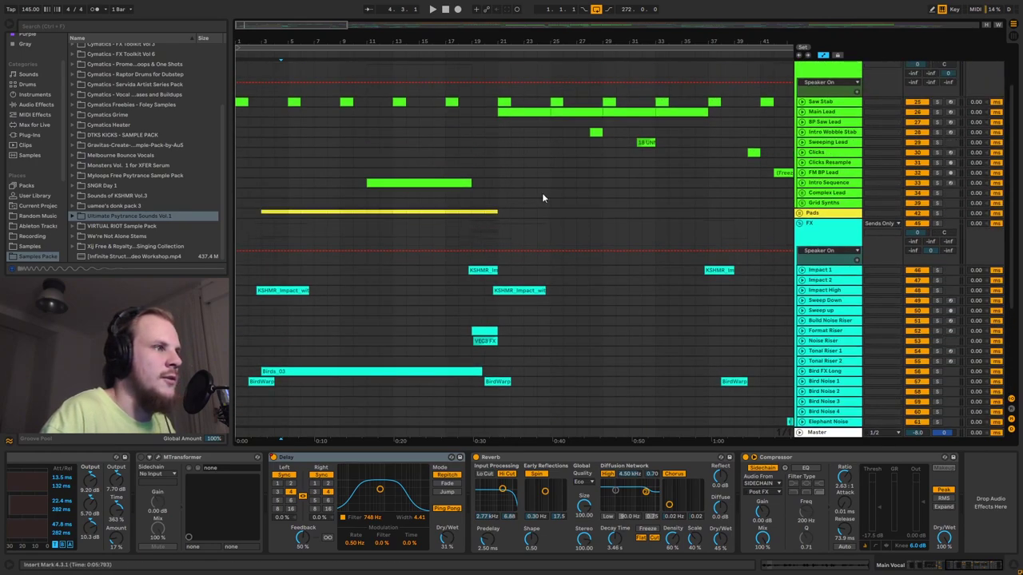
scroll(560, 244, up, 1)
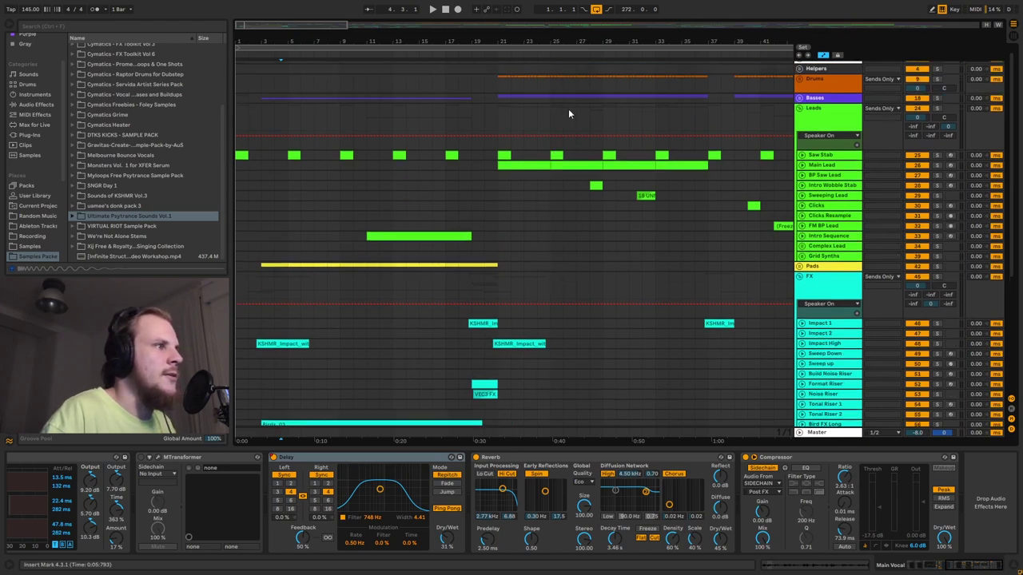
key(minus)
key(minus)
key(minus)
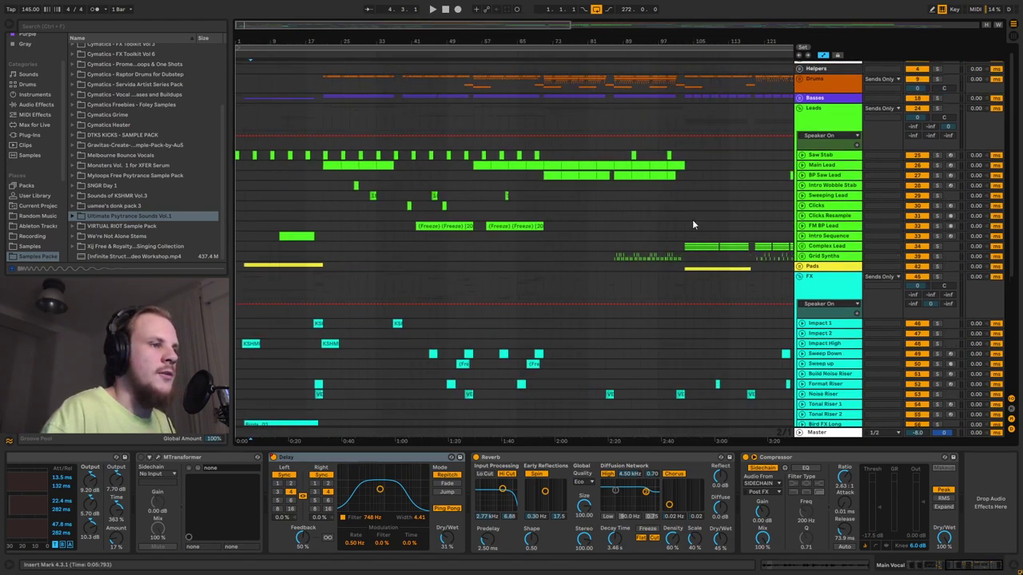
click(802, 165)
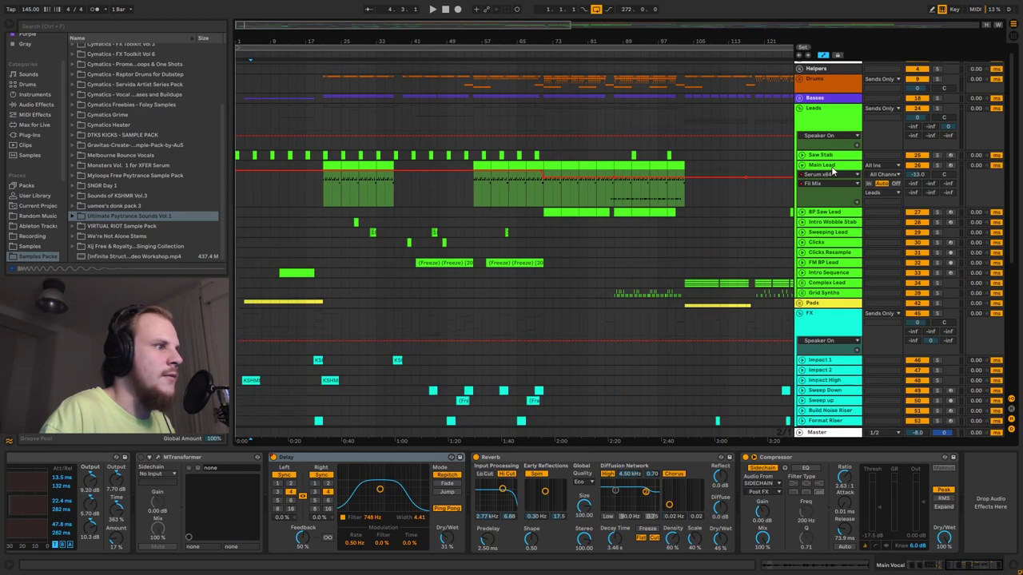
click(831, 167)
Step: Audition the soloed Main Lead from 85.1.1 with its effects bypassed
click(597, 198)
drag(623, 33, 620, 128)
click(534, 195)
key(space)
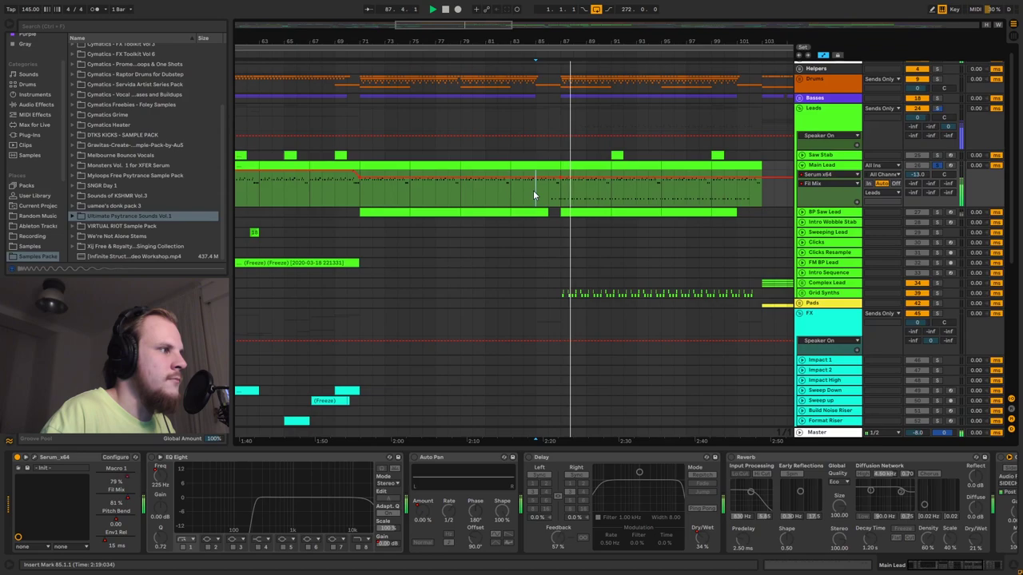
Step: Switch on the Main Lead's EQ Eight, Auto Pan, Delay, Reverb and Compressor
click(152, 457)
click(414, 457)
click(528, 457)
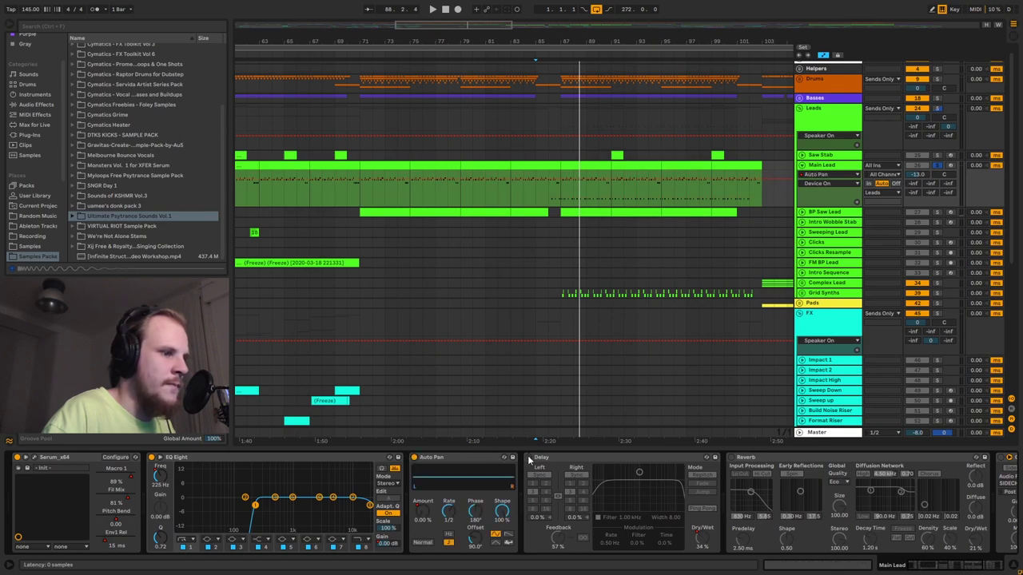
click(731, 457)
click(1005, 458)
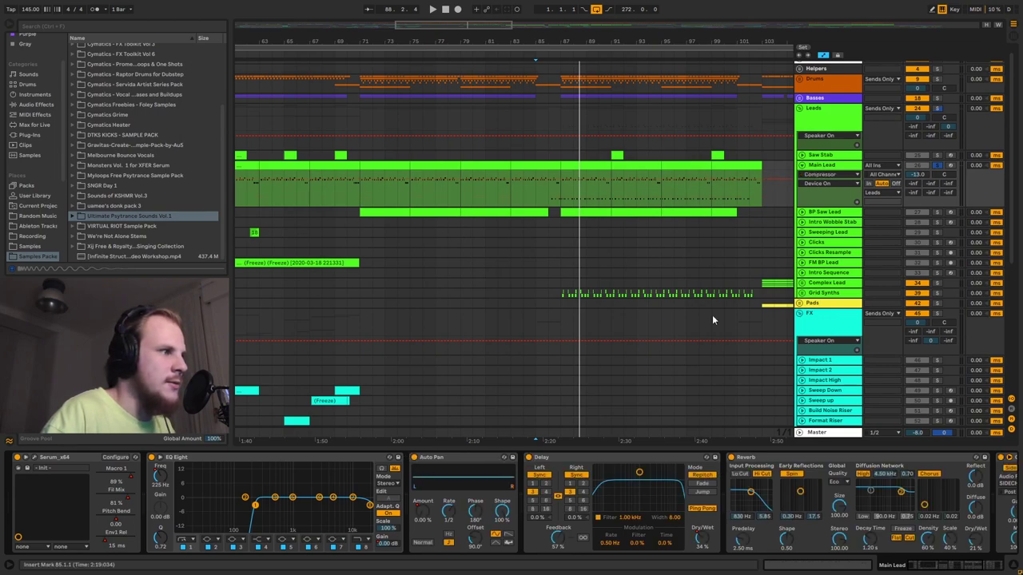
Step: Audition the Main Lead from 85.1.1 with its effects on, and select the EQ Eight
click(538, 202)
key(space)
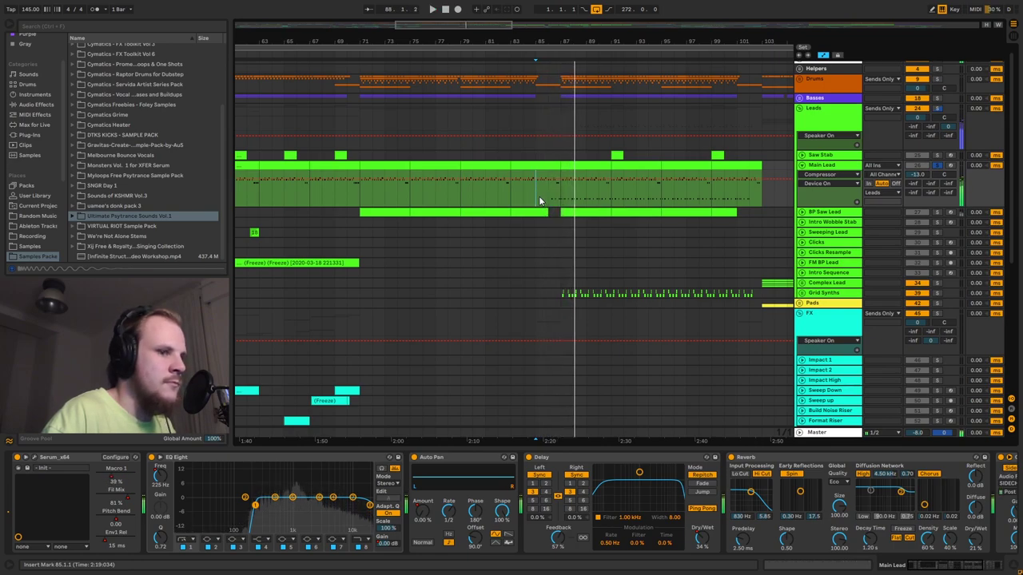
click(279, 463)
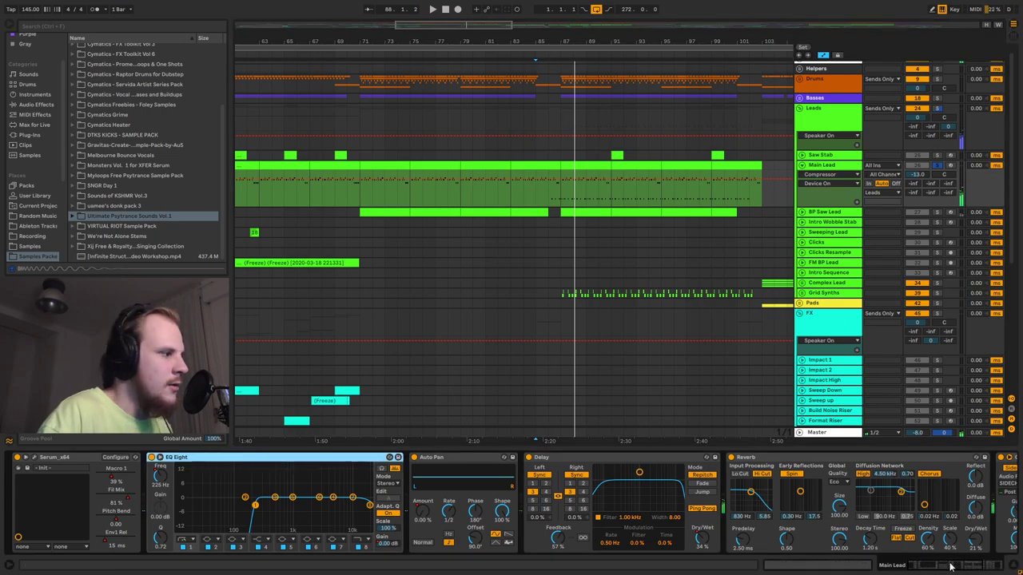
Step: Inspect the Main Lead's Serum oscillator and FX pages, and close the plug-in window
click(34, 458)
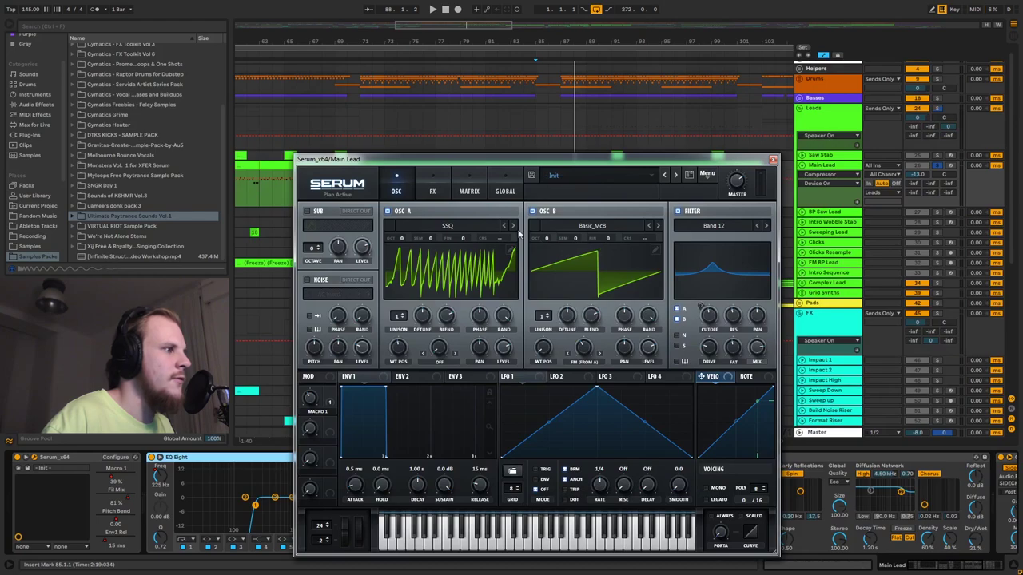
click(431, 190)
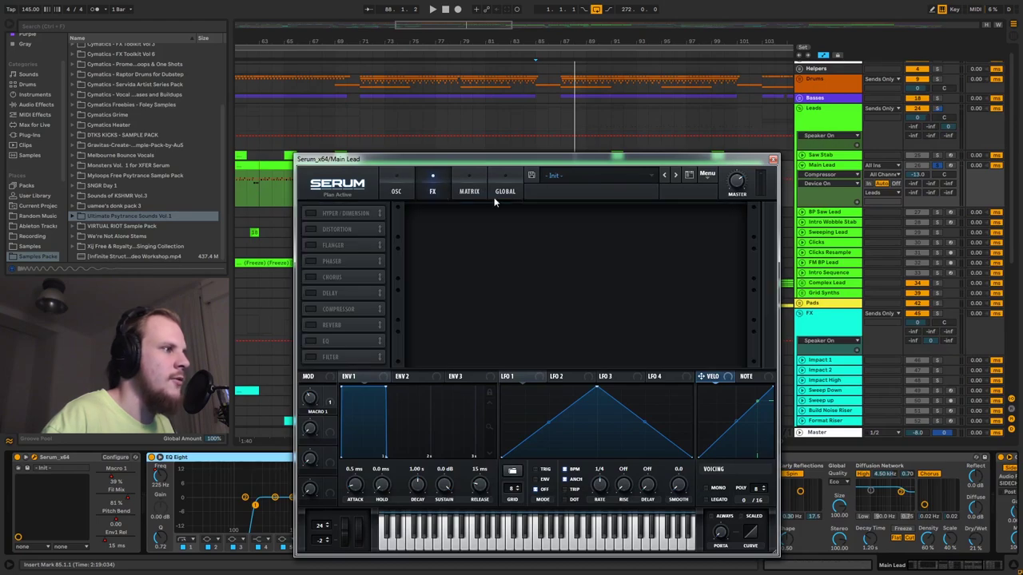
click(397, 190)
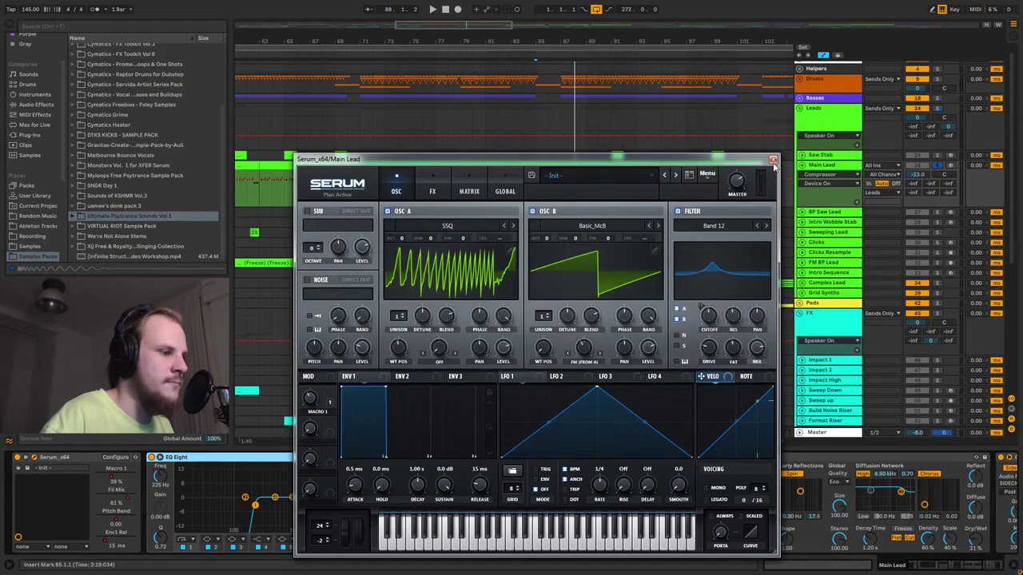
click(773, 161)
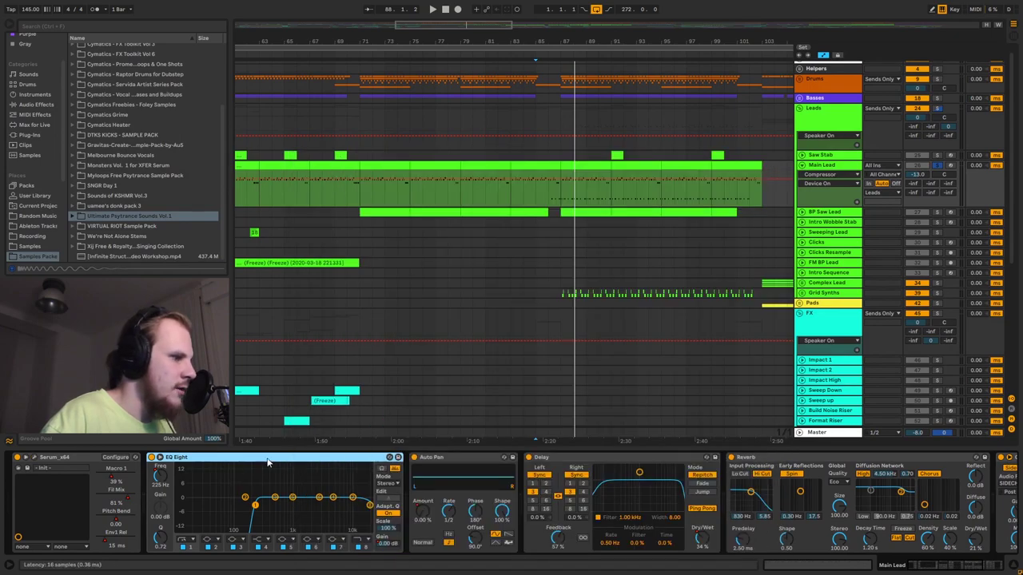
Step: Point out the Auto Pan, Delay and Reverb in the Main Lead's effect chain
click(444, 457)
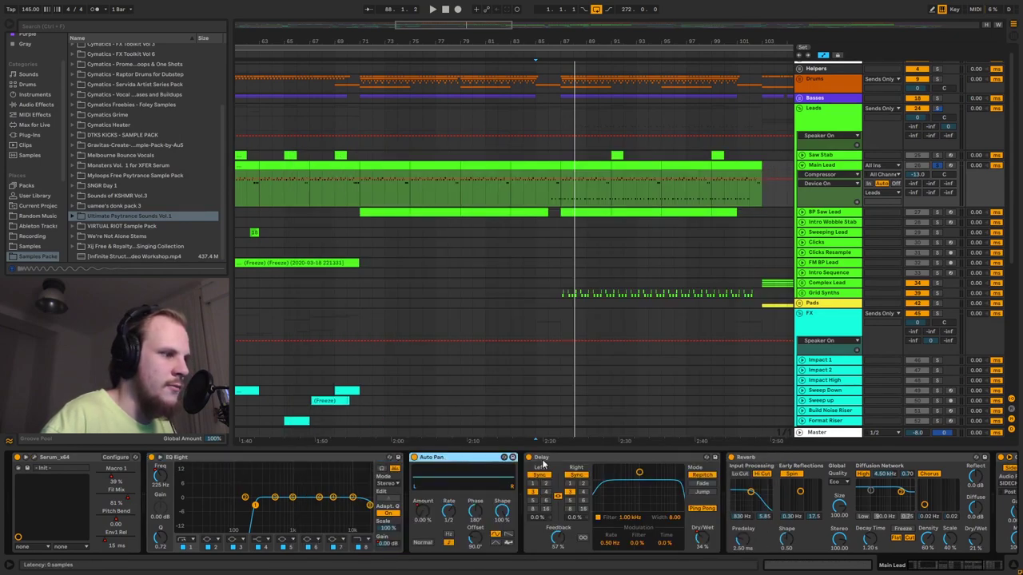
click(637, 466)
click(807, 454)
drag(947, 566, 878, 564)
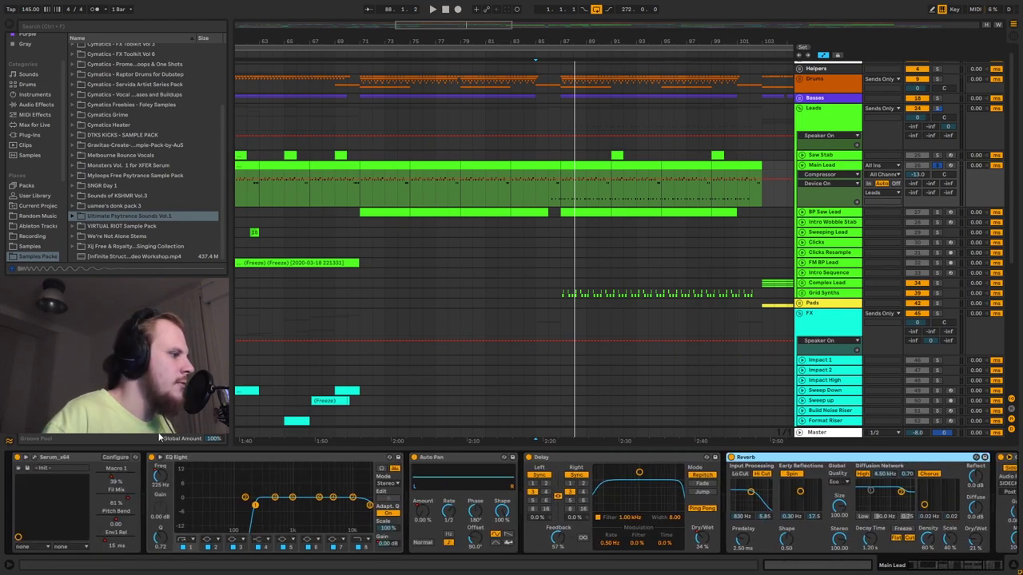
Step: Reopen the Main Lead's Serum window, bring the earlier bars of the lead into view, and close the plug-in
click(76, 454)
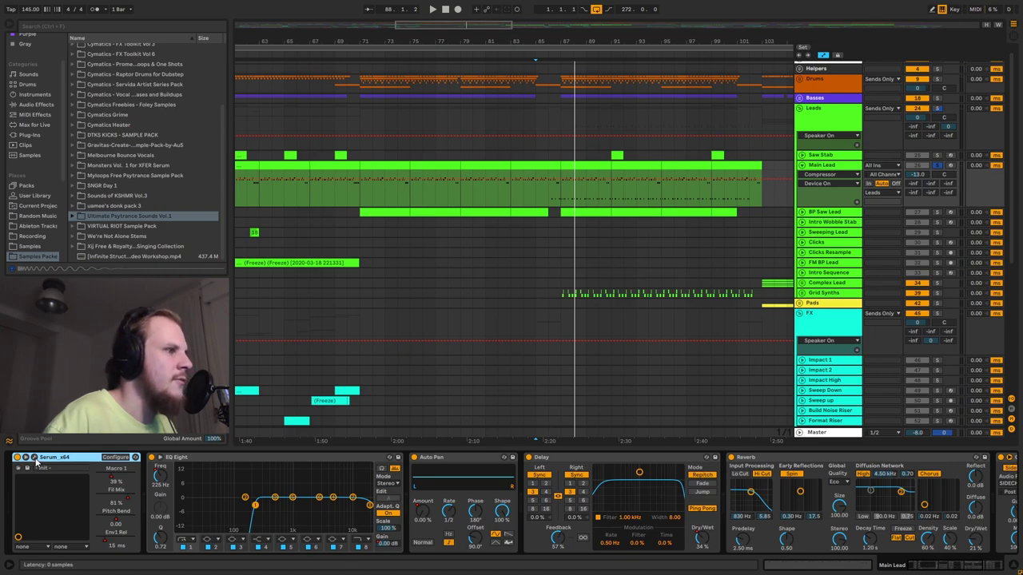
key(ctrl+alt+p)
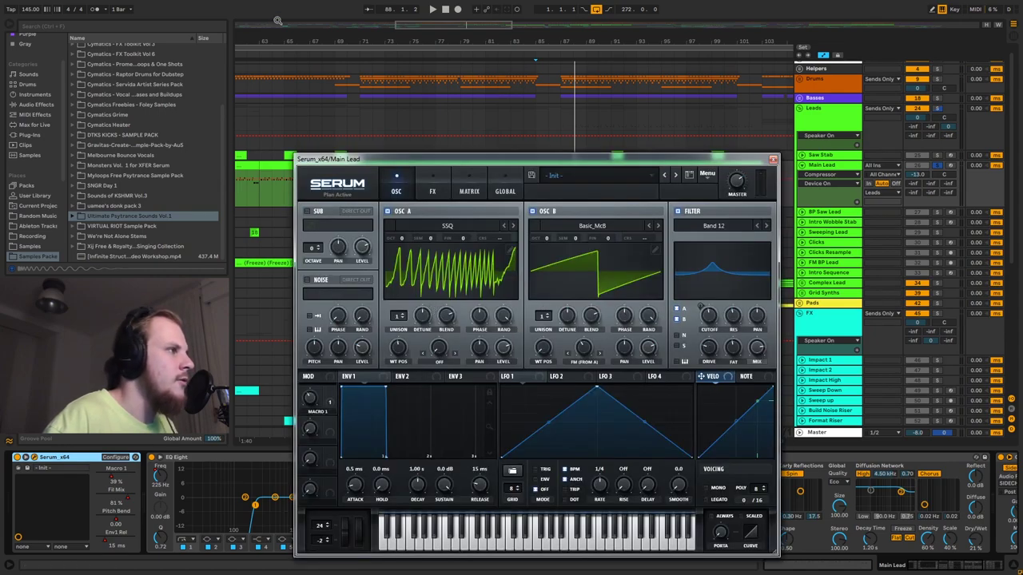
drag(304, 39, 432, 28)
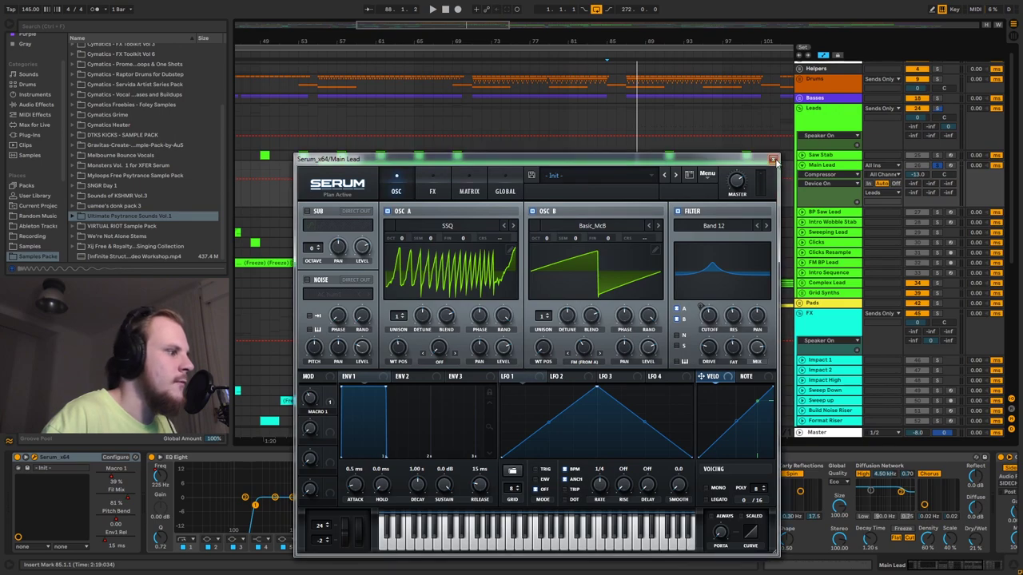
key(ctrl+alt+p)
Step: Show Serum's Fil Mix automation on the Main Lead from 55.1.1, and audition the lead from 67.1.1
click(319, 195)
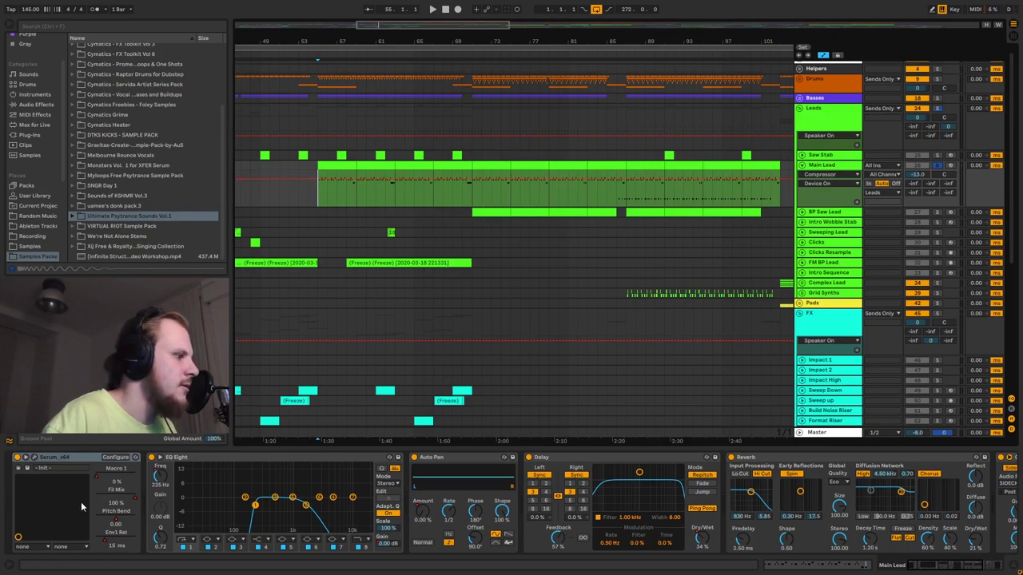
click(133, 500)
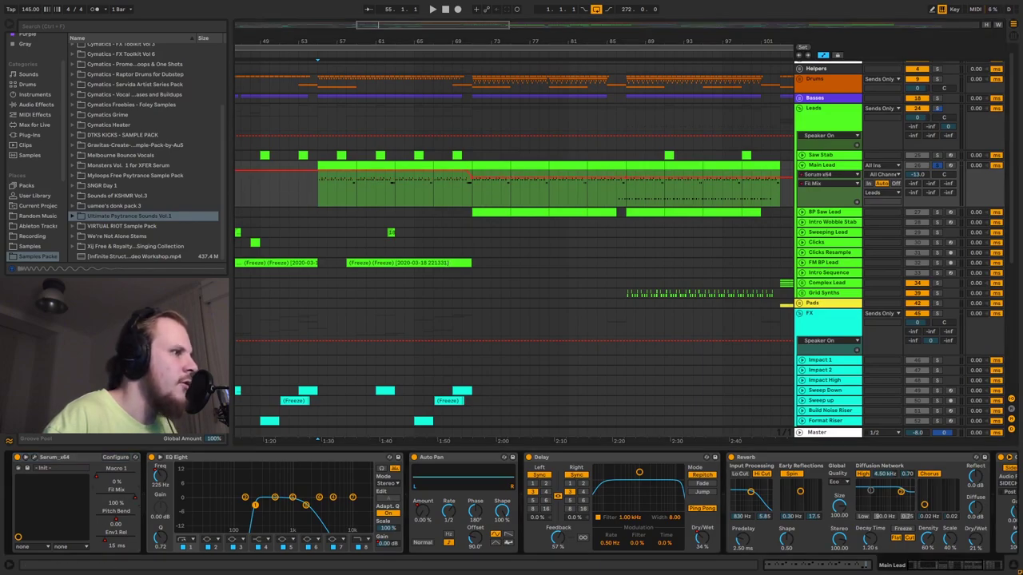
click(431, 187)
key(space)
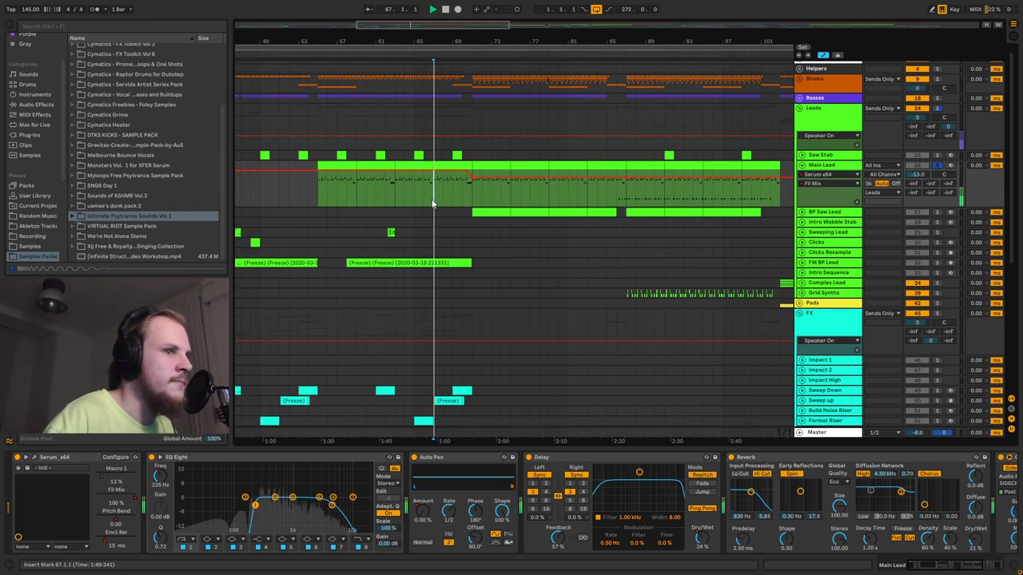
key(space)
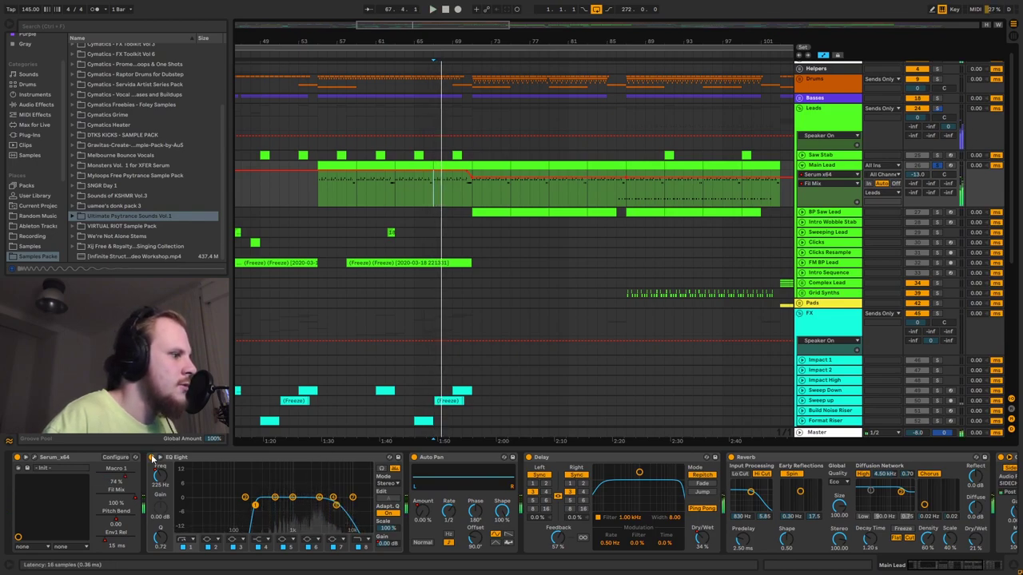
Step: Bypass the EQ Eight, audition the Main Lead from 64.1.1, and check the sound's Serum oscillator settings
click(152, 457)
click(411, 187)
key(space)
key(space)
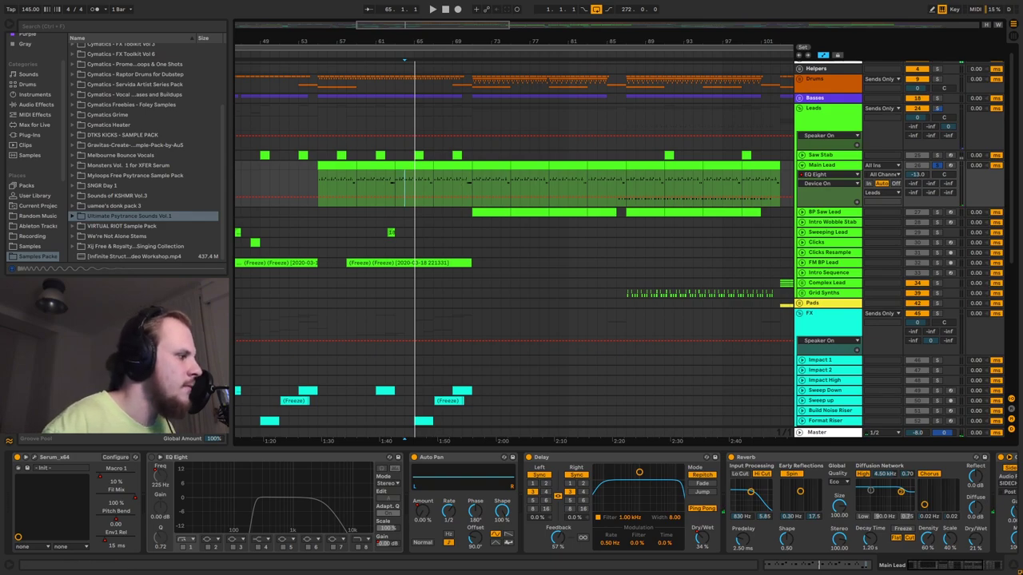
key(ctrl+alt+p)
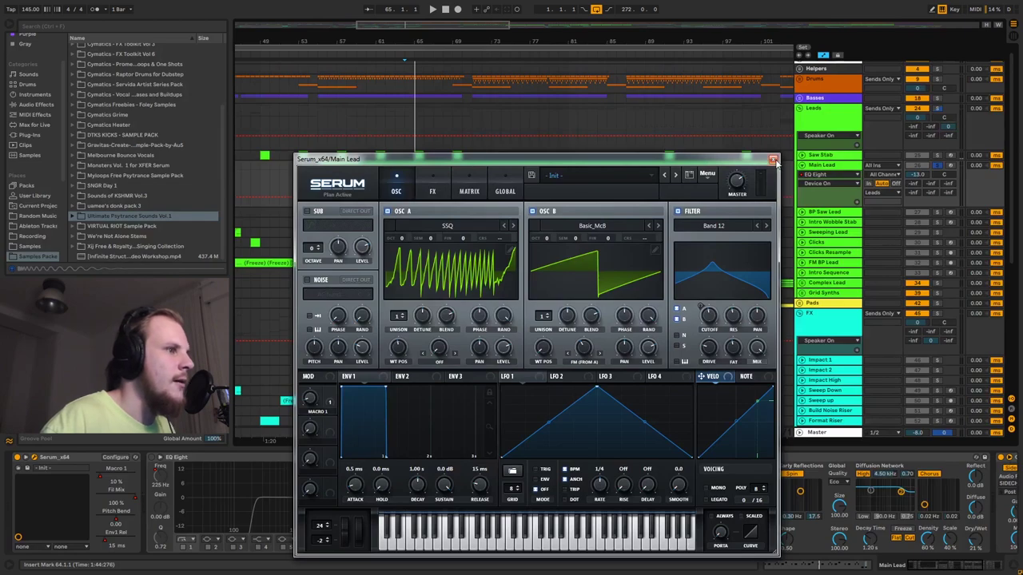
click(773, 159)
Step: Audition the Main Lead from 70.1.1 without the EQ Eight, and switch the EQ back on
click(460, 183)
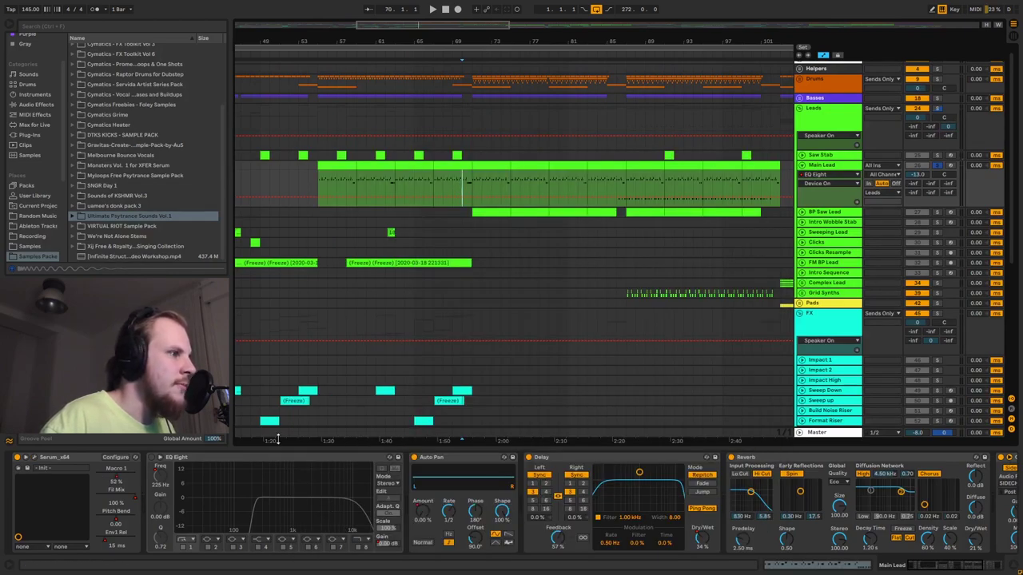
key(space)
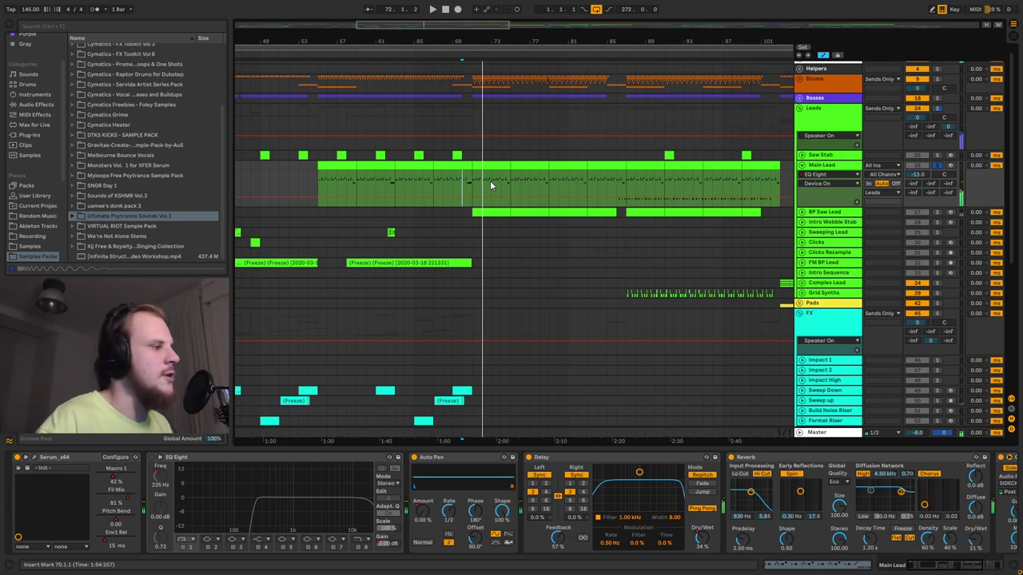
click(153, 458)
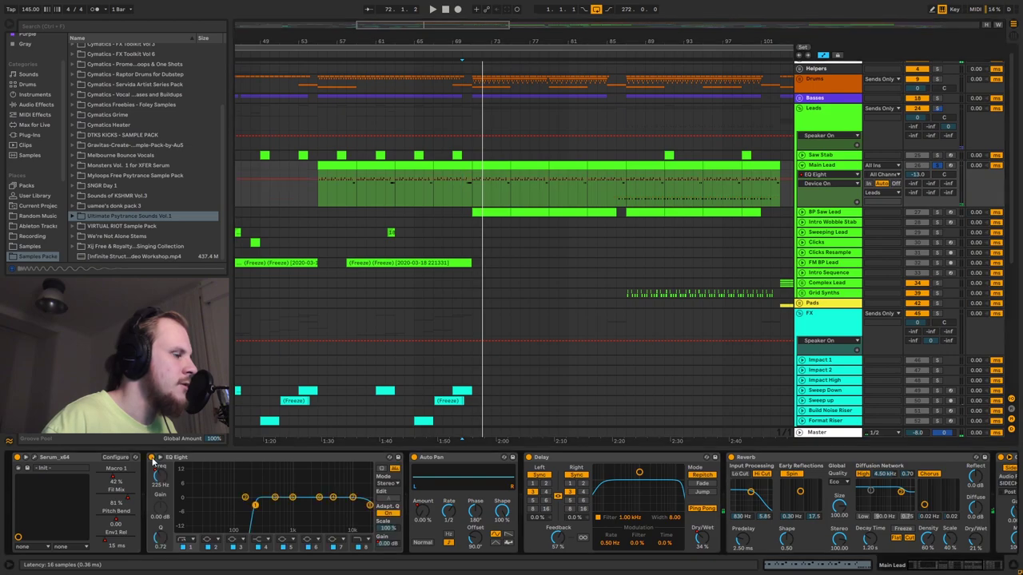
Step: Mark 71.1.1 and look over the tracks inside the Drums group
click(471, 193)
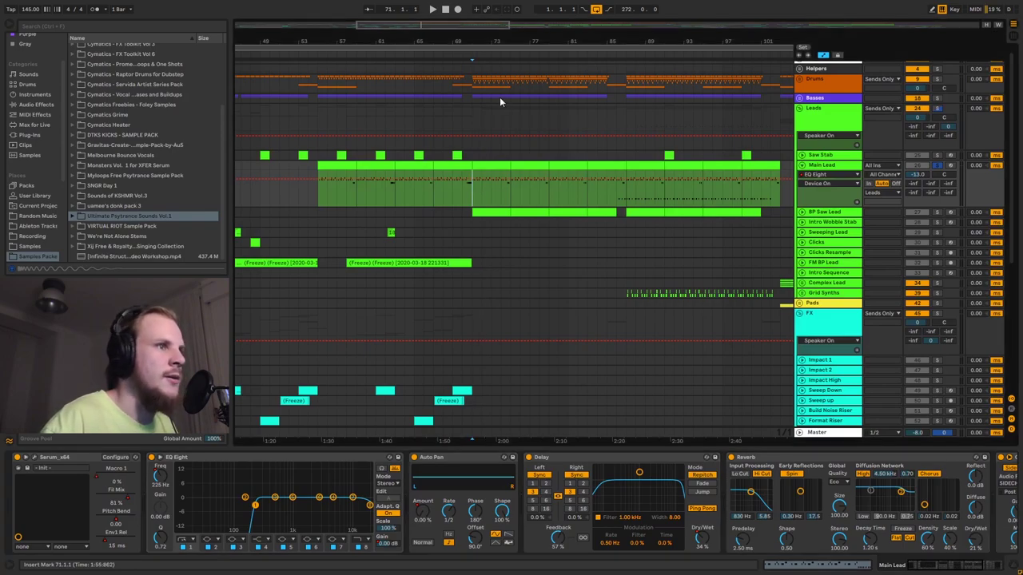
click(801, 79)
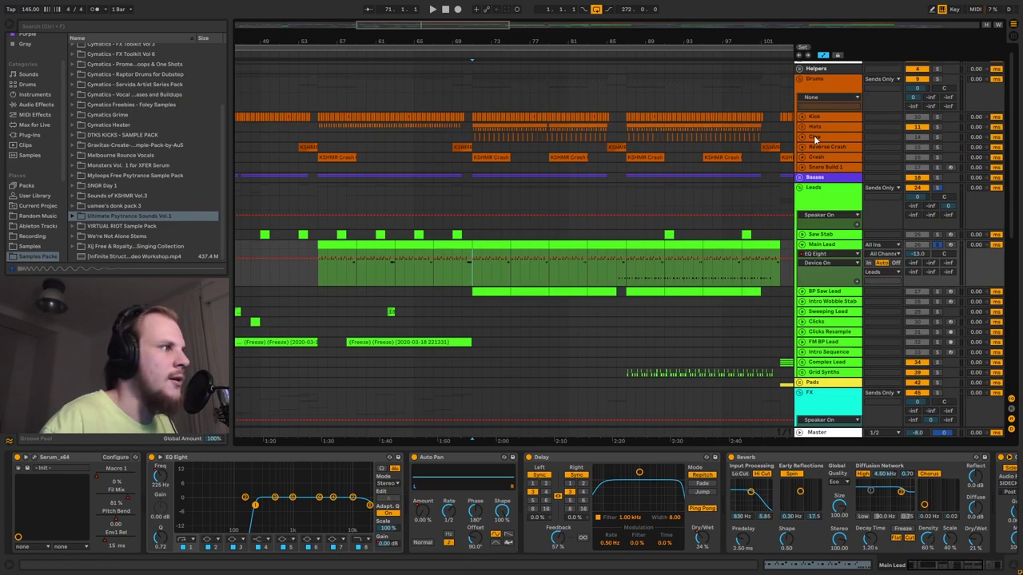
click(801, 79)
click(801, 165)
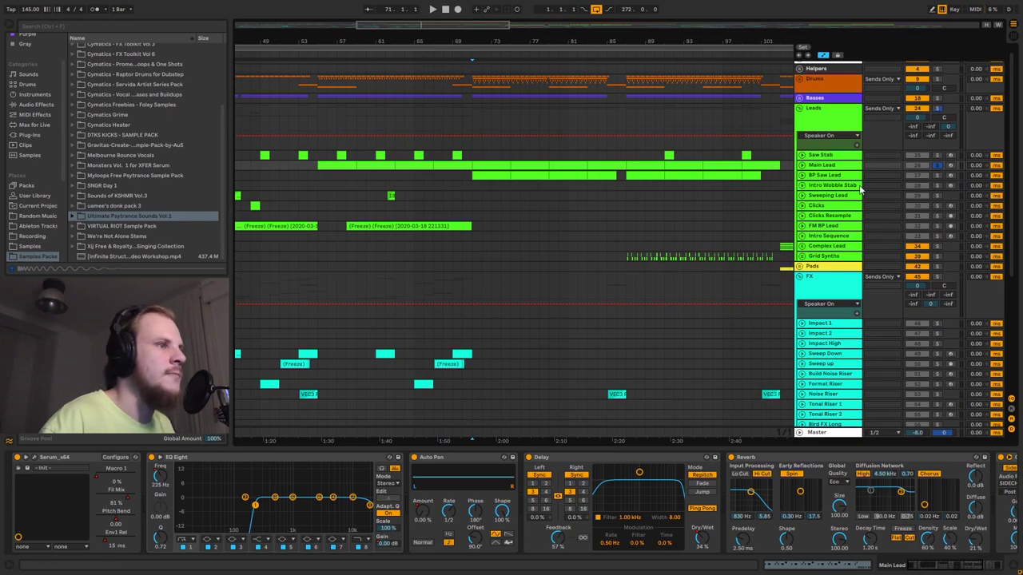
click(812, 176)
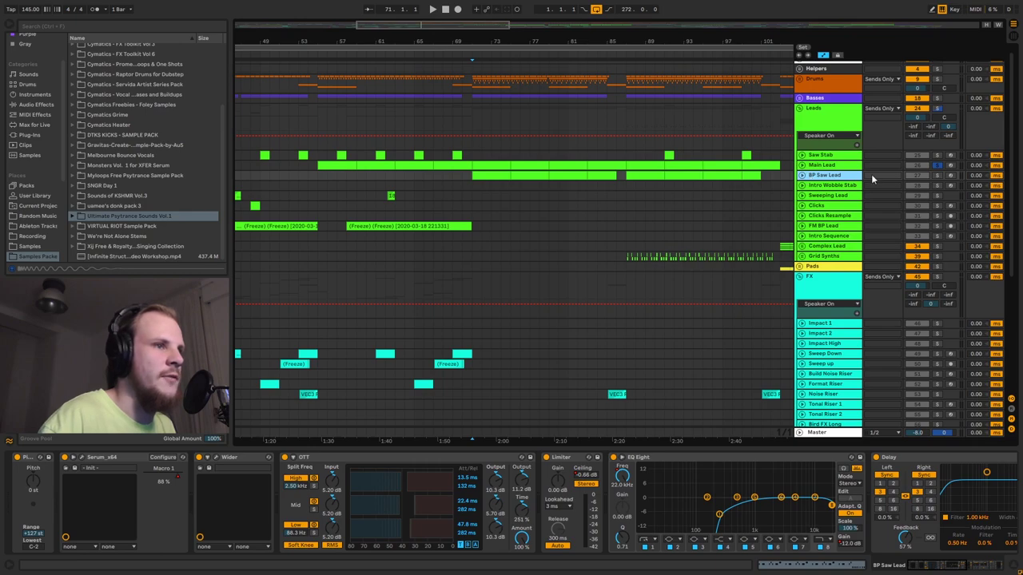
Step: Solo the BP Saw Lead and audition its first clip from 71.1.1
click(929, 179)
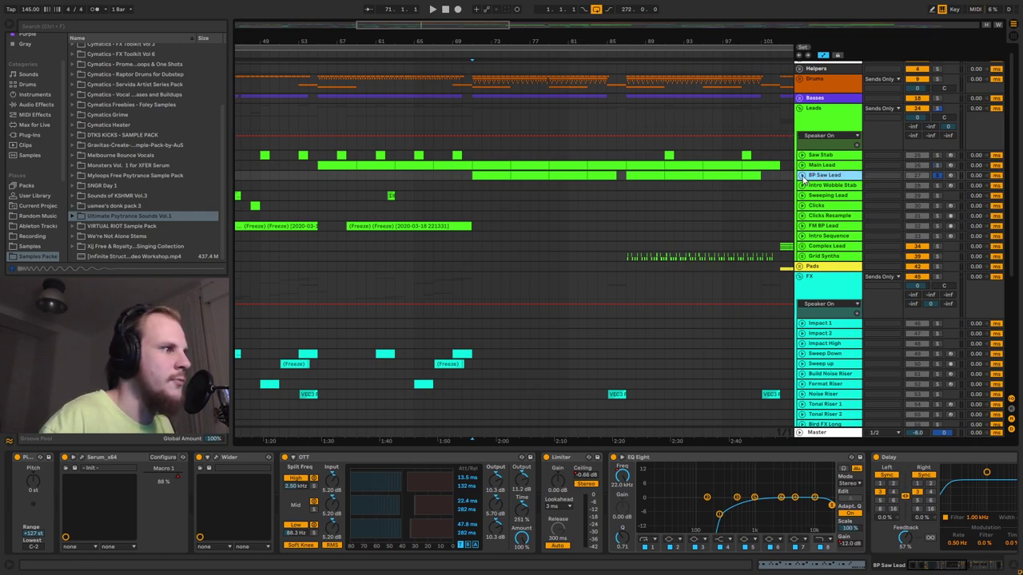
click(498, 175)
key(space)
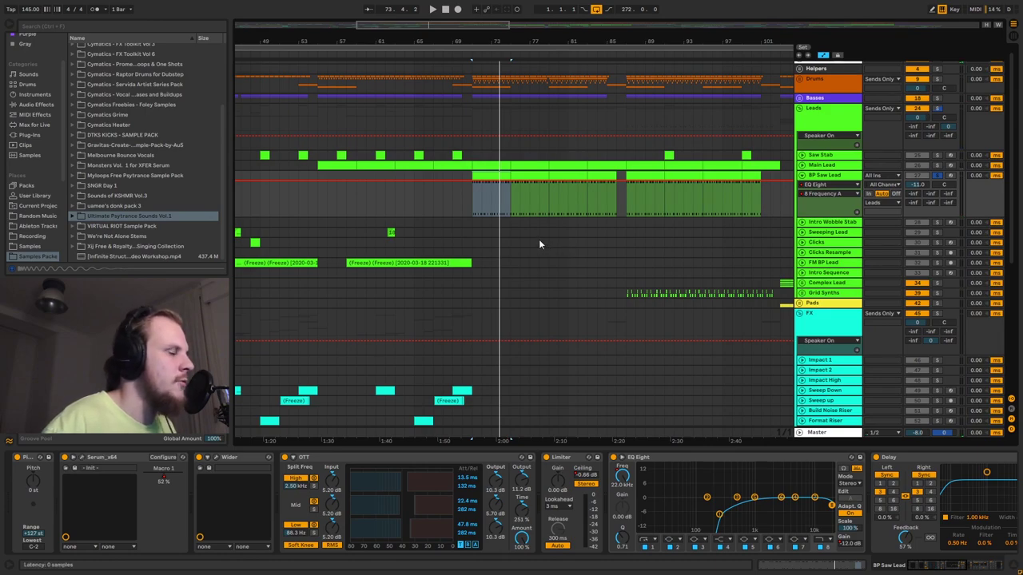
Step: Check the oscillator and effects settings in the BP Saw Lead's Serum, and close the synth window
key(ctrl+alt+p)
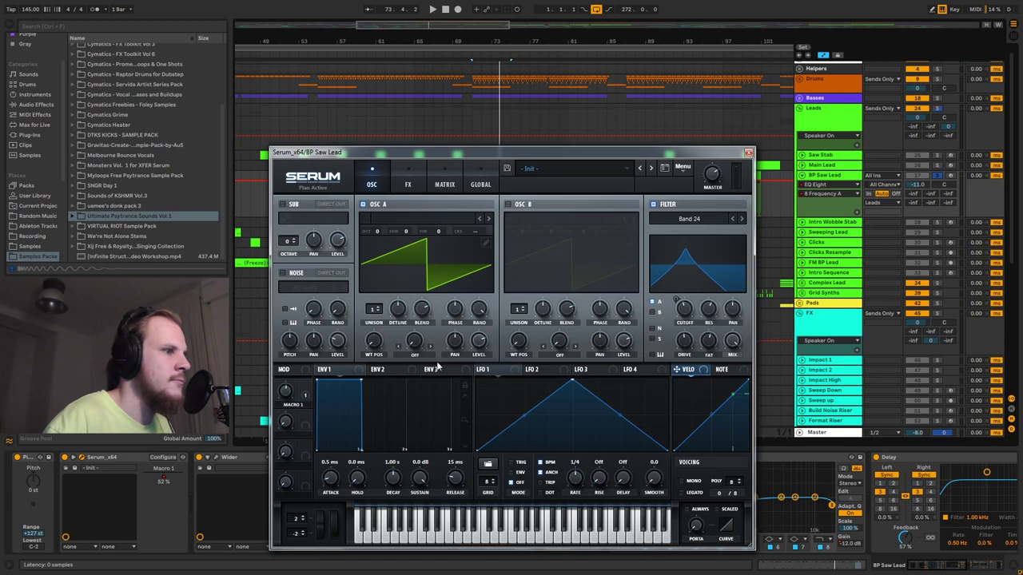
click(408, 185)
click(372, 185)
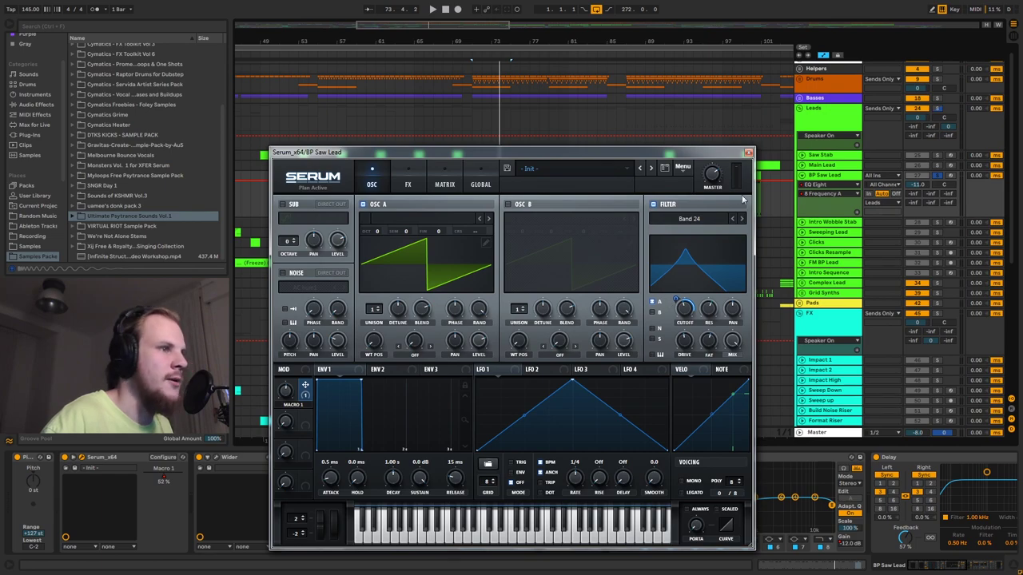
click(749, 153)
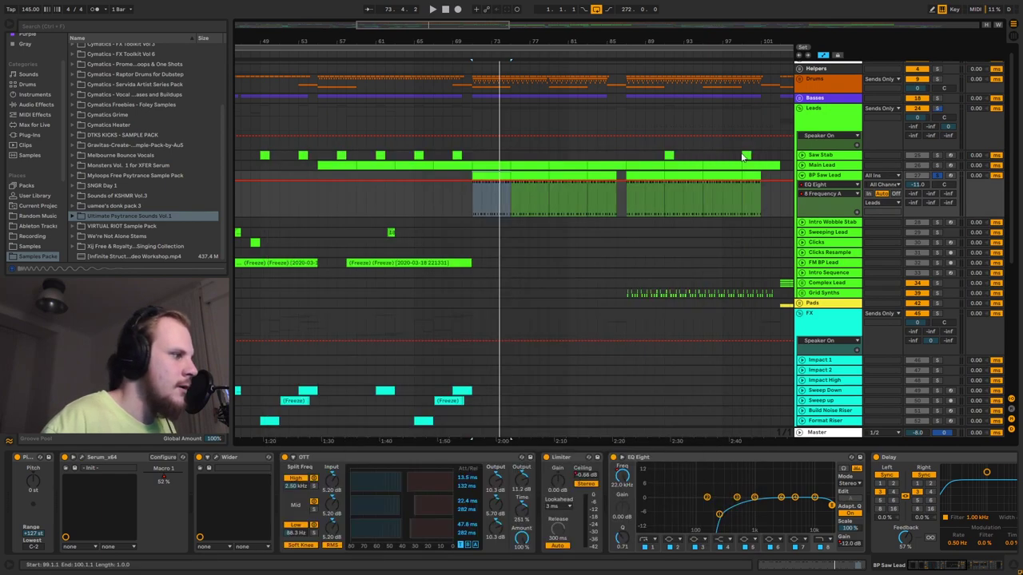
Step: Go through the BP Saw Lead's Wider, OTT and Limiter, and view the Limiter's Ceiling automation across the arrangement
click(243, 460)
click(370, 461)
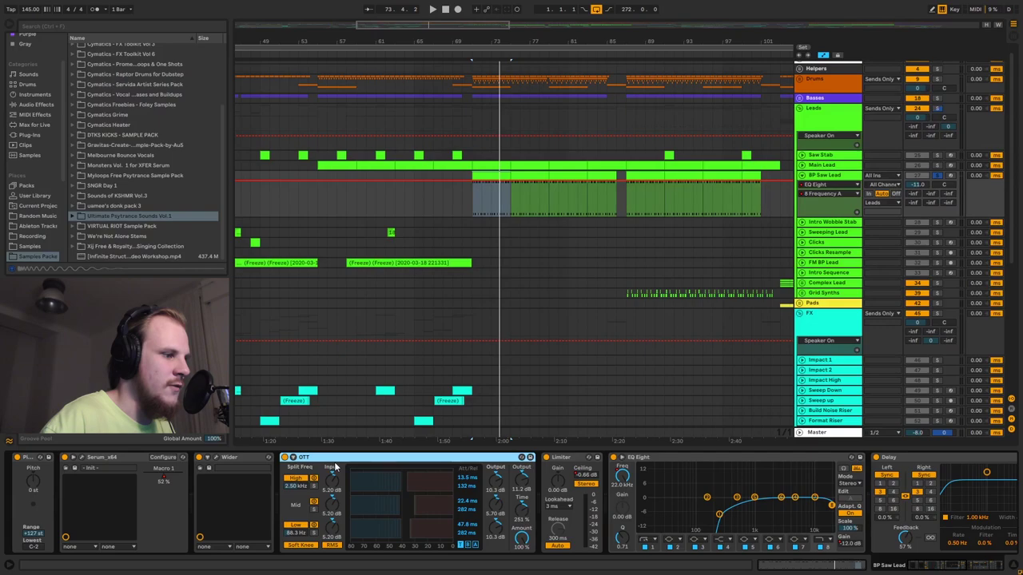
click(572, 470)
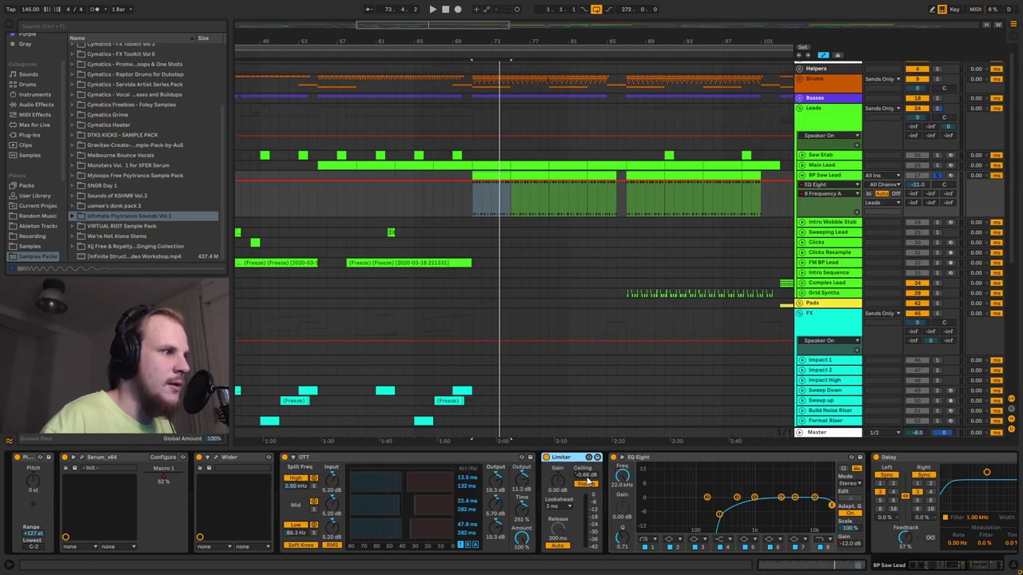
click(587, 475)
drag(525, 37, 446, 96)
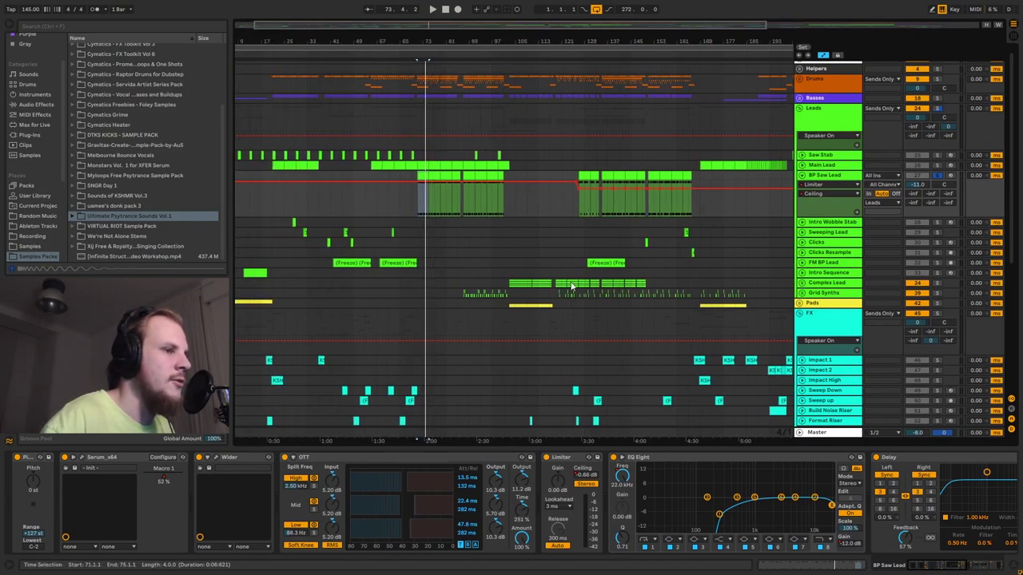
drag(421, 41, 503, 441)
Step: Look over the EQ Eight, Delay, Reverb and Compressor ending the BP Saw Lead's chain, and fold the track
drag(915, 566, 928, 567)
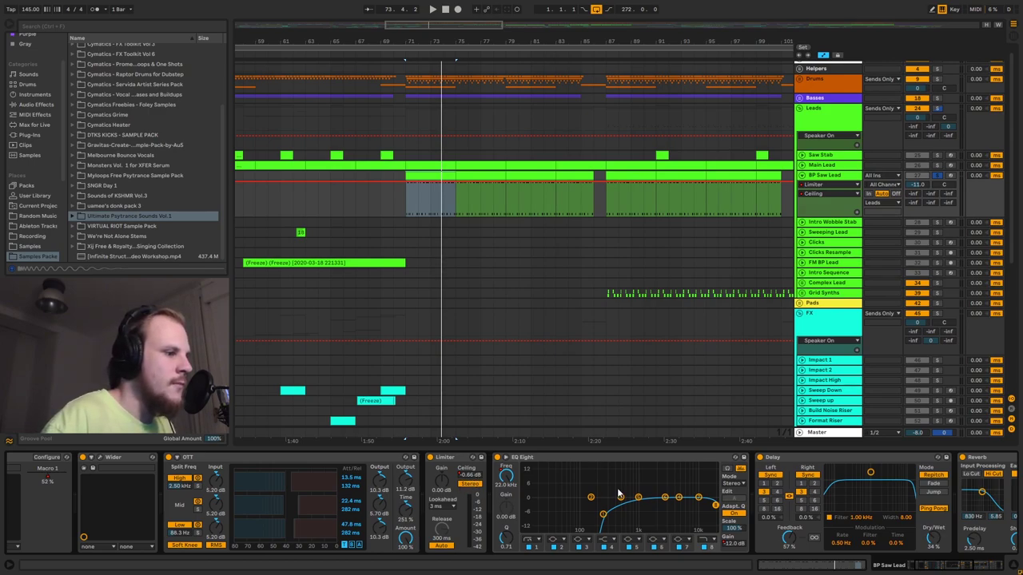
click(560, 458)
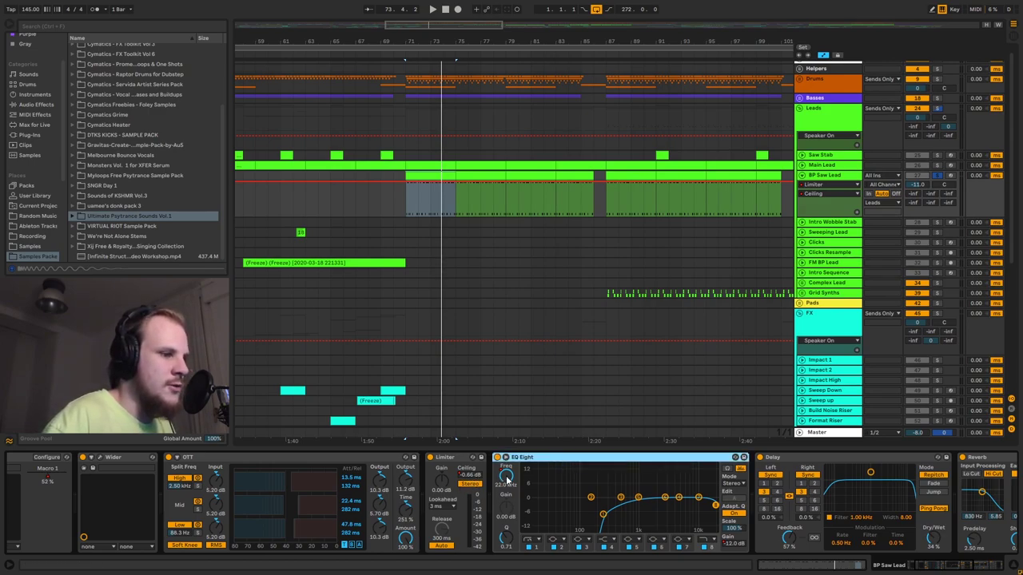
click(961, 570)
drag(962, 570, 981, 570)
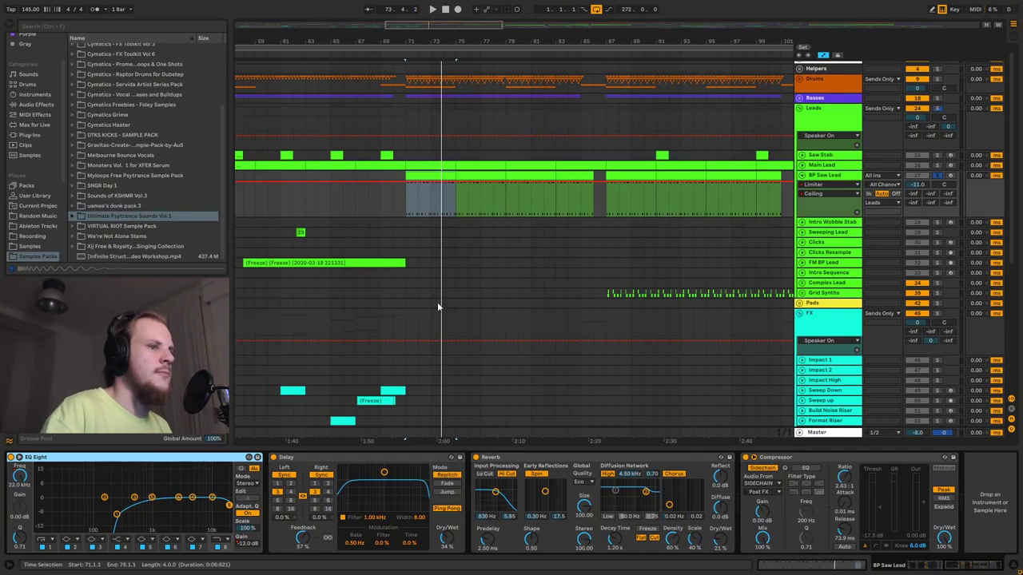
click(803, 175)
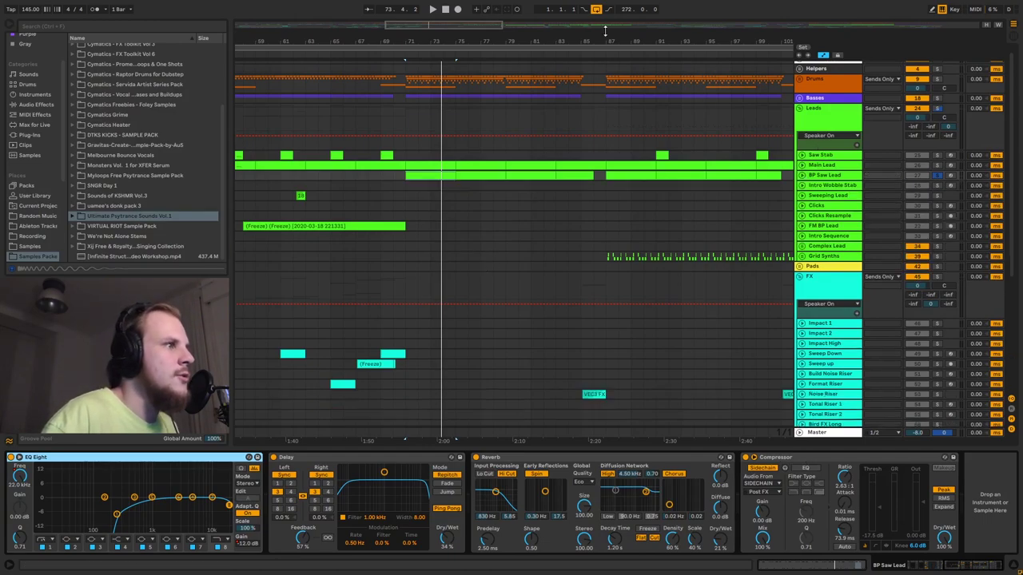
Step: Unfold the Complex Lead group, solo it and audition its layers from 111.1.1
key(minus)
key(minus)
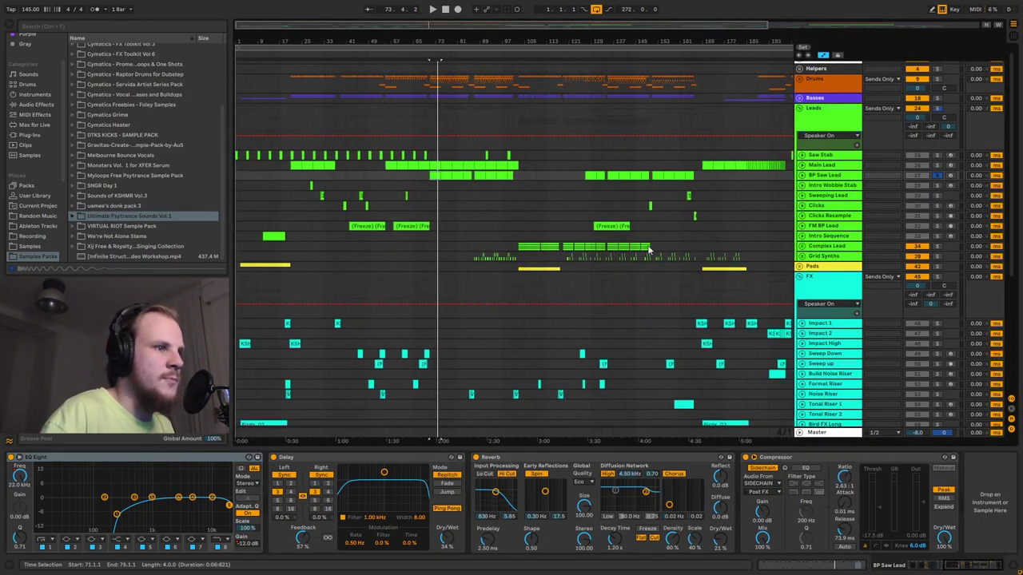
click(802, 246)
click(597, 259)
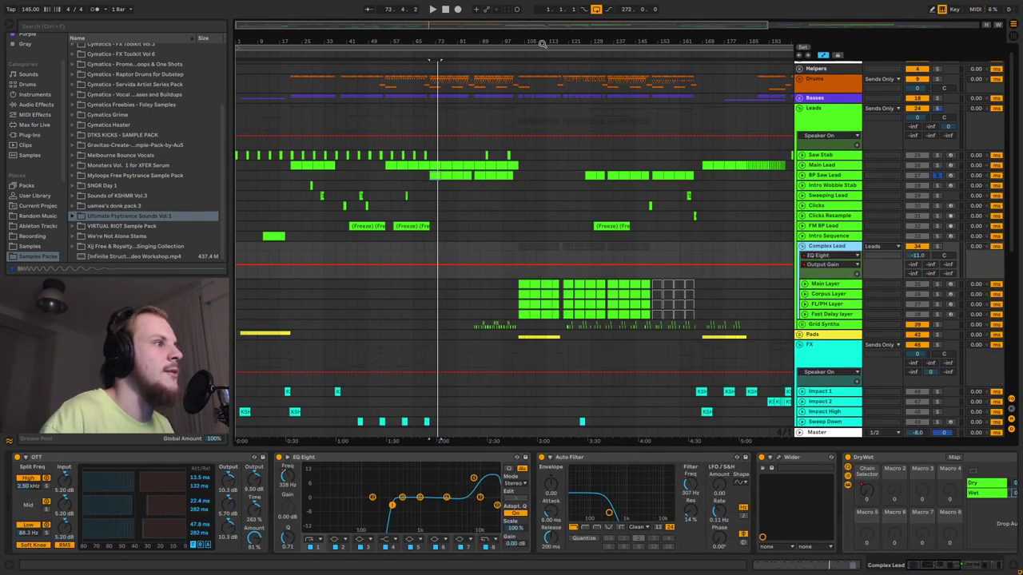
key(plus)
key(plus)
click(562, 246)
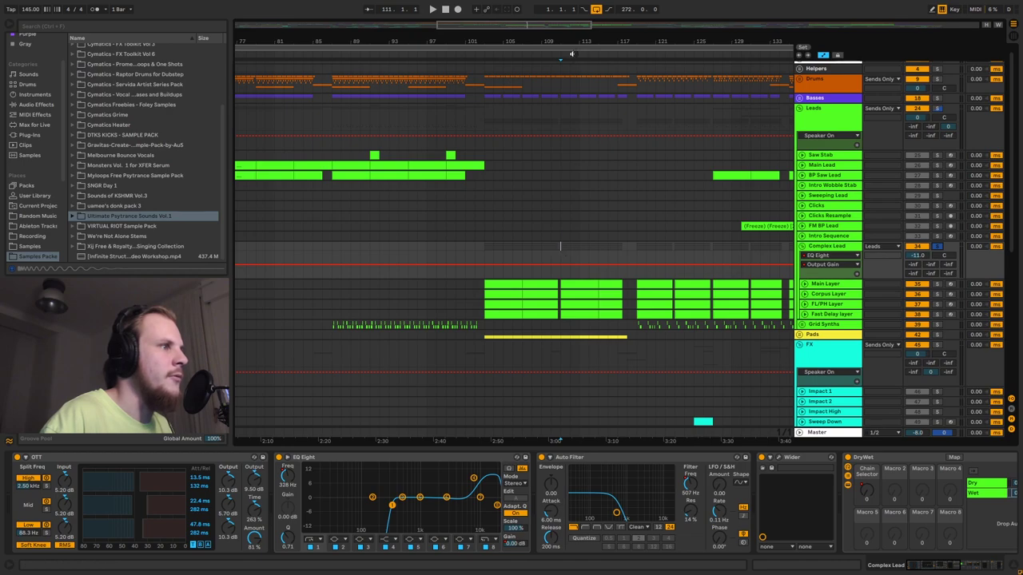
key(plus)
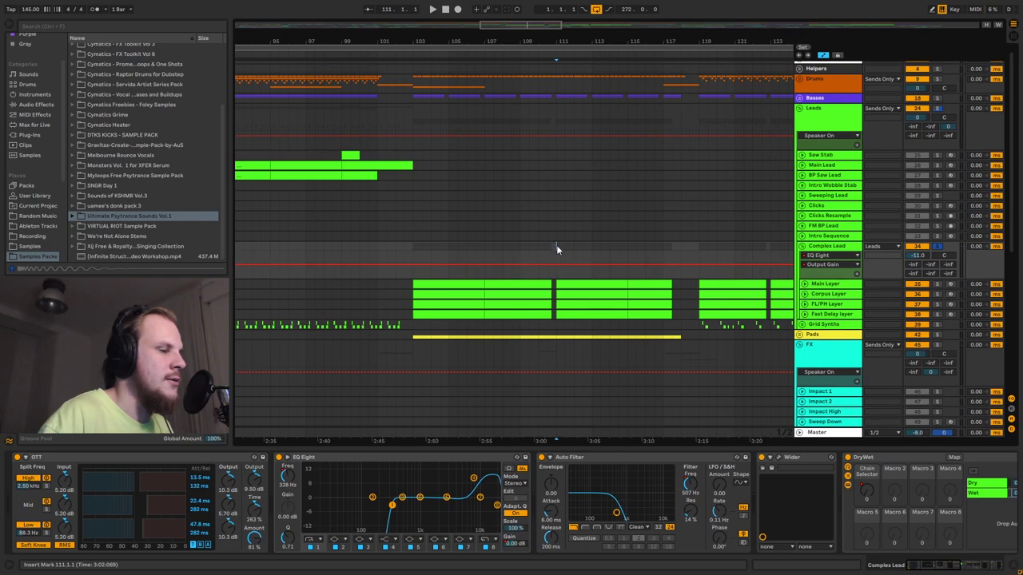
key(space)
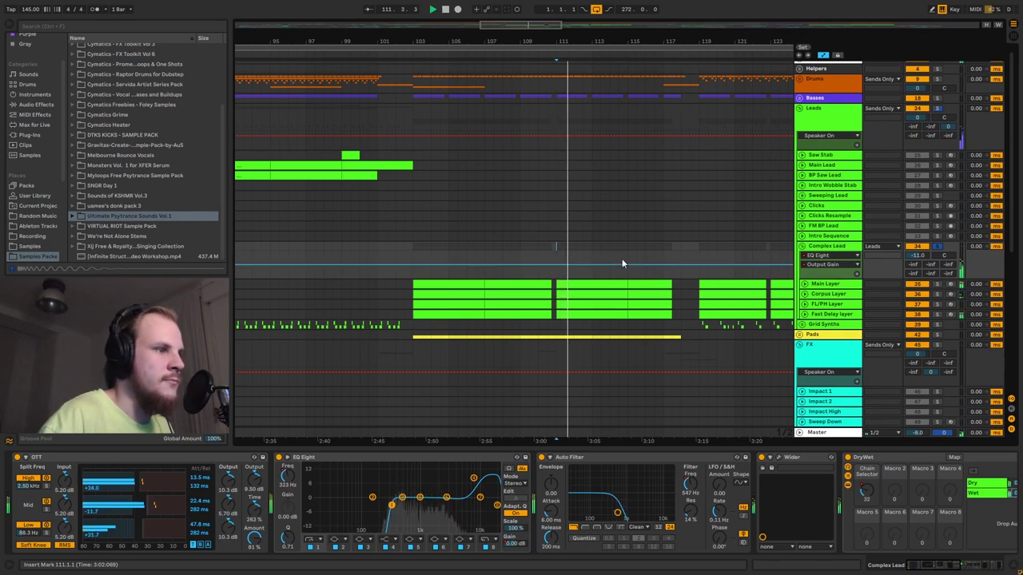
Step: Audition the soloed Complex Lead from 119.1.1
click(698, 247)
scroll(562, 165, right, 5)
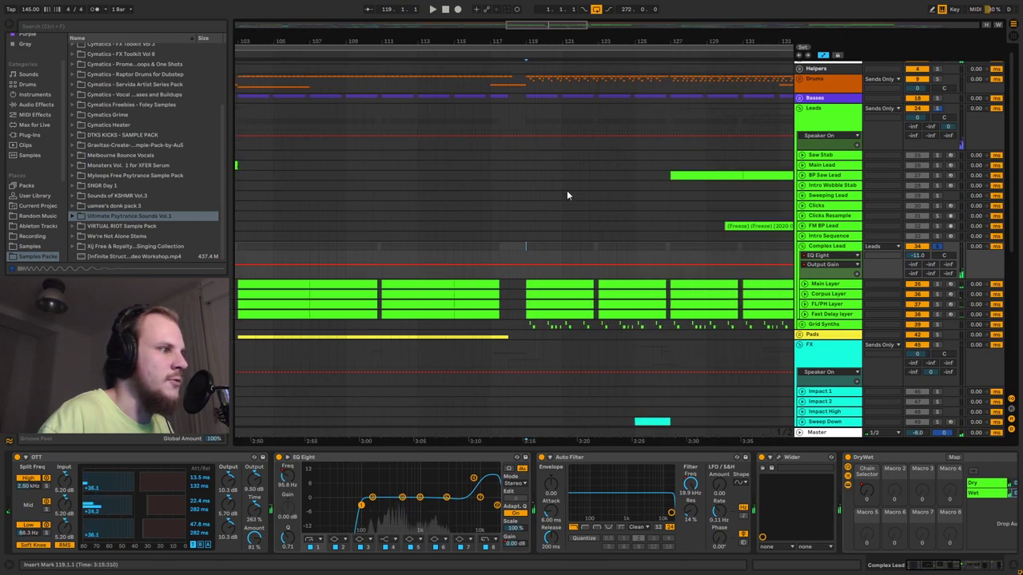
key(space)
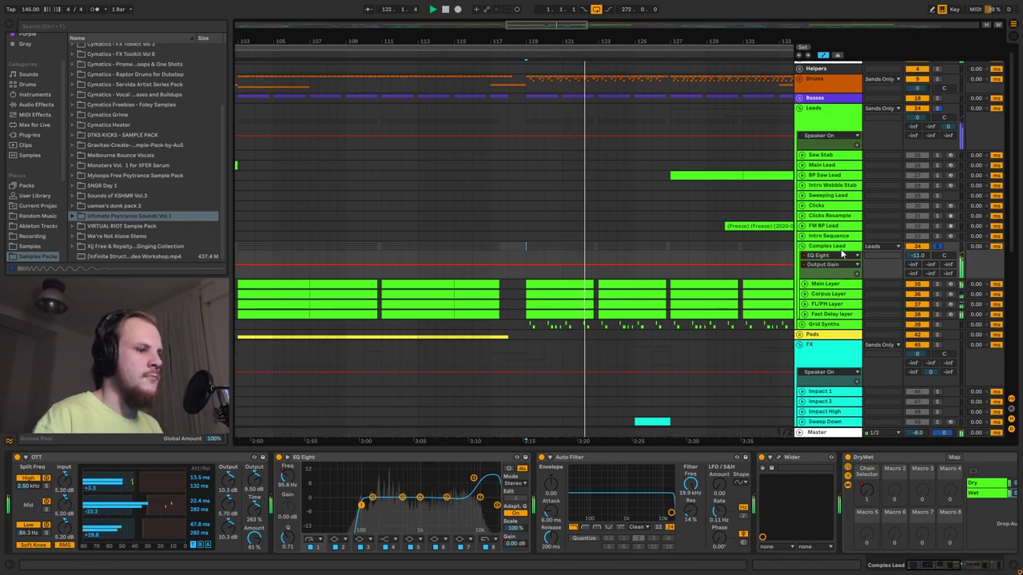
key(space)
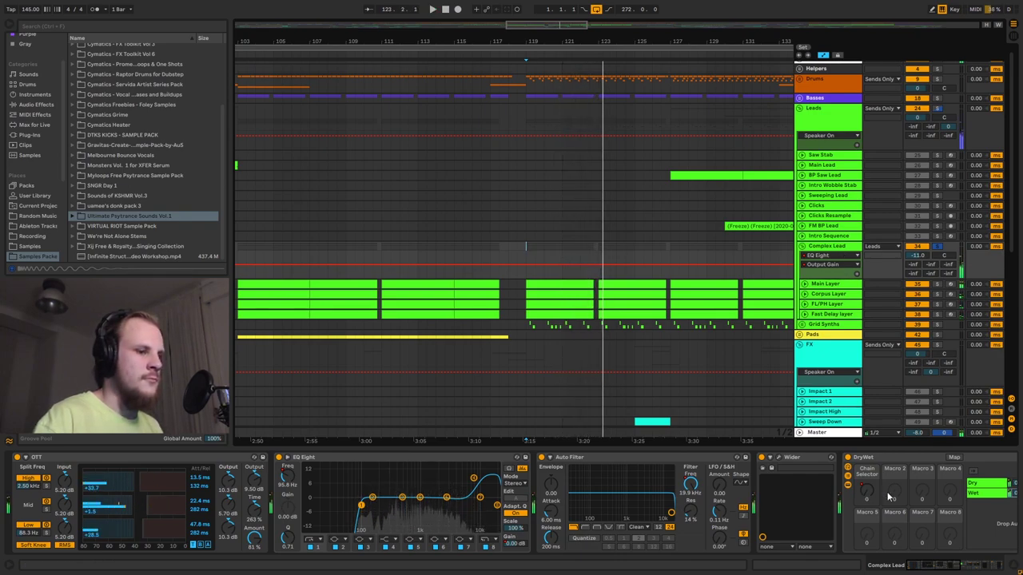
click(971, 566)
drag(971, 566, 995, 569)
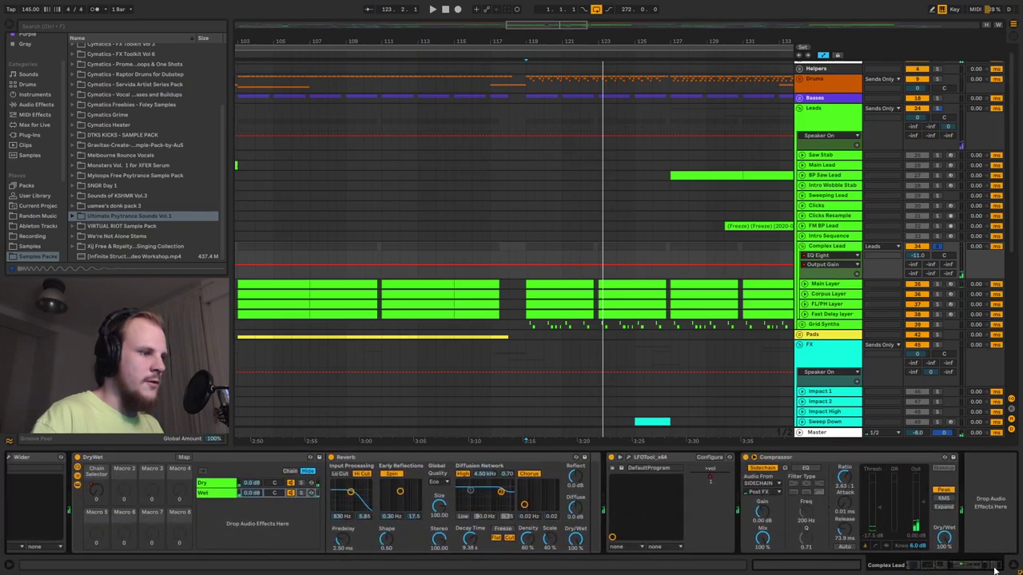
click(711, 476)
scroll(538, 89, up, 5)
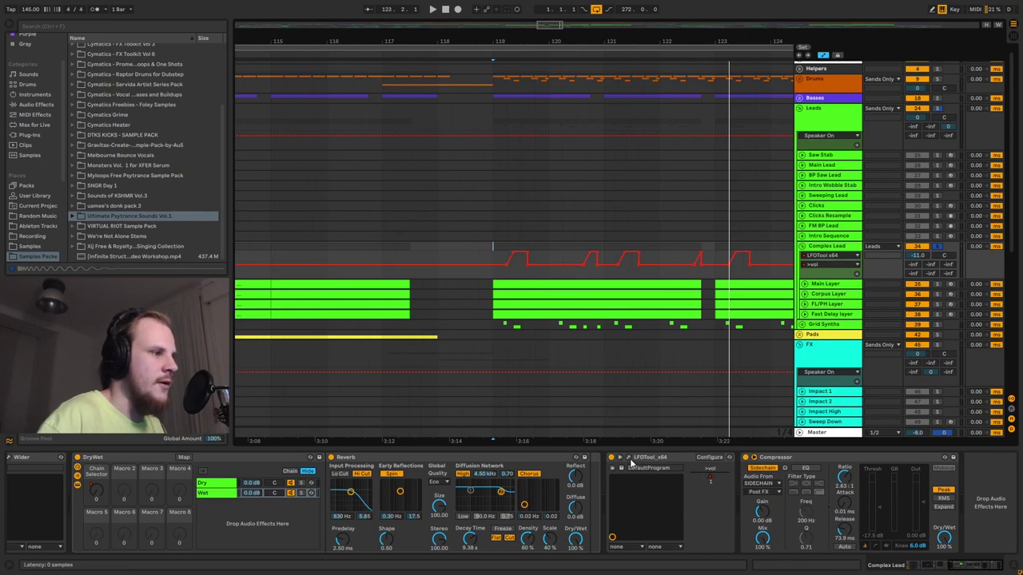
key(space)
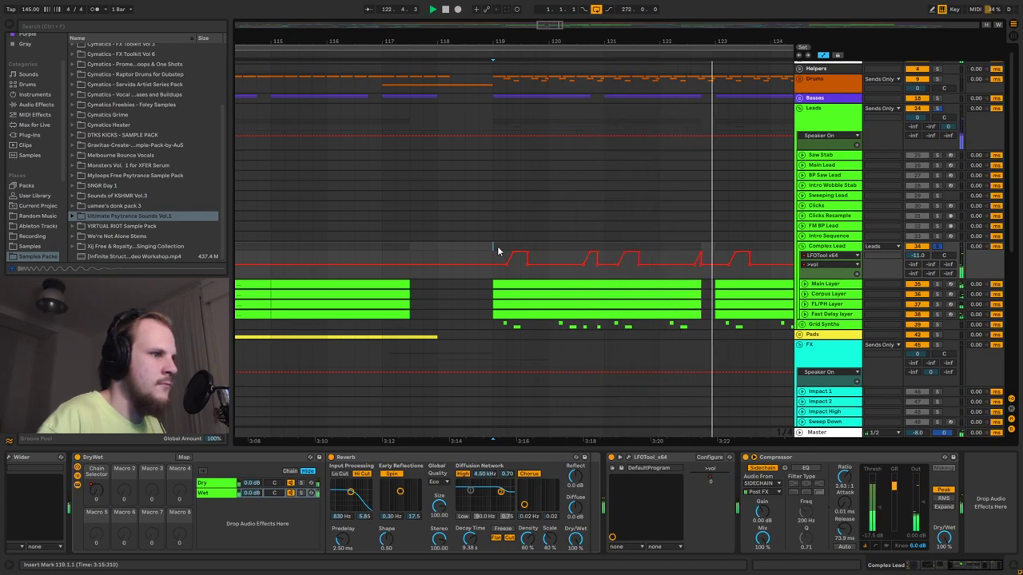
key(minus)
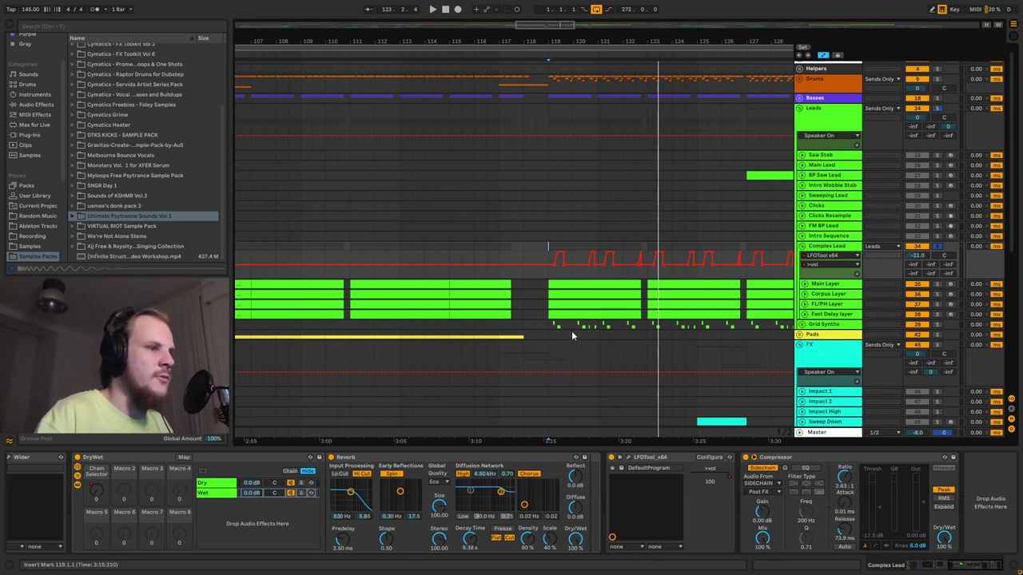
Step: Fold the Complex Lead group and select it within the wider arrangement
click(802, 248)
drag(660, 45, 659, 28)
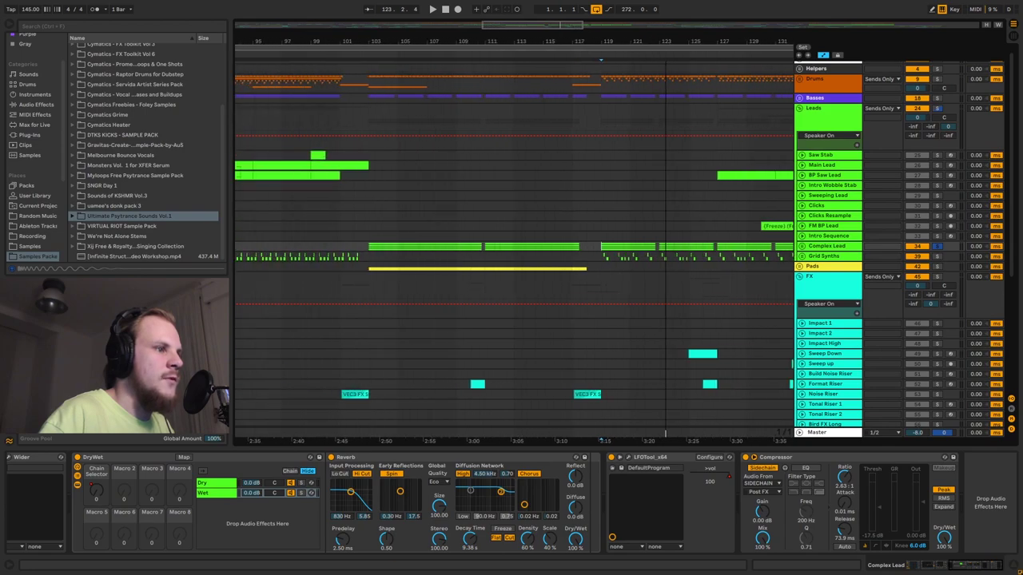
scroll(783, 200, down, 3)
click(814, 249)
scroll(606, 274, up, 1)
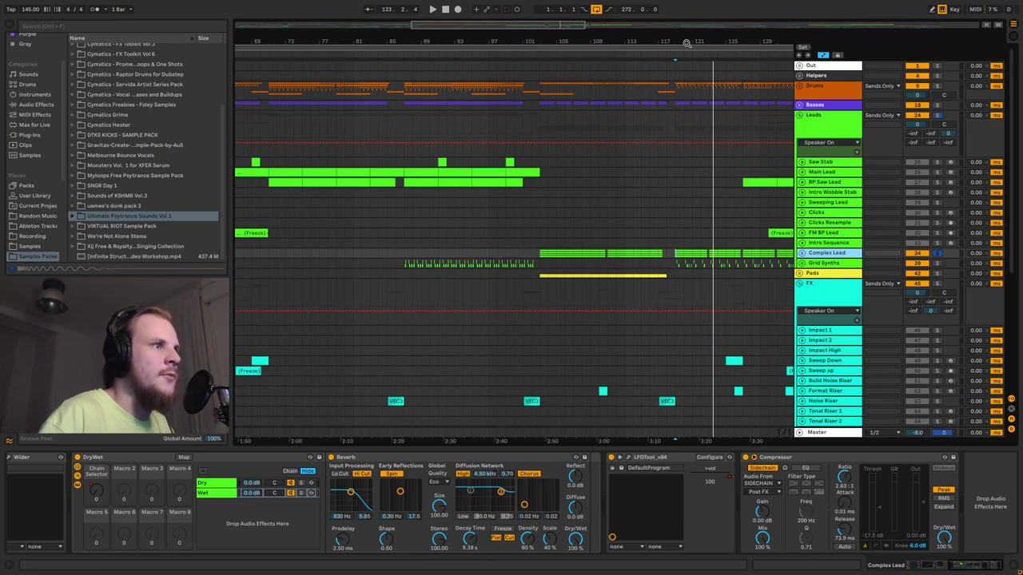
Step: Solo the Drums and Basses groups, mark 119.1.1 on the Basses and unfold the Basses group
key(plus)
key(plus)
key(plus)
key(plus)
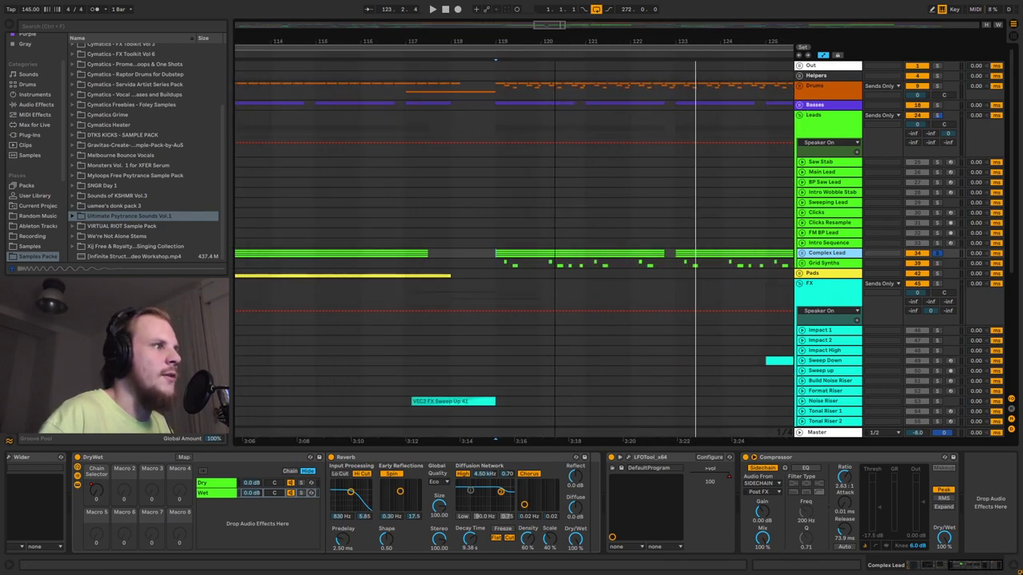
click(496, 103)
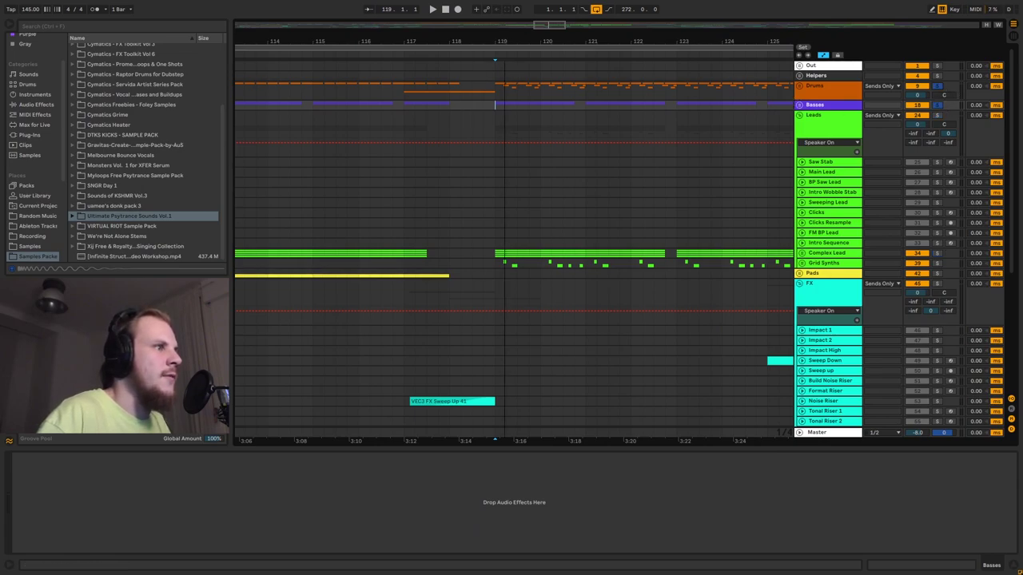
key(minus)
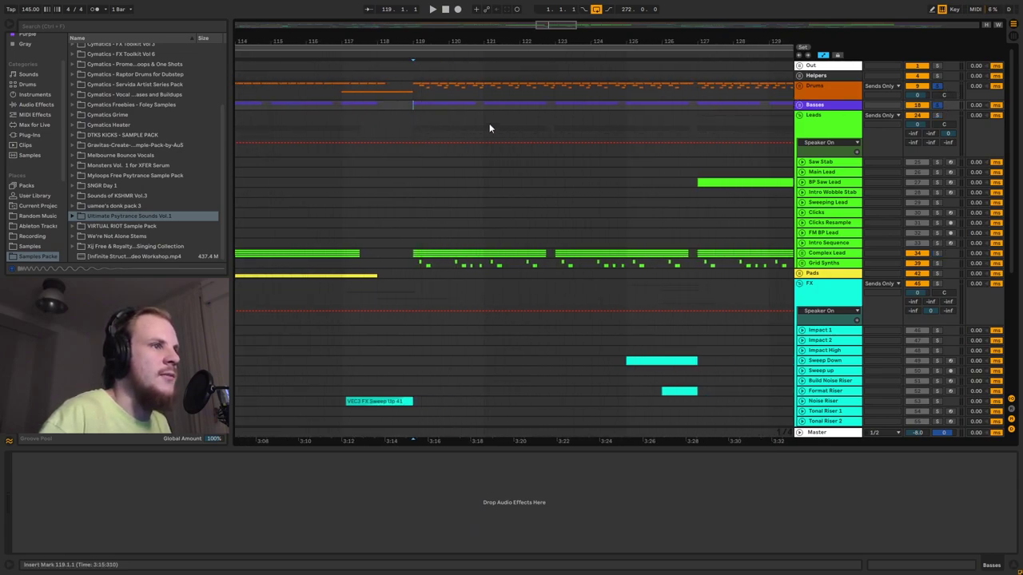
click(798, 105)
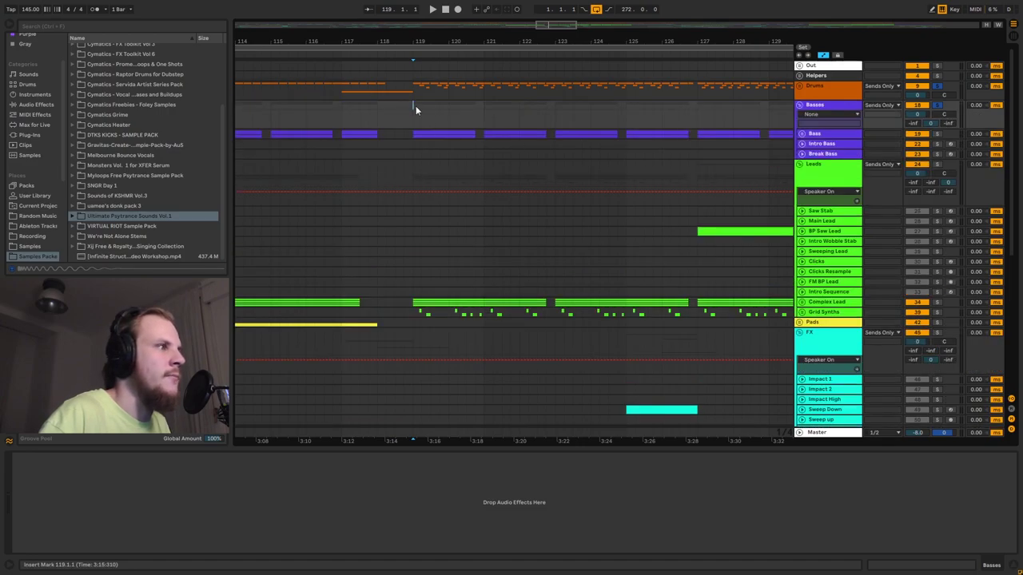
Step: Inspect the Basses group across the arrangement, selecting the section from 137.1.1 to 151.1.1
key(minus)
key(minus)
key(minus)
drag(377, 112, 699, 105)
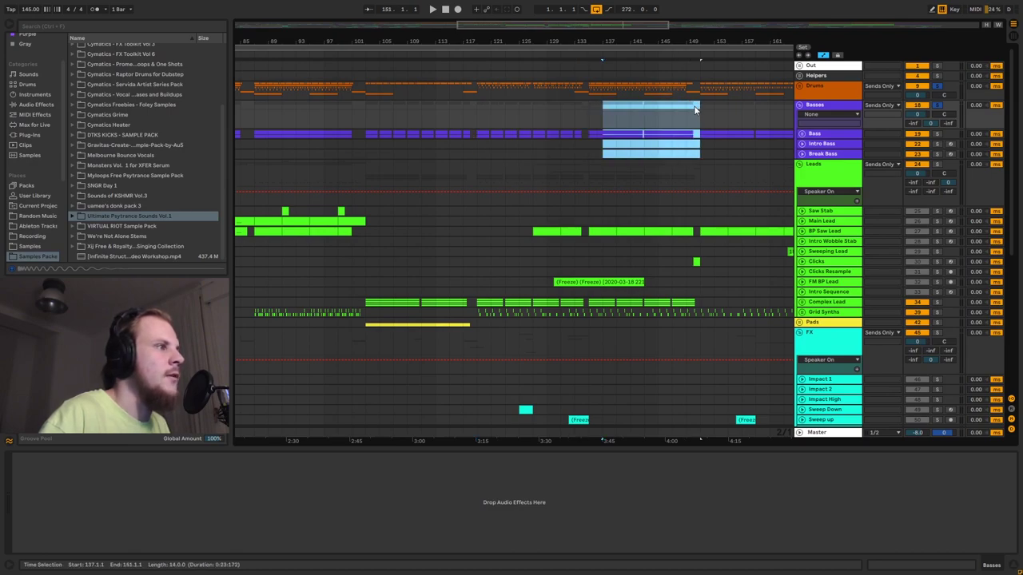
drag(489, 48, 448, 104)
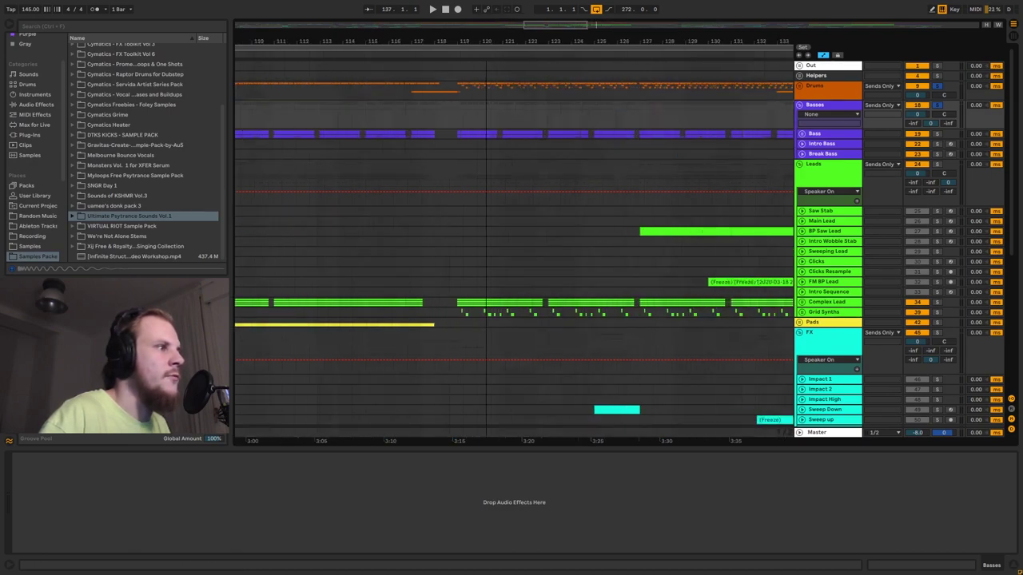
Step: Play the soloed Drums and Basses from 119.1.1
click(461, 105)
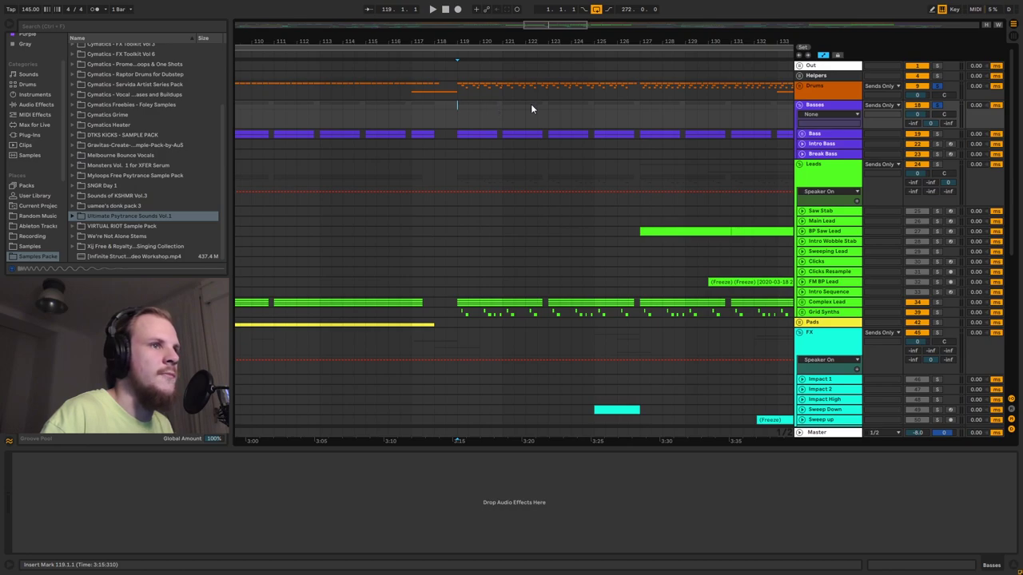
key(space)
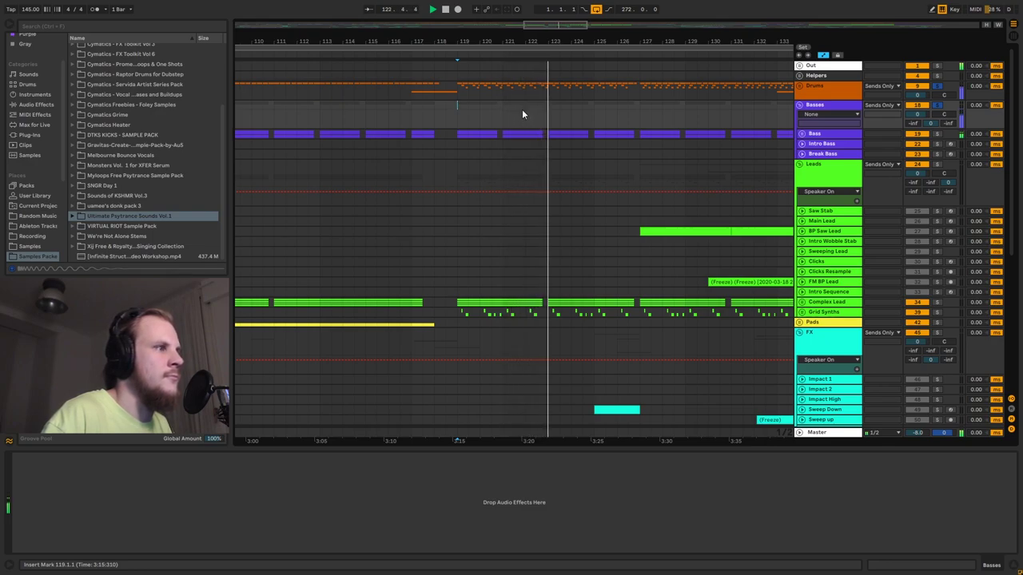
key(space)
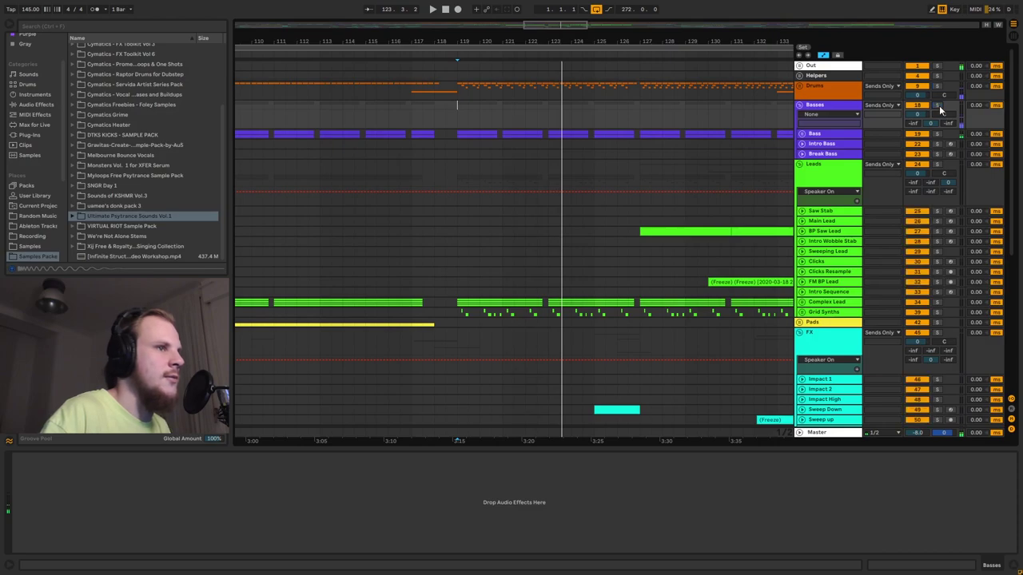
Step: Fold the Basses group and select the Drums group
click(800, 106)
click(597, 96)
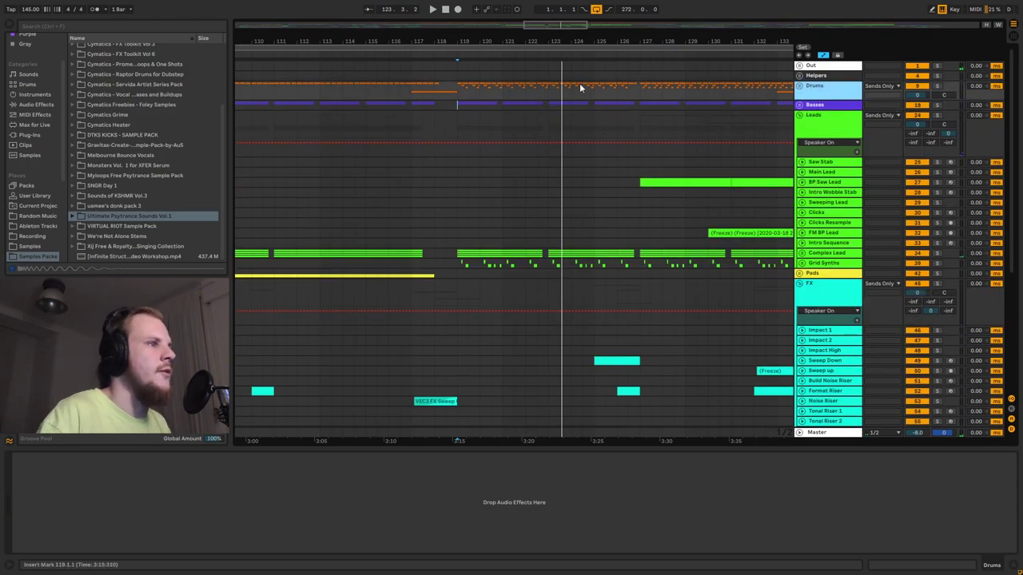
drag(580, 42, 603, 86)
Step: Select the FX tracks from Bird Noise 1 through Elephant Noise and solo them together
scroll(565, 140, down, 4)
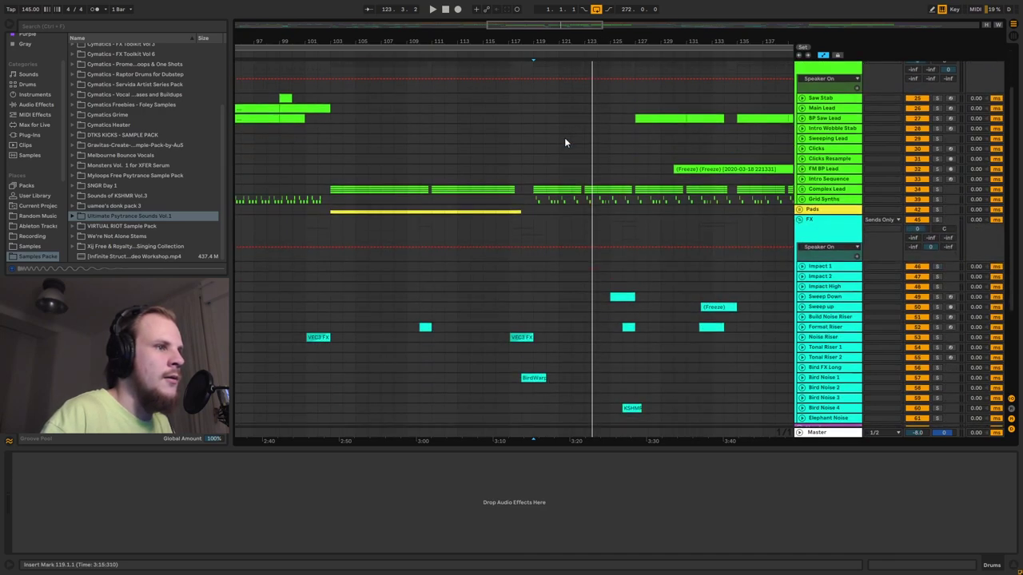
drag(719, 42, 642, 385)
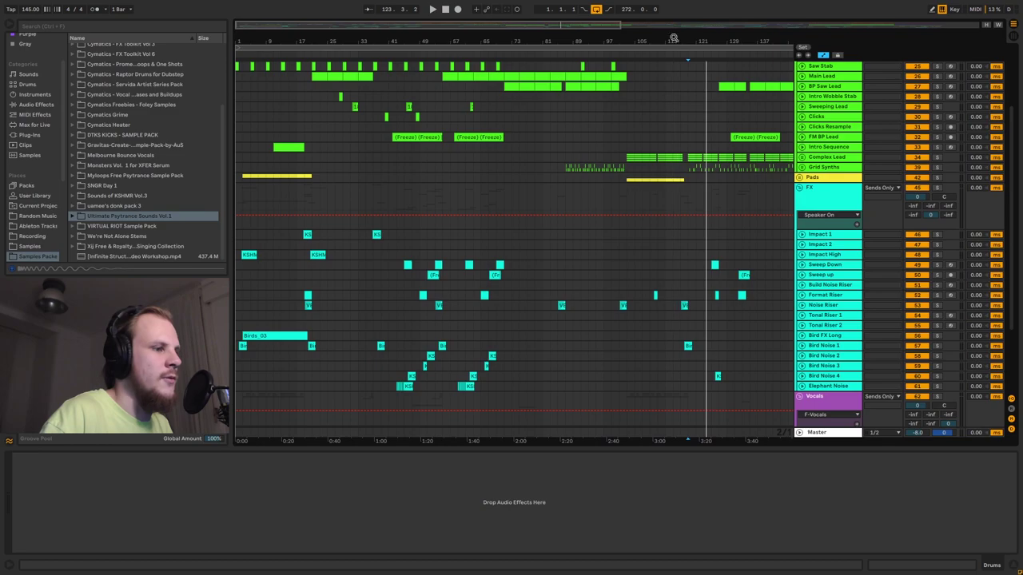
scroll(512, 315, up, 2)
scroll(496, 312, down, 5)
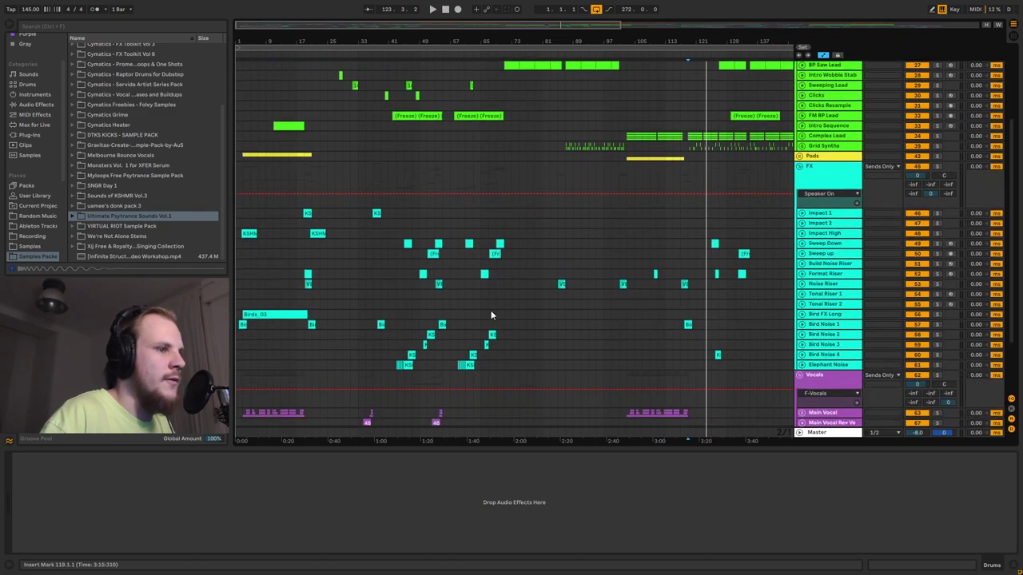
click(835, 293)
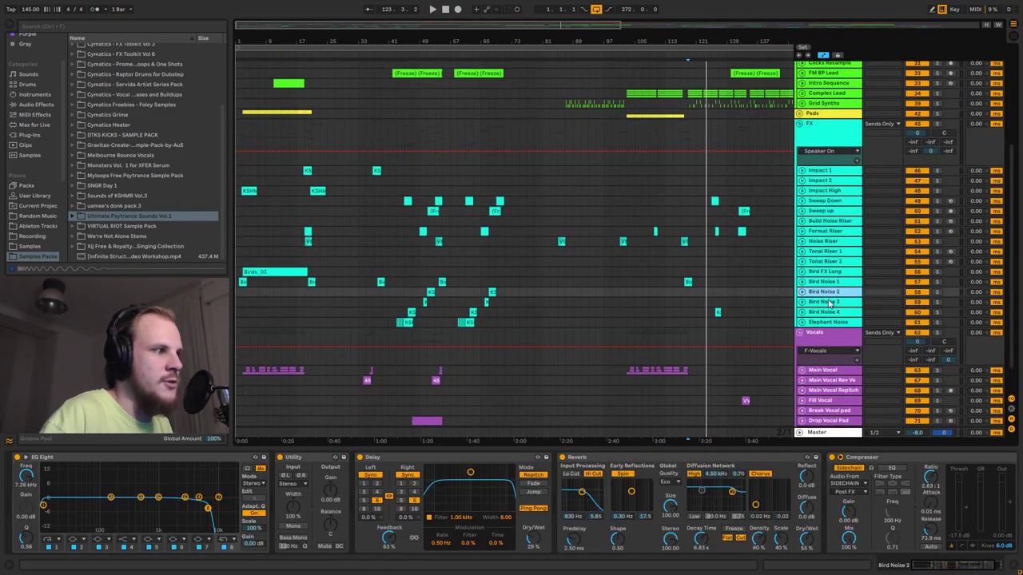
click(828, 304)
click(839, 283)
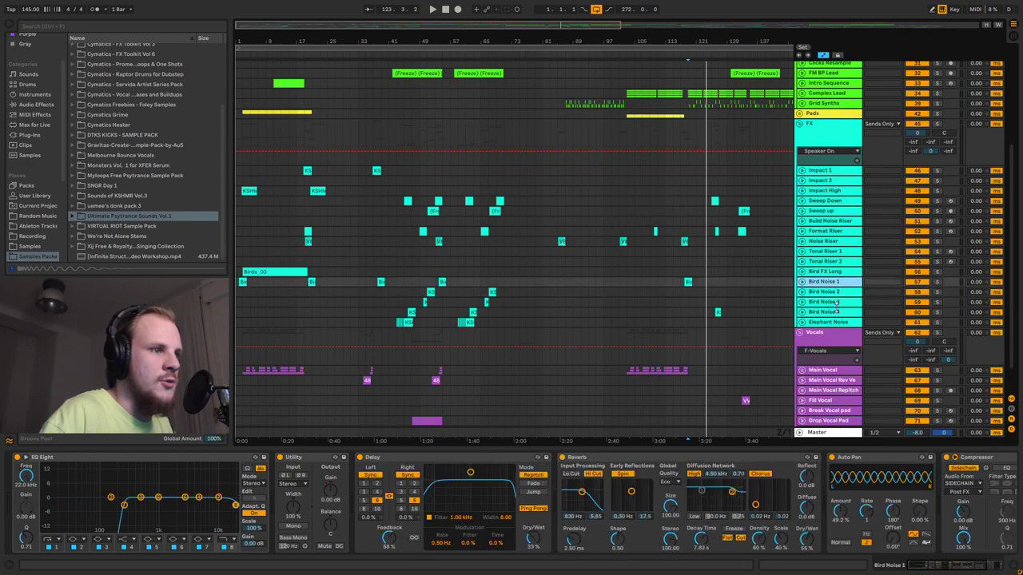
shift+click(836, 322)
click(938, 284)
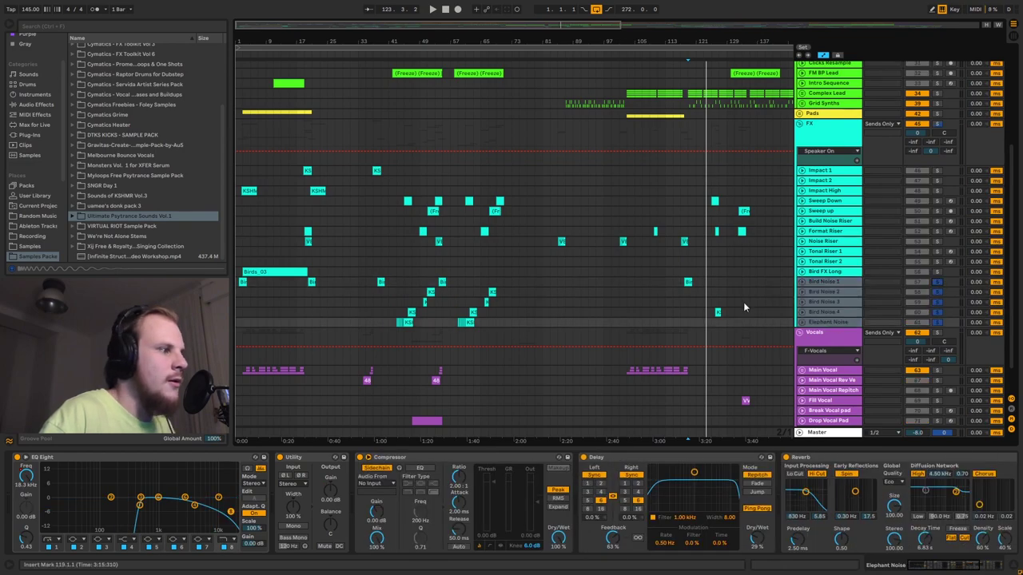
Step: Play the soloed Elephant Noise clips from 43.1.1
drag(404, 44, 459, 348)
click(434, 332)
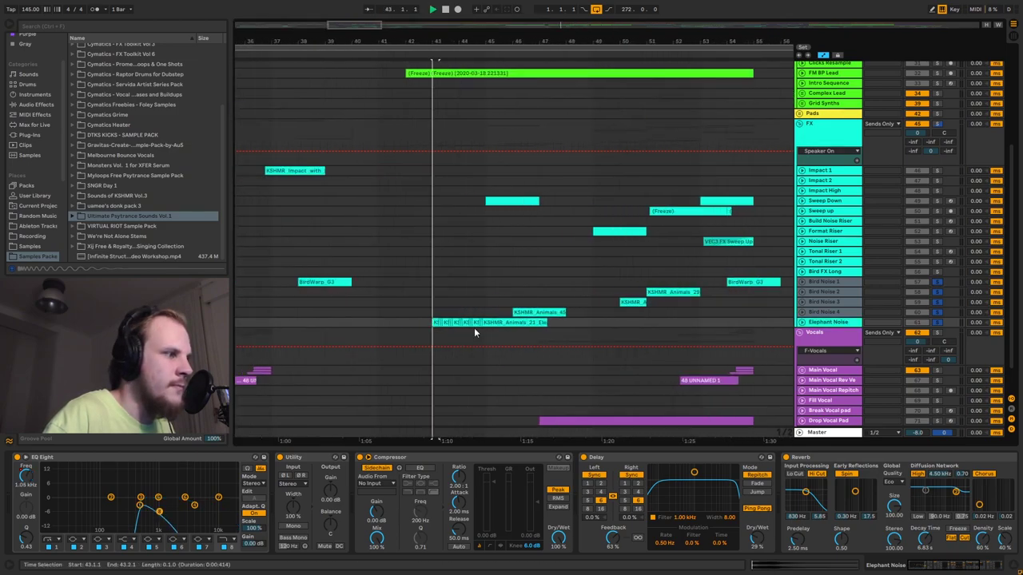
key(space)
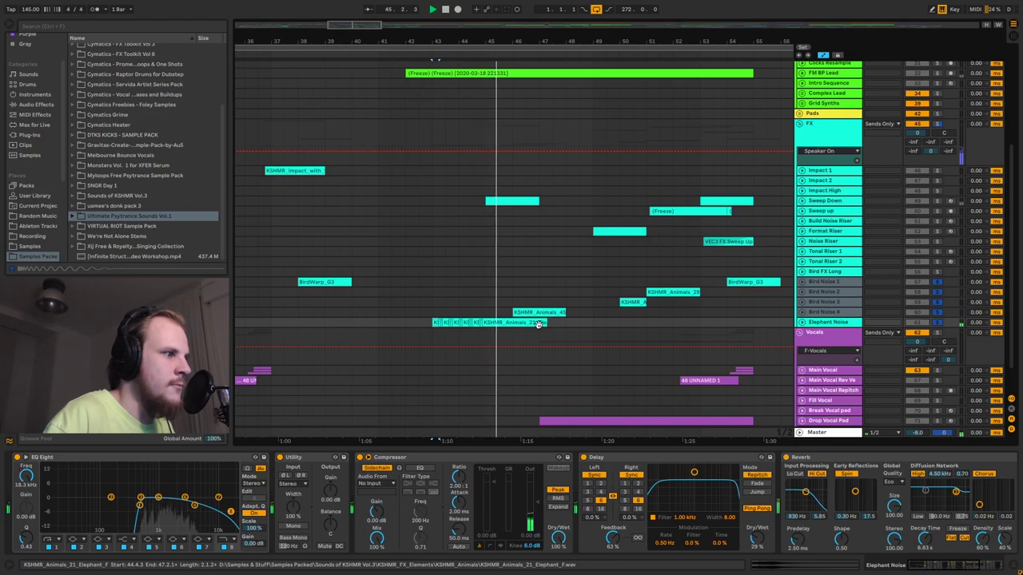
Step: Unfold the Elephant Noise track to examine its chopped clips and EQ Eight frequency automation, and fold it again
click(802, 322)
drag(433, 35, 391, 353)
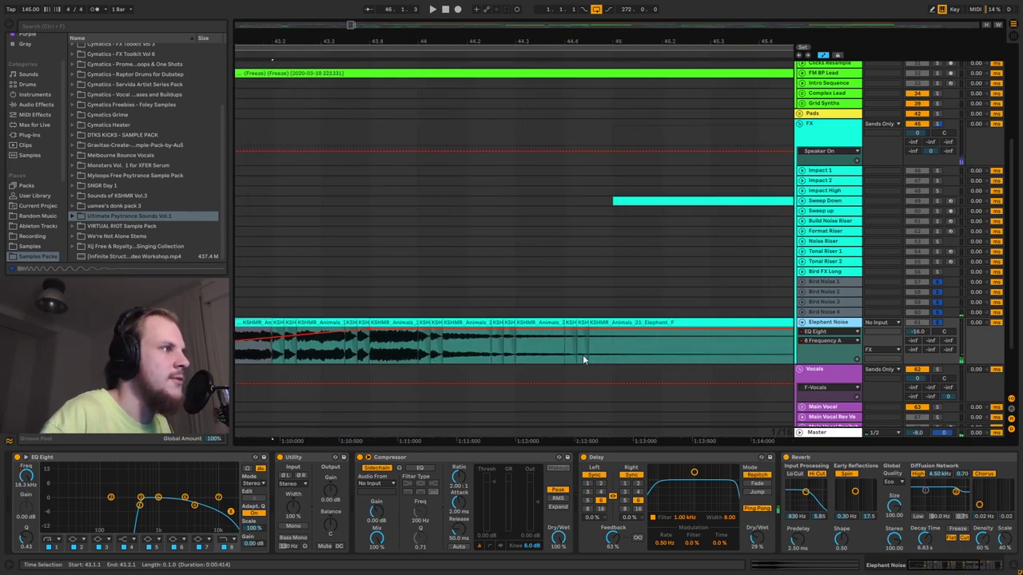
scroll(391, 233, down, 8)
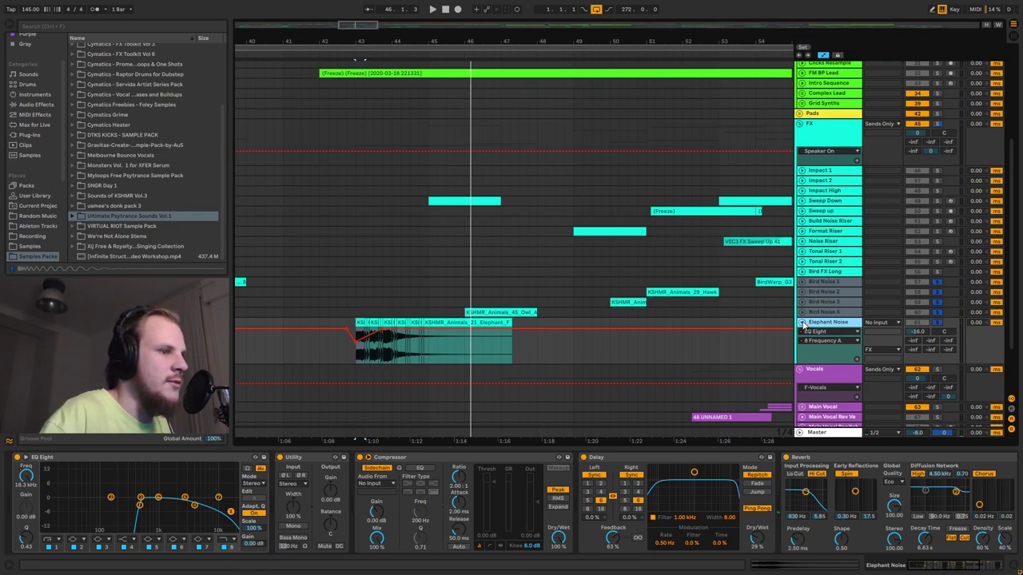
click(803, 323)
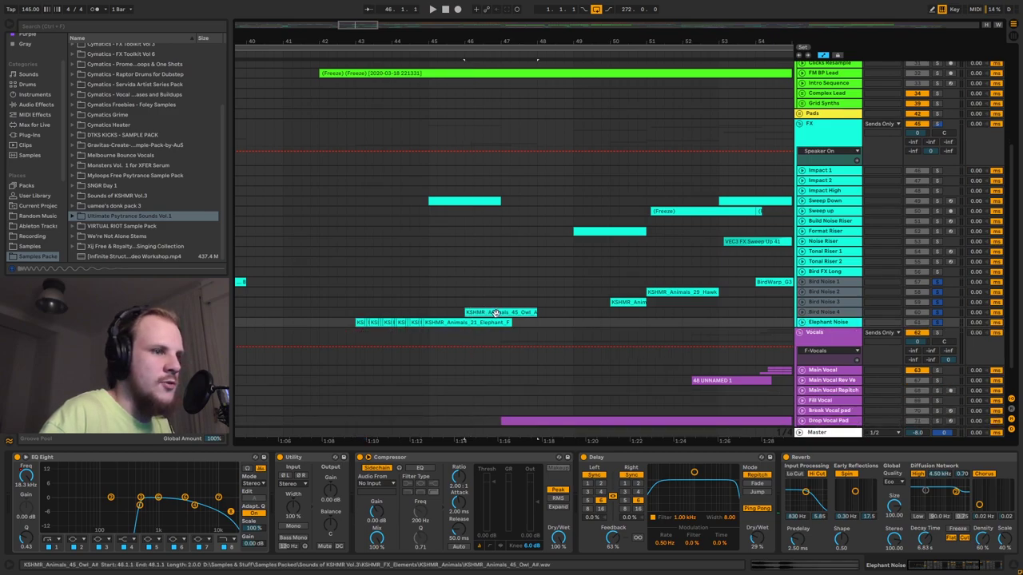
Step: Solo only Bird Noise 4 and play its owl clip from 46.1.1
click(806, 311)
click(498, 311)
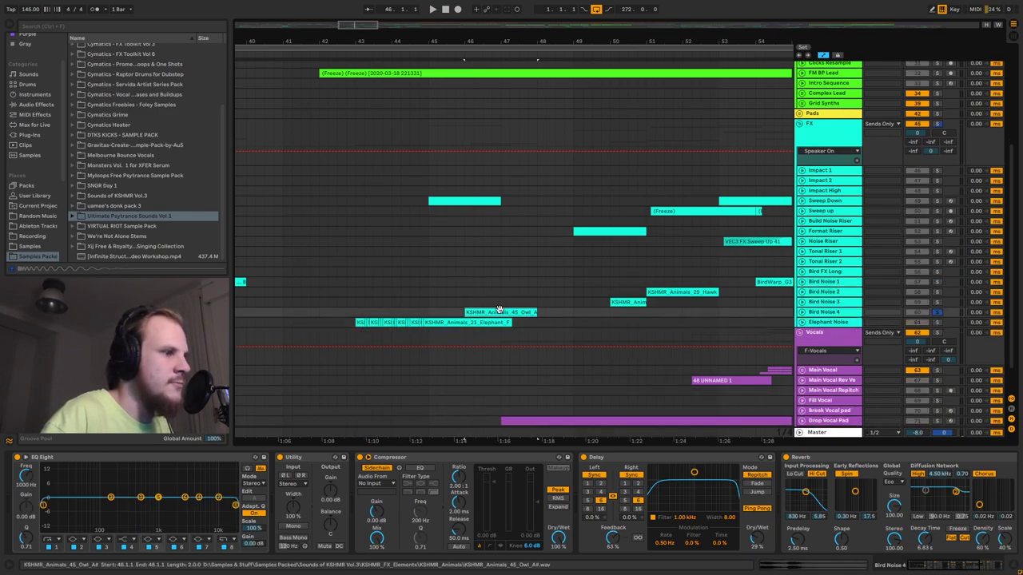
key(space)
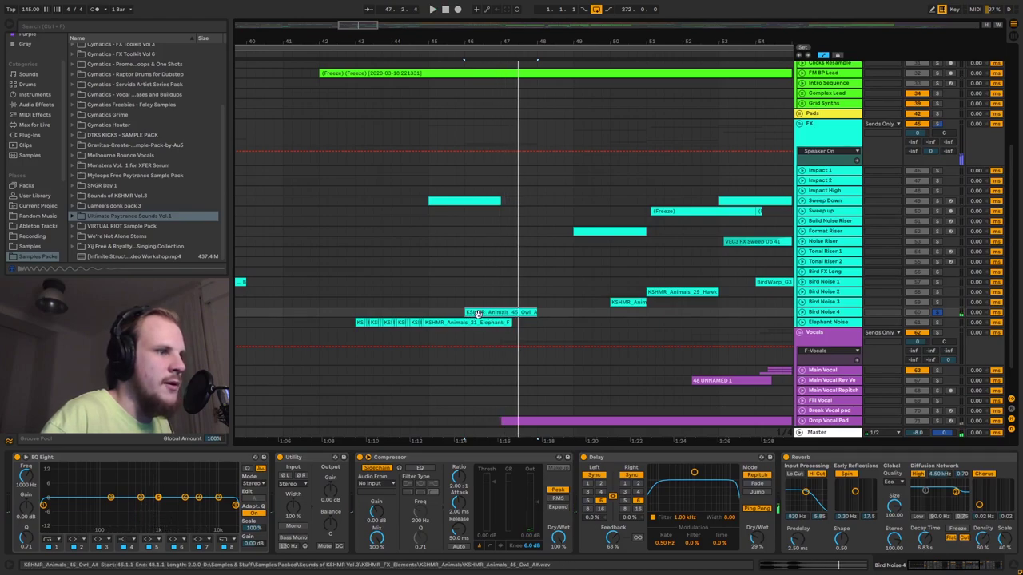
Step: Move the solo to Bird Noise 3 and play its clip from 50.1.1
click(752, 286)
key(space)
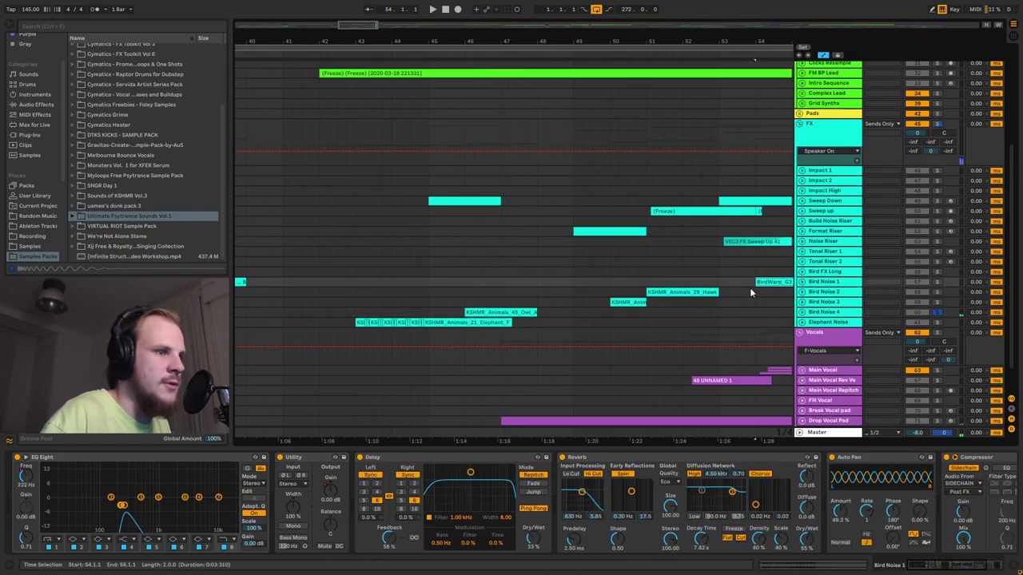
click(857, 303)
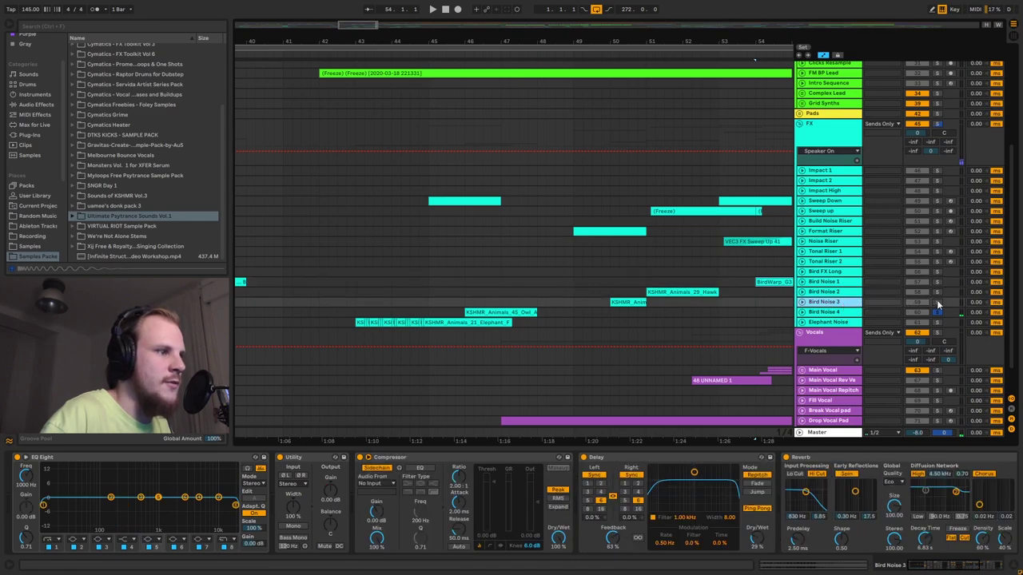
click(639, 43)
key(space)
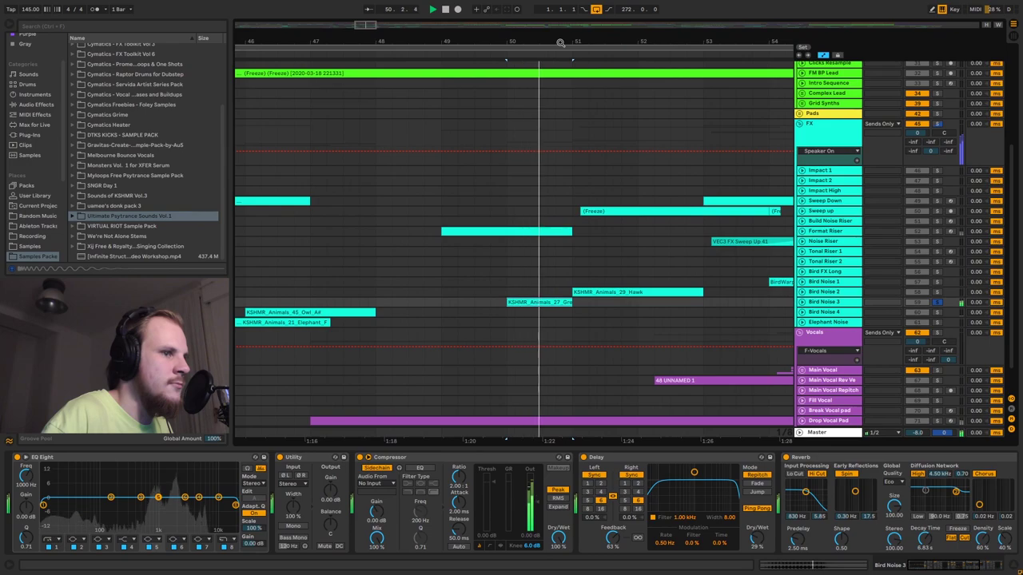
drag(560, 42, 561, 16)
Step: Solo and unfold Bird Noise 2, play its hawk clip from 51.1.1, and fold the track again
click(840, 293)
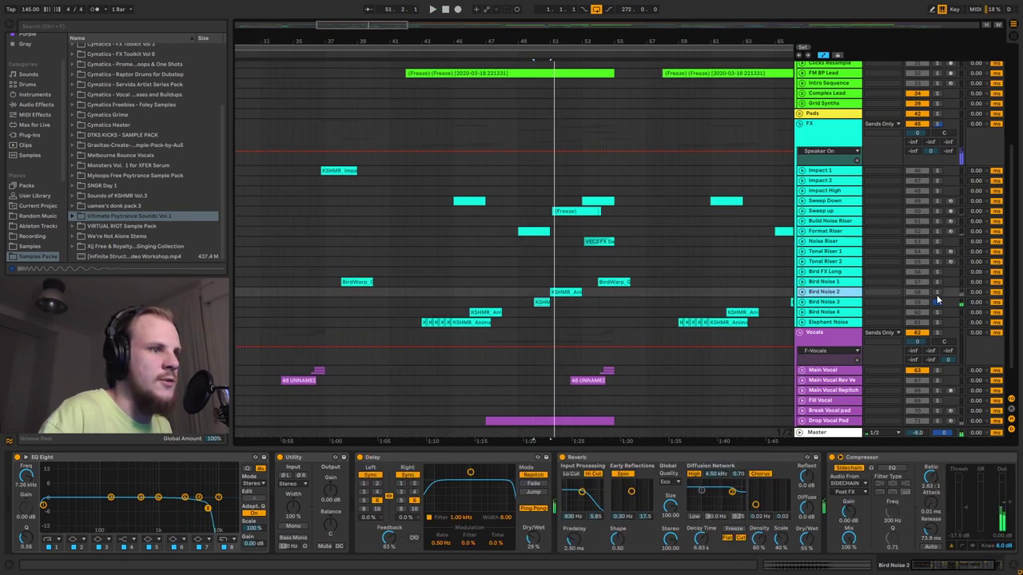
click(803, 293)
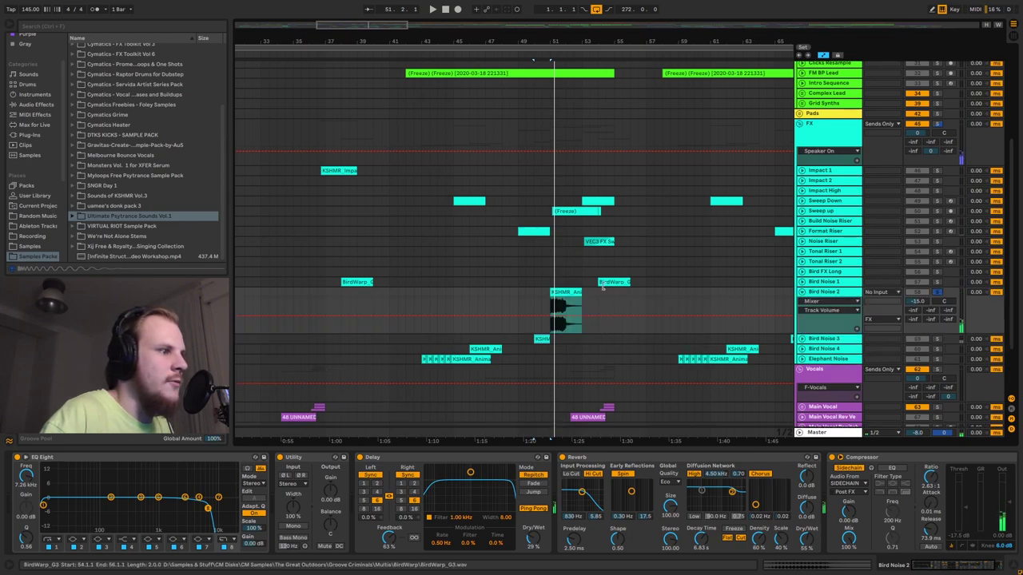
click(560, 294)
key(space)
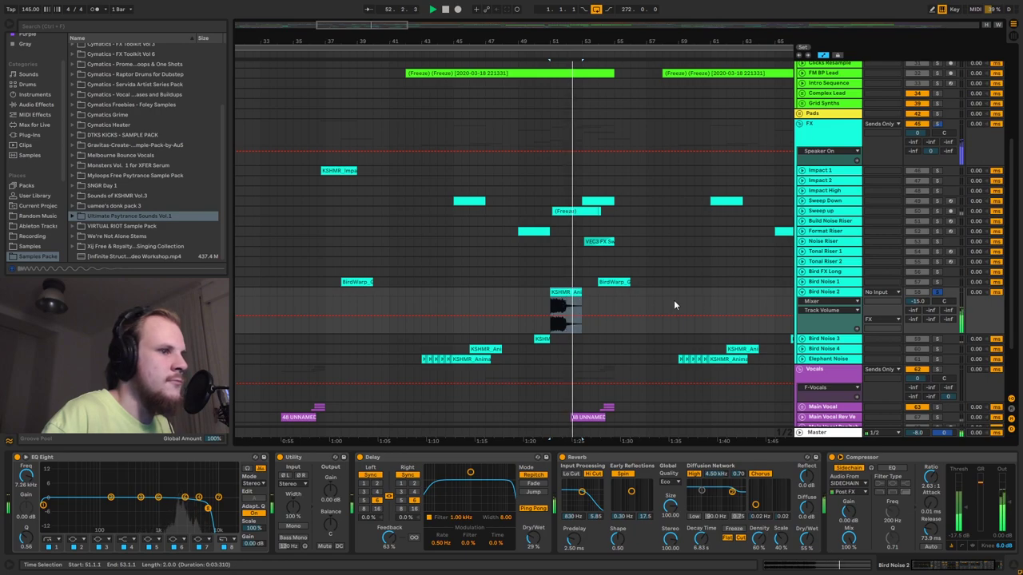
click(803, 293)
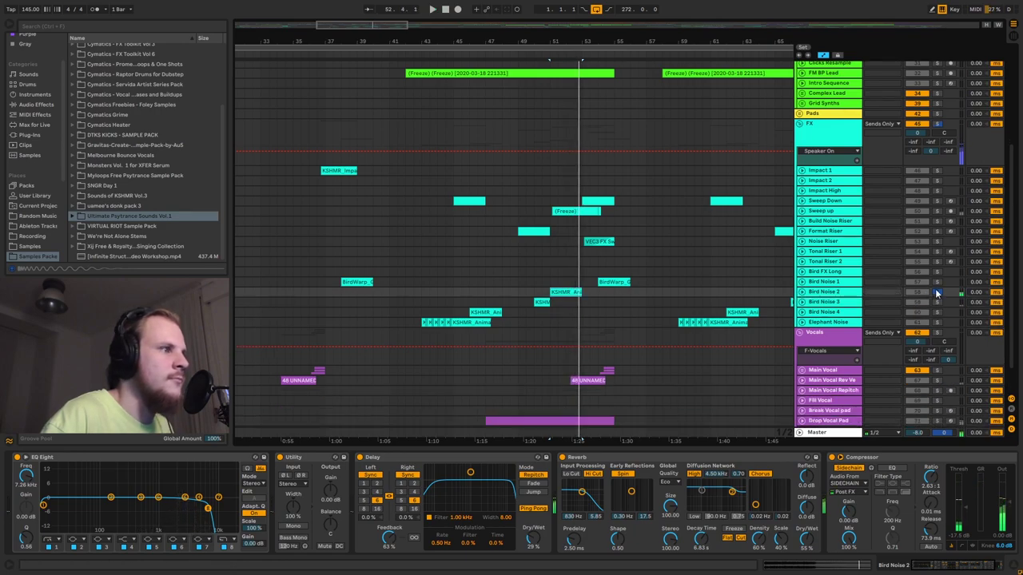
Step: Fold the FX group with the whole arrangement in view
drag(571, 44, 570, 39)
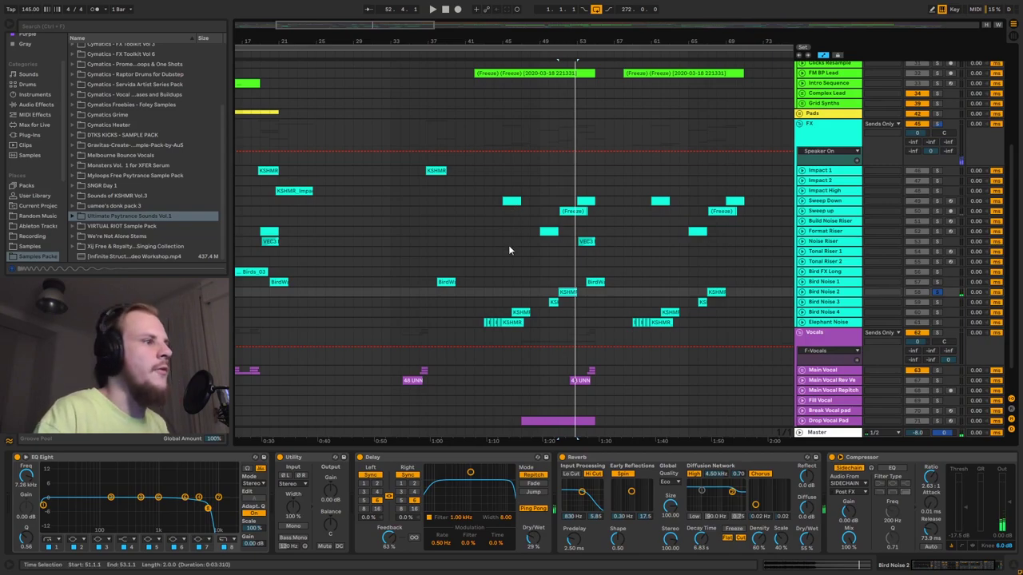
key(minus)
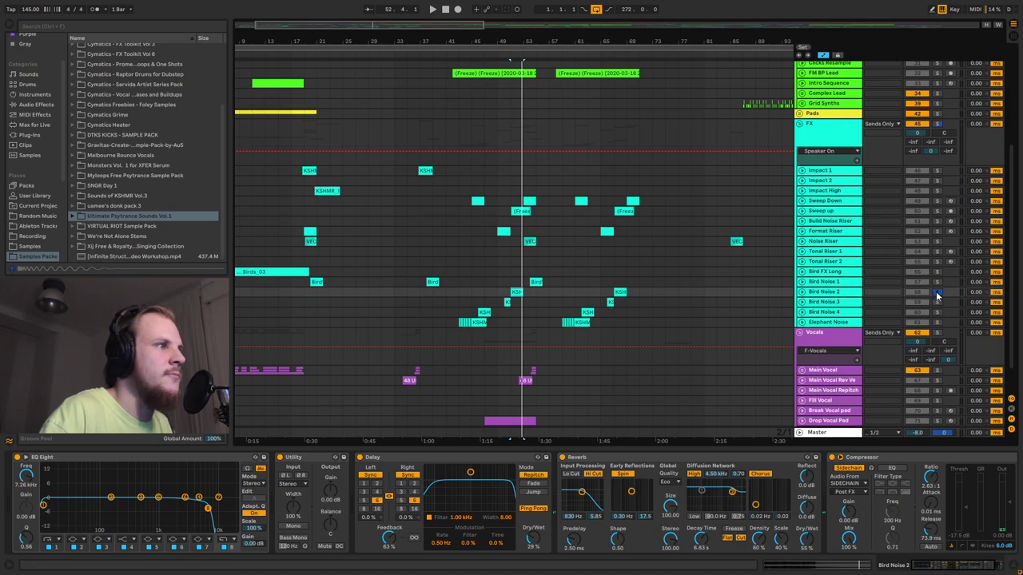
key(minus)
key(minus)
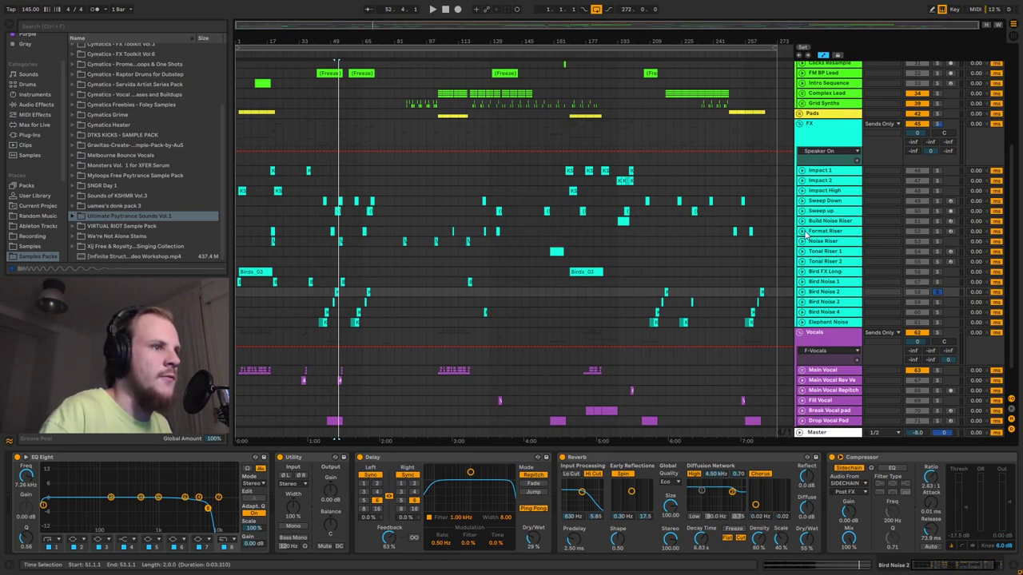
click(800, 125)
scroll(574, 226, up, 6)
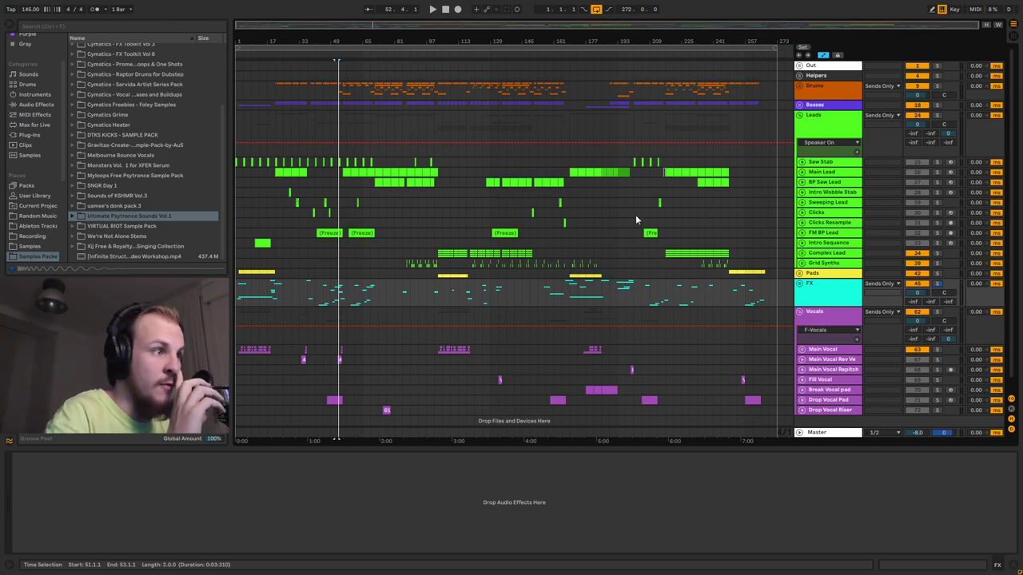
scroll(636, 219, down, 1)
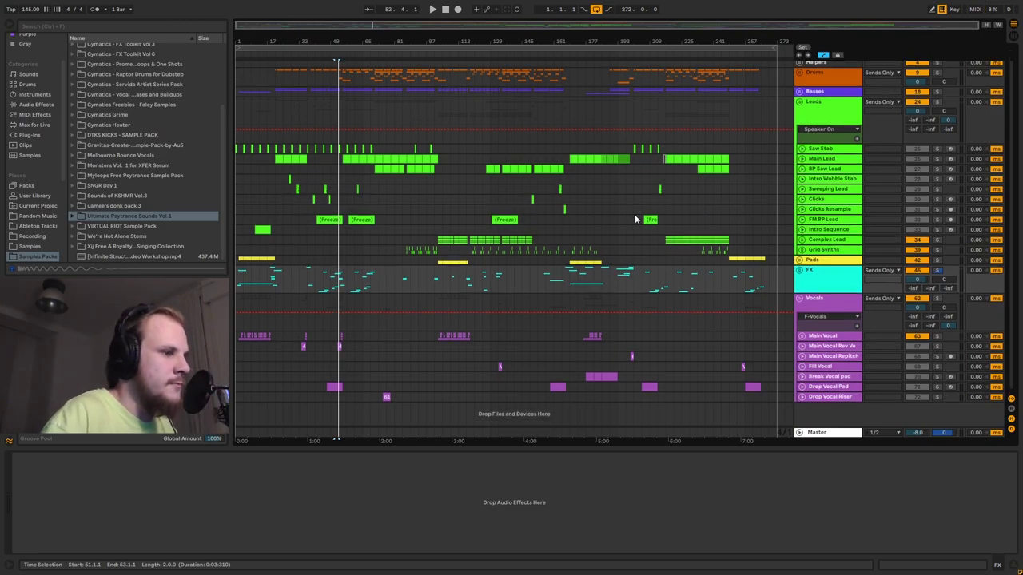
Step: Solo and unfold the Drop Vocal Pad track and play its first clip from 47.1.1
click(840, 388)
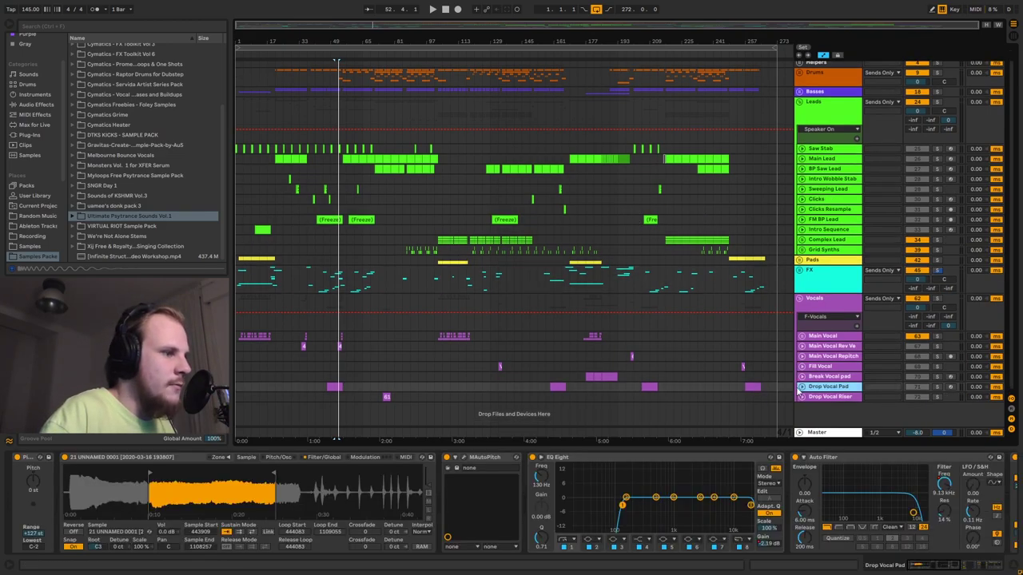
click(801, 388)
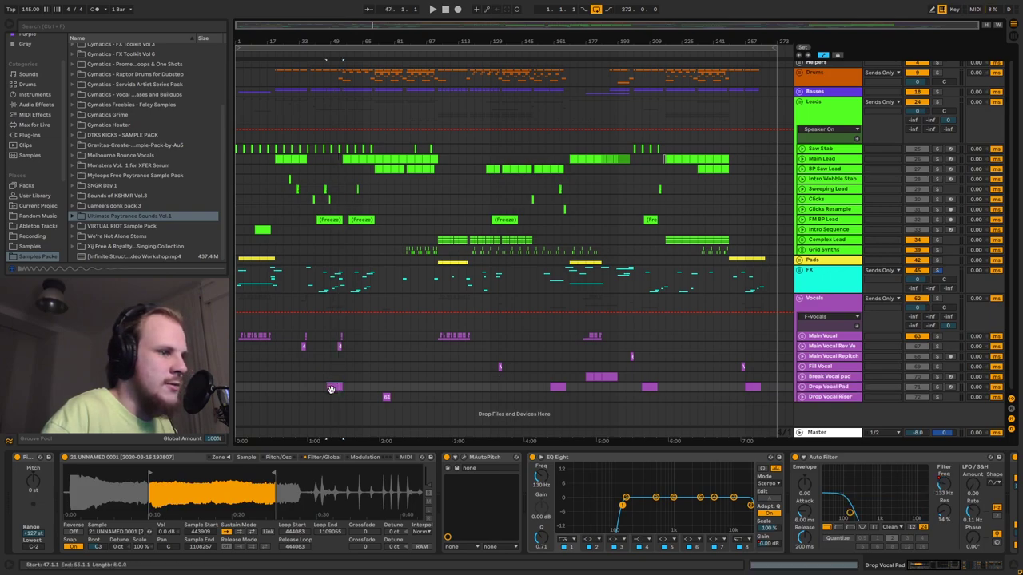
click(801, 387)
scroll(328, 352, down, 3)
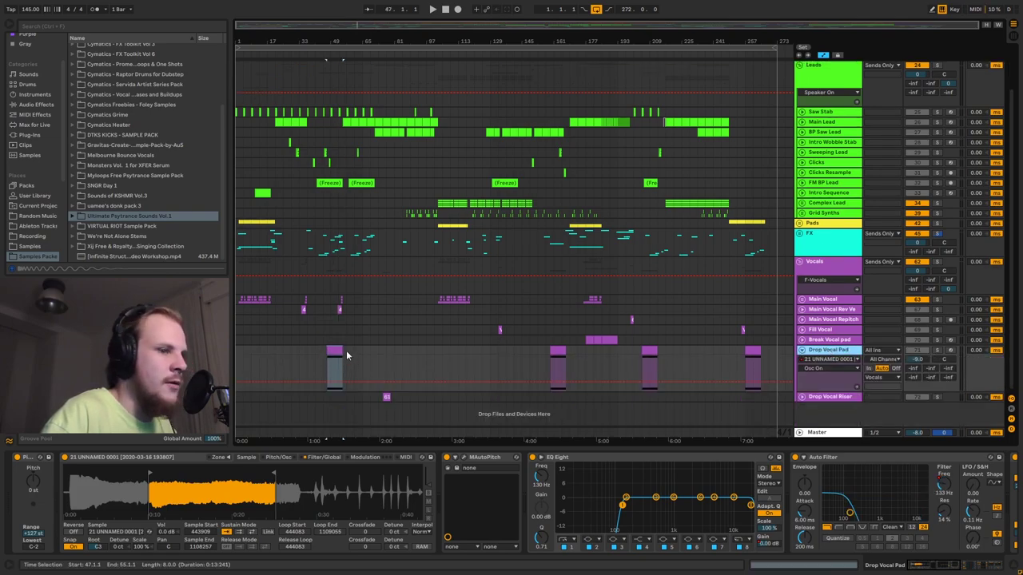
key(space)
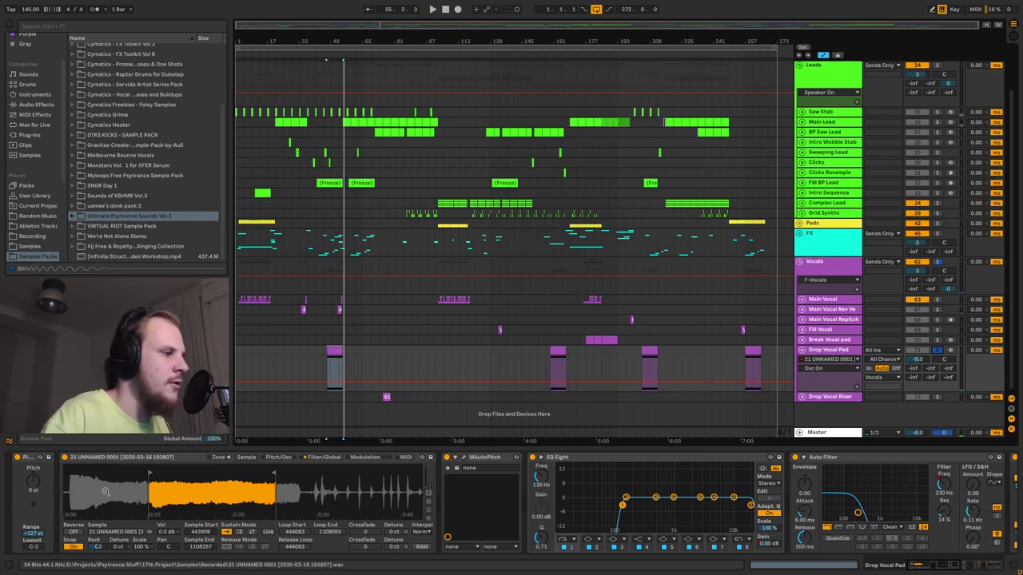
drag(328, 34, 715, 485)
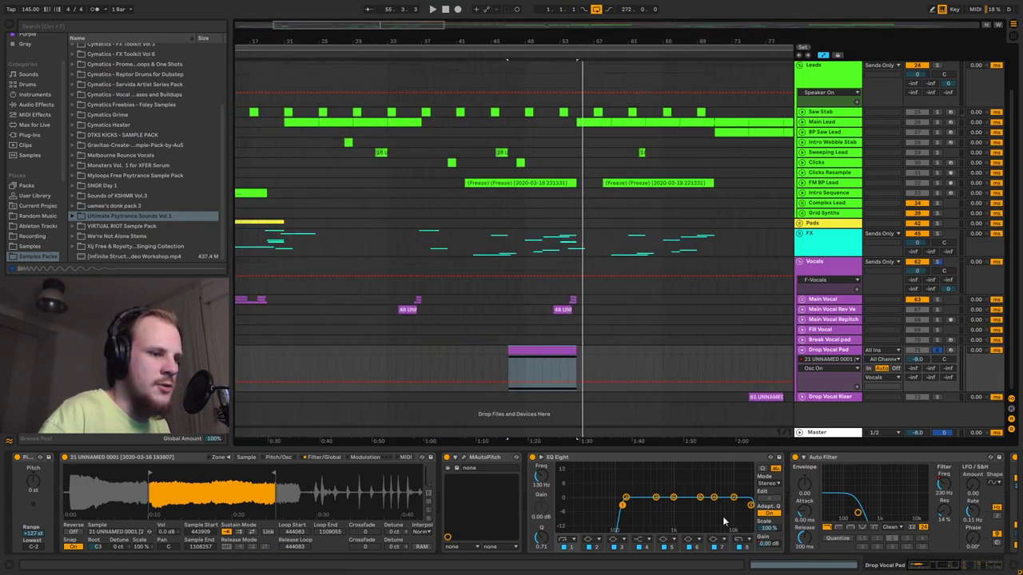
click(945, 565)
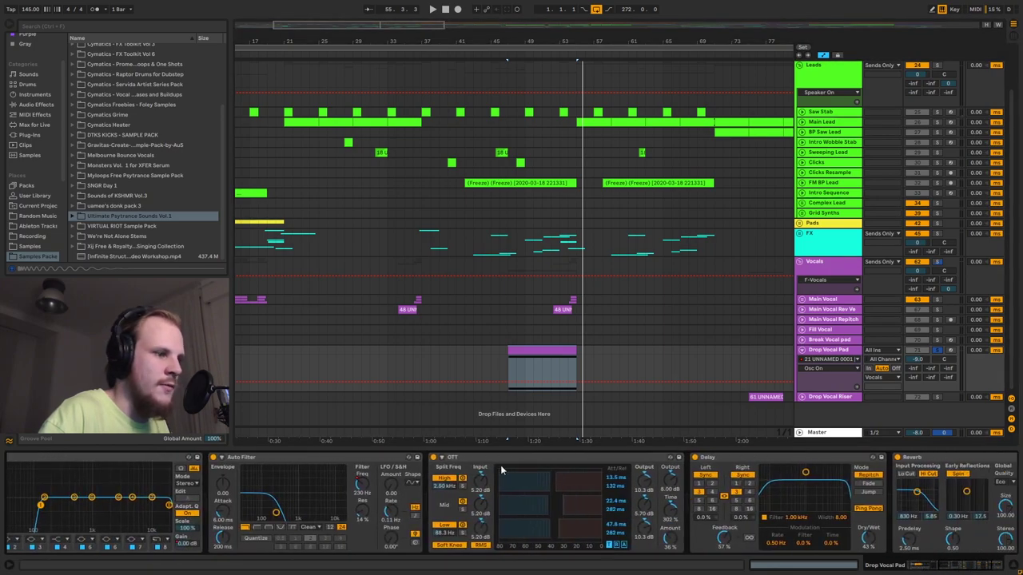
drag(933, 566, 911, 553)
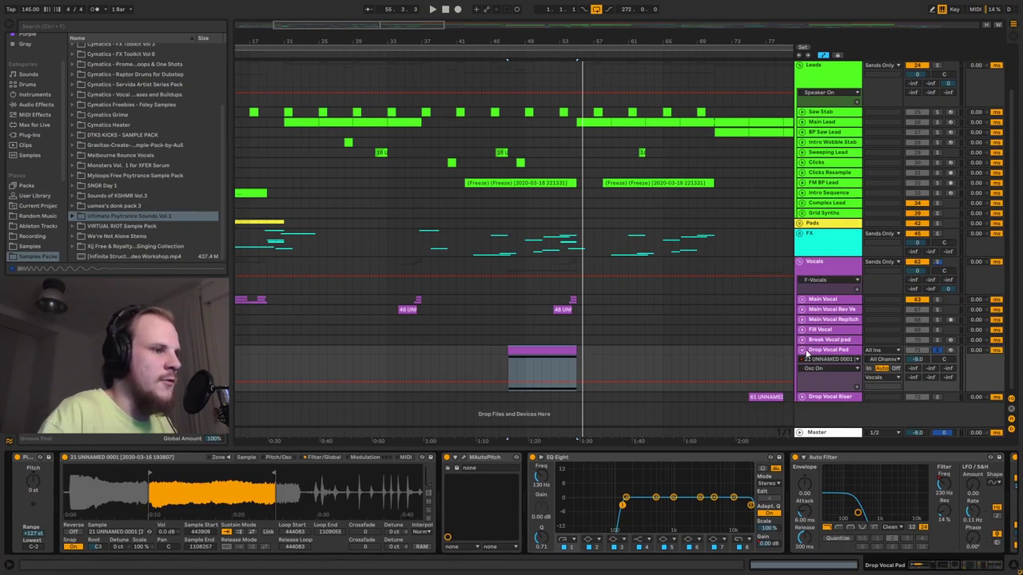
Step: Fold and unsolo the Drop Vocal Pad track, and unfold the Drop Vocal Riser track
click(802, 350)
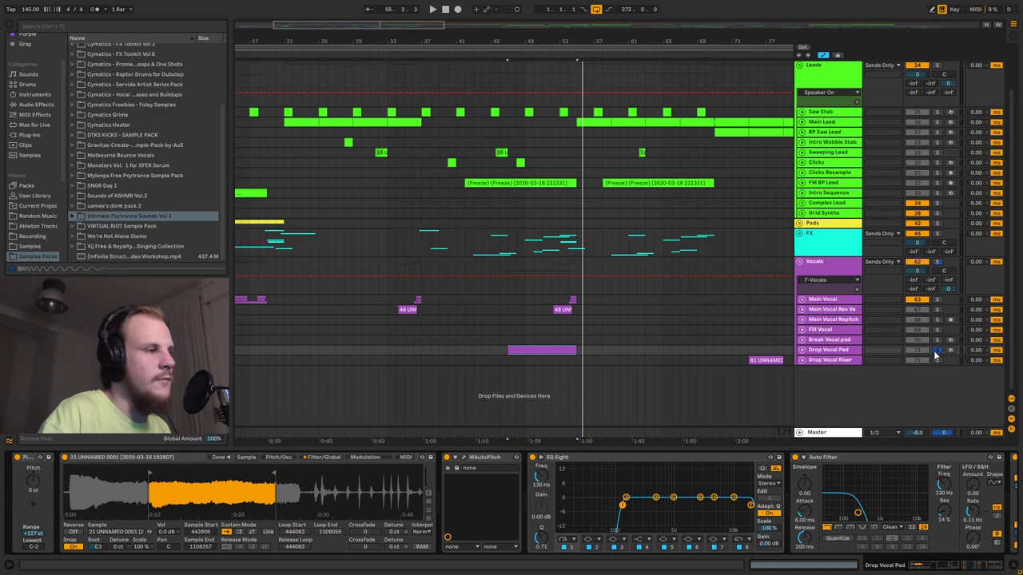
click(845, 351)
click(803, 361)
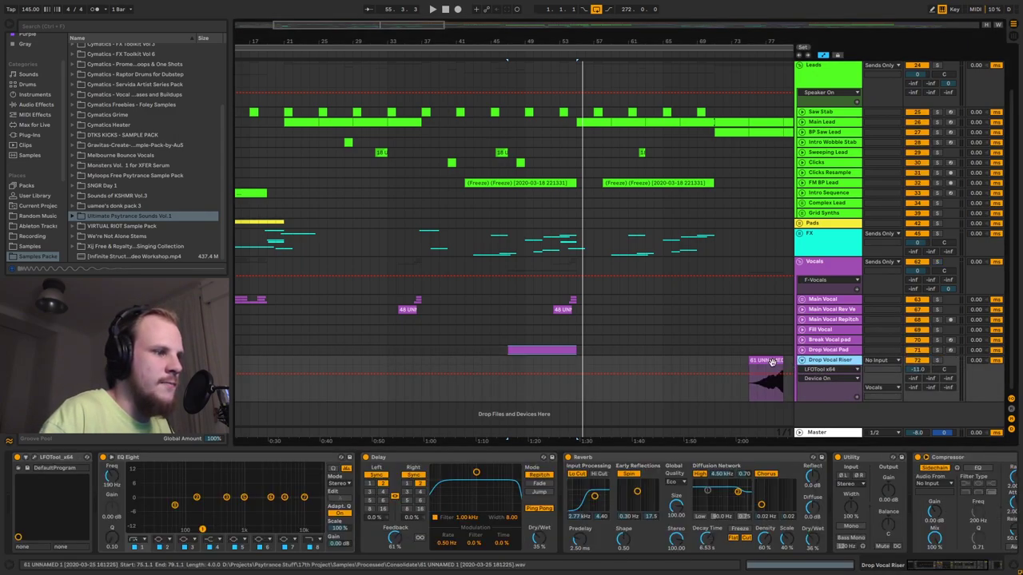
scroll(962, 569, right, 5)
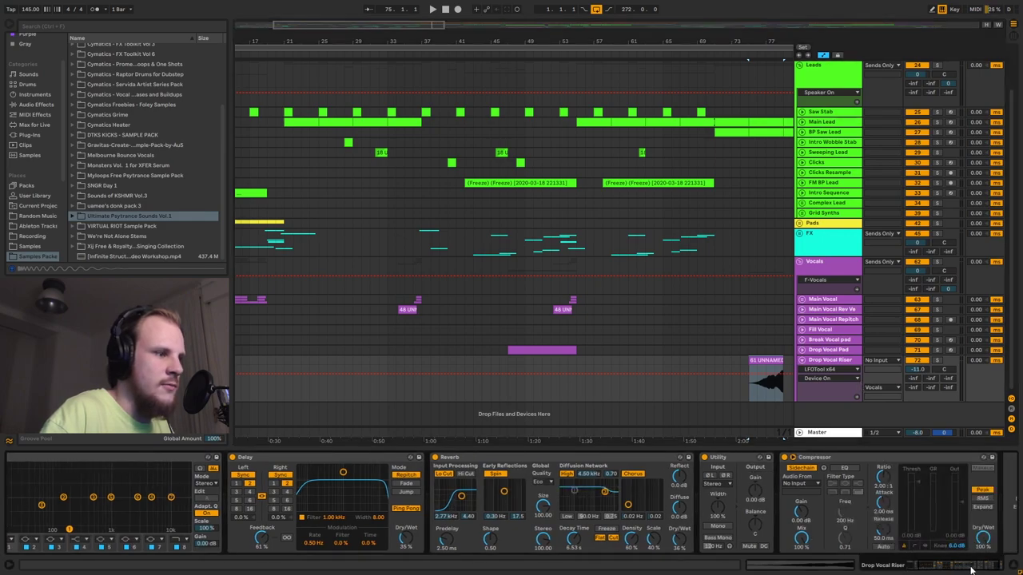
scroll(961, 569, left, 5)
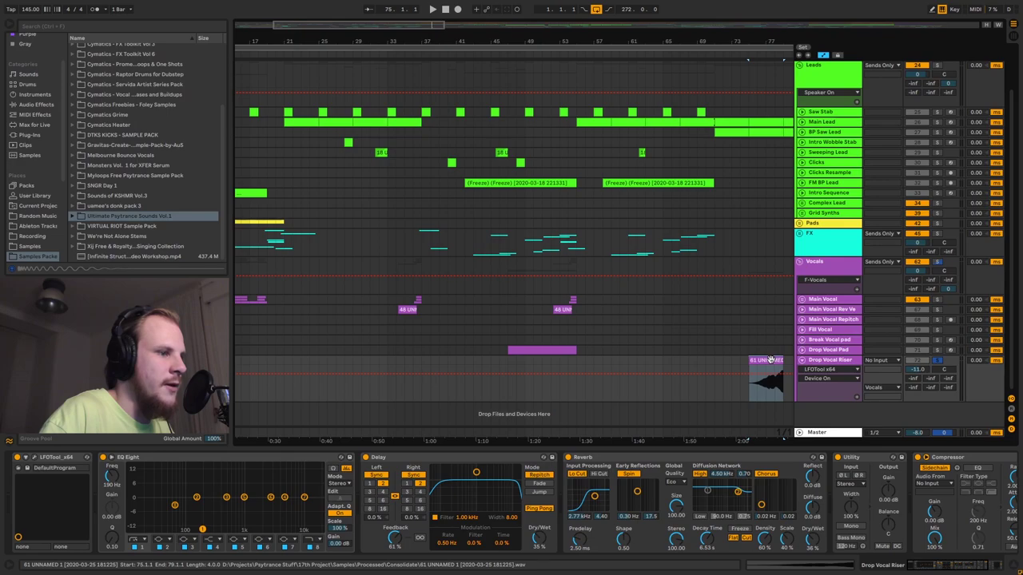
scroll(688, 144, right, 8)
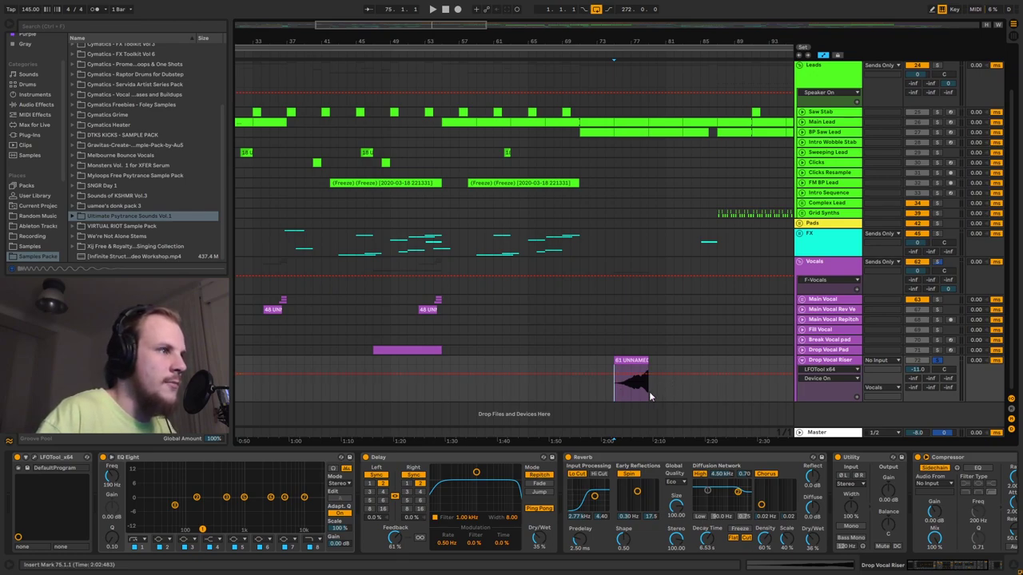
drag(650, 37, 602, 315)
key(space)
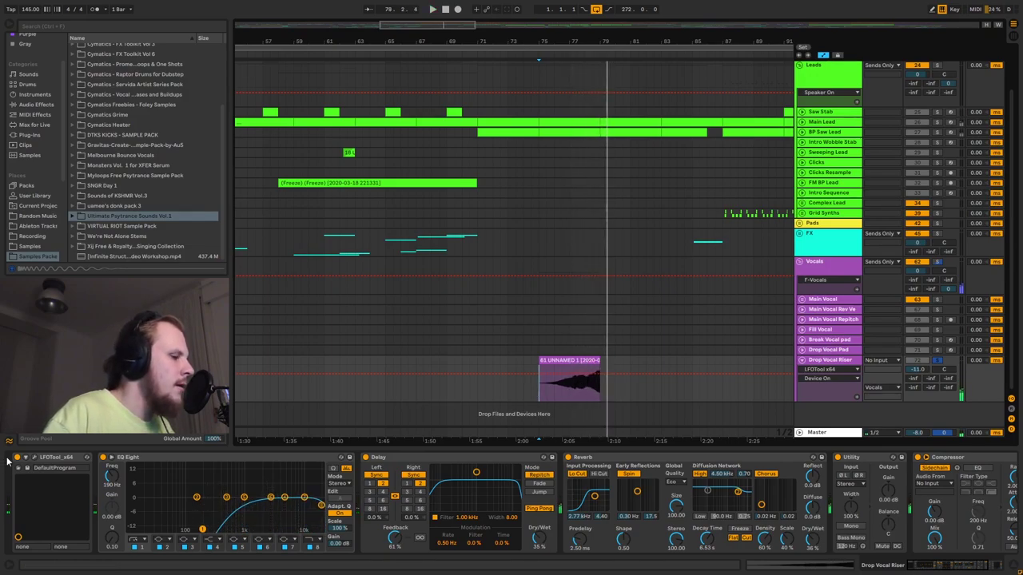
Step: Inspect the riser's LFOTool shape, then replay the clip from 75.1.1 with LFOTool bypassed and switch LFOTool back on
click(58, 468)
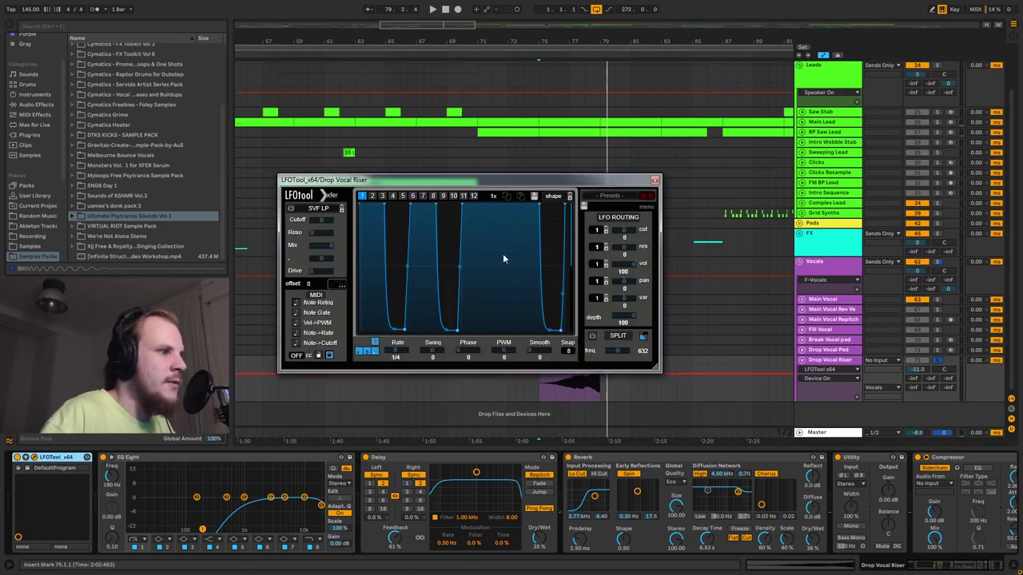
click(655, 180)
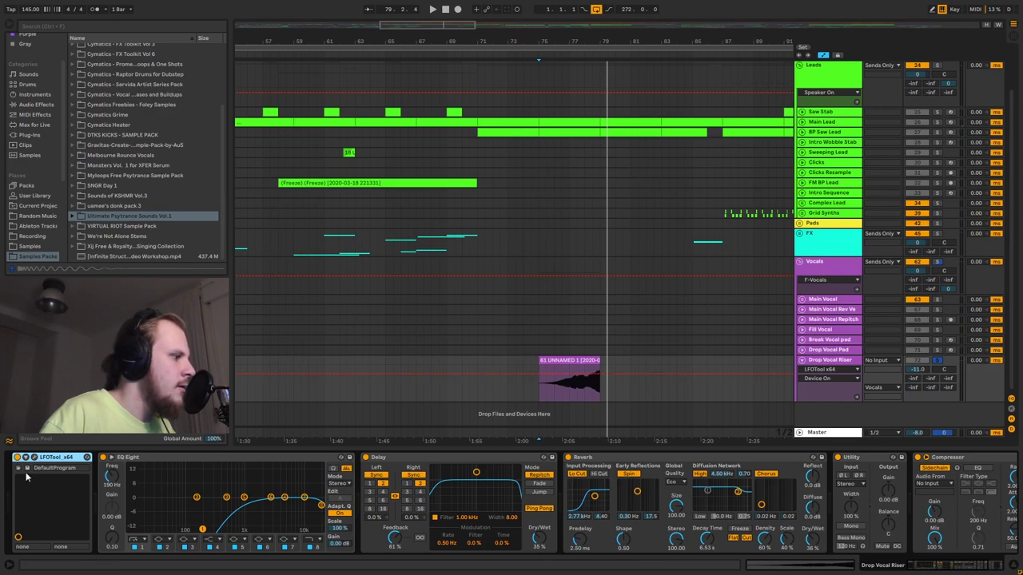
click(539, 378)
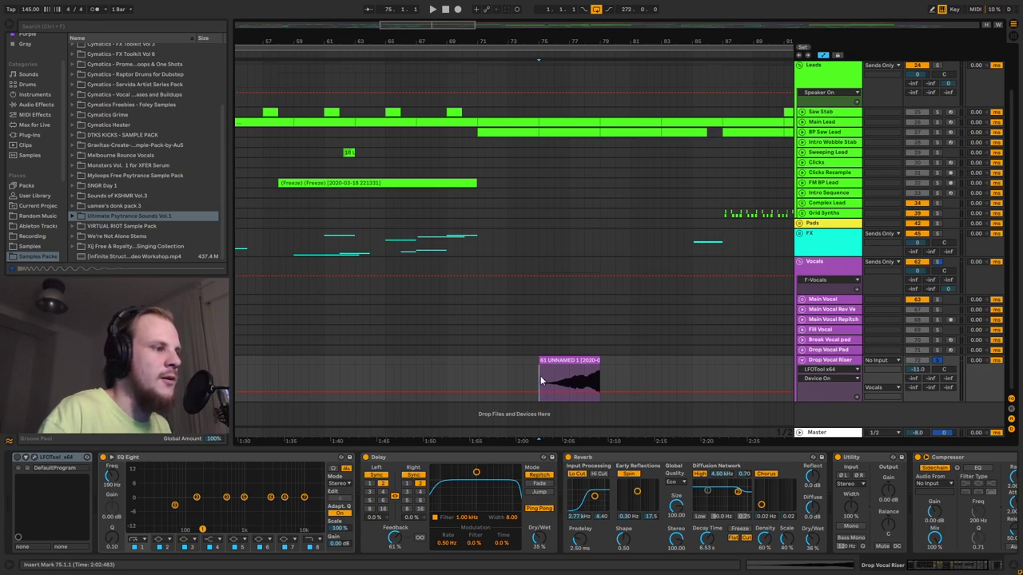
click(567, 373)
key(space)
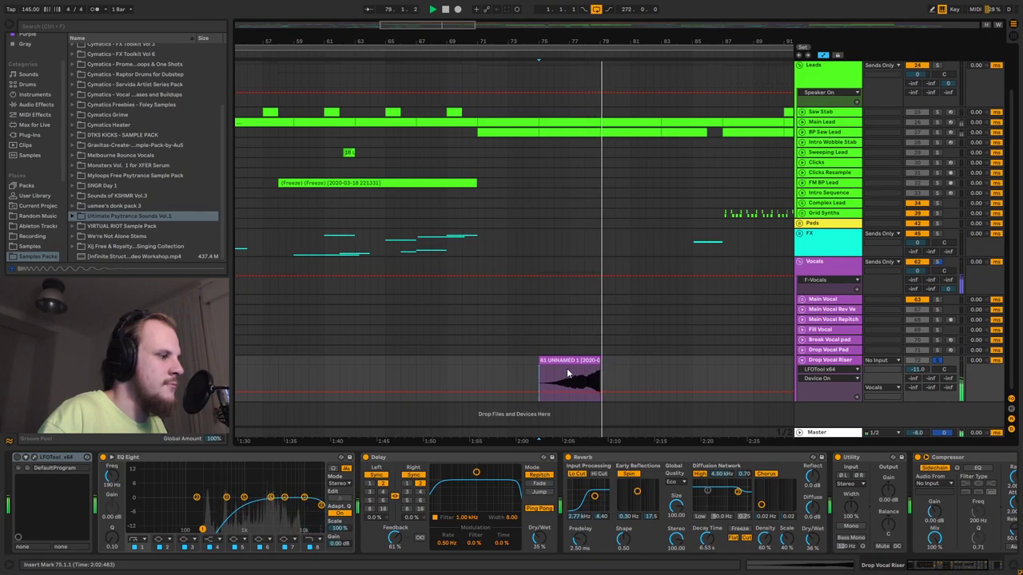
click(51, 460)
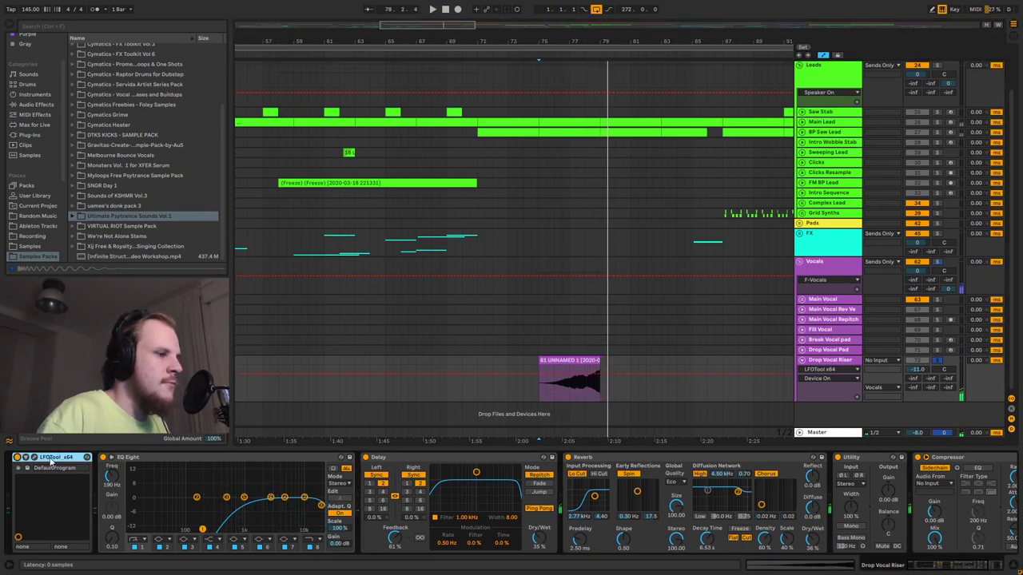
Step: Unsolo and fold the Drop Vocal Riser track, and fold the Vocals and Leads groups
scroll(383, 335, right, 3)
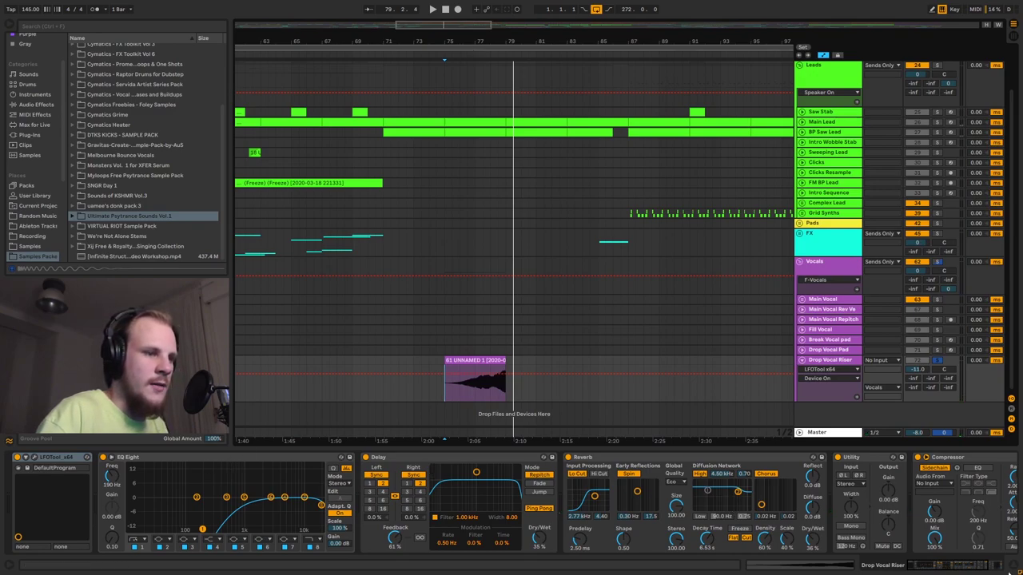
scroll(959, 556, right, 2)
scroll(959, 555, left, 2)
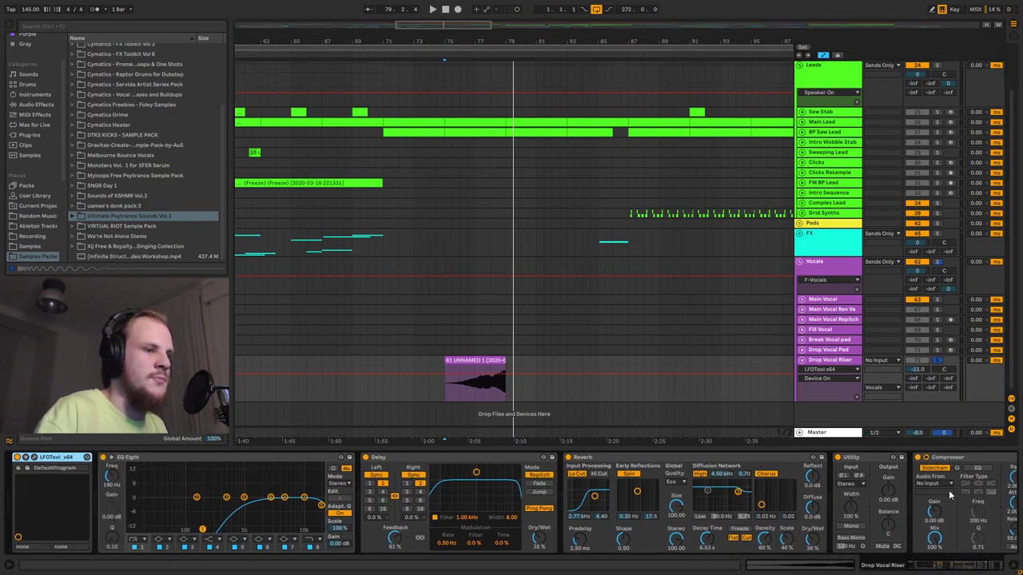
click(802, 361)
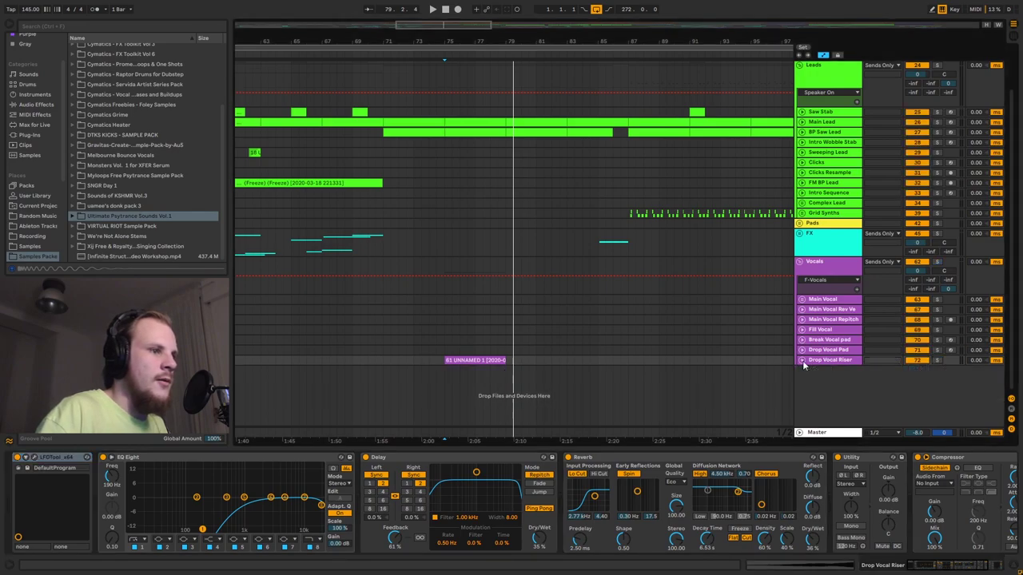
click(815, 275)
click(800, 262)
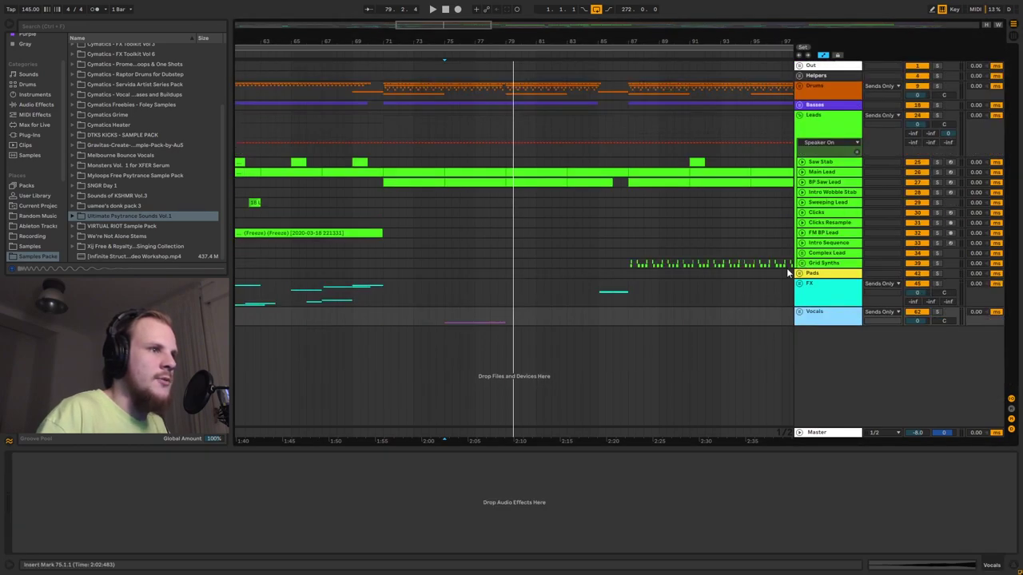
click(800, 116)
Step: Unfold the Out group and its Master Out track, with the whole arrangement in view
click(799, 65)
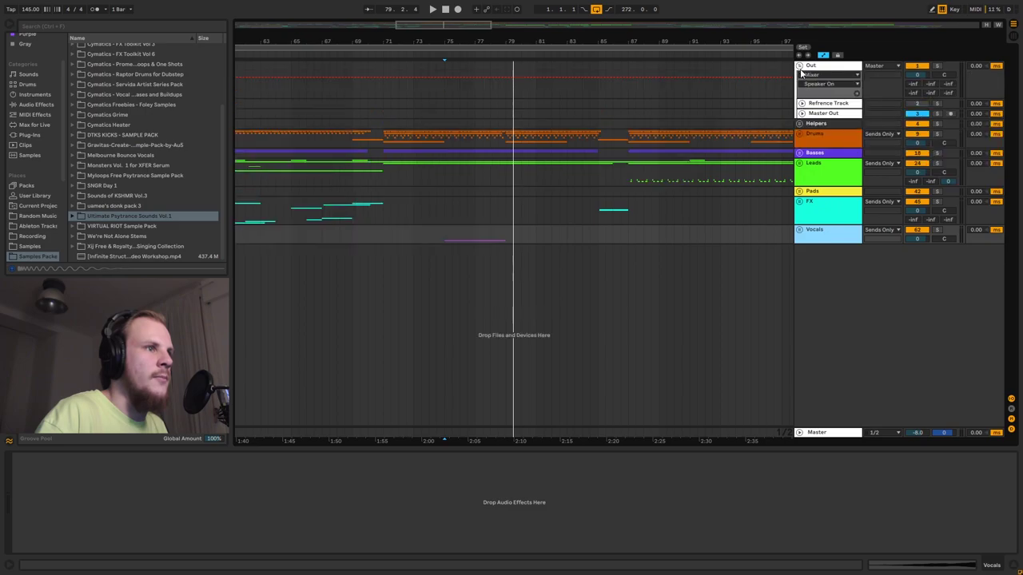
click(823, 112)
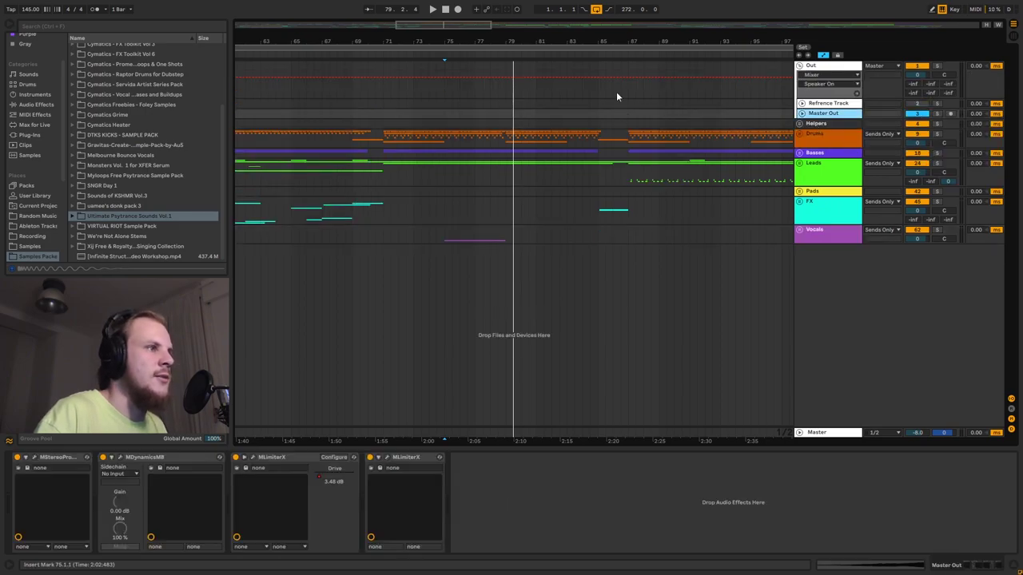
key(minus)
key(minus)
key(minus)
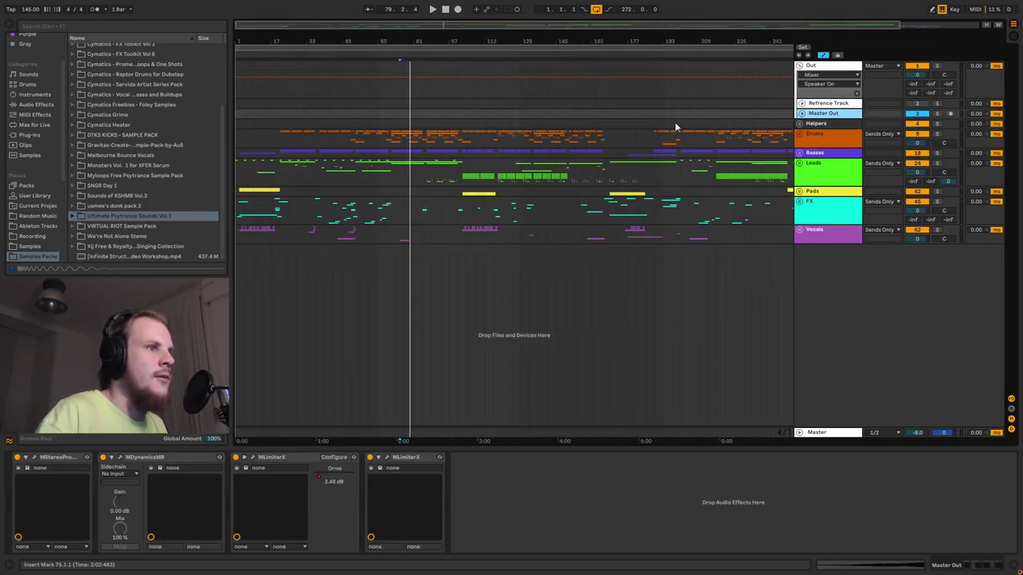
click(801, 114)
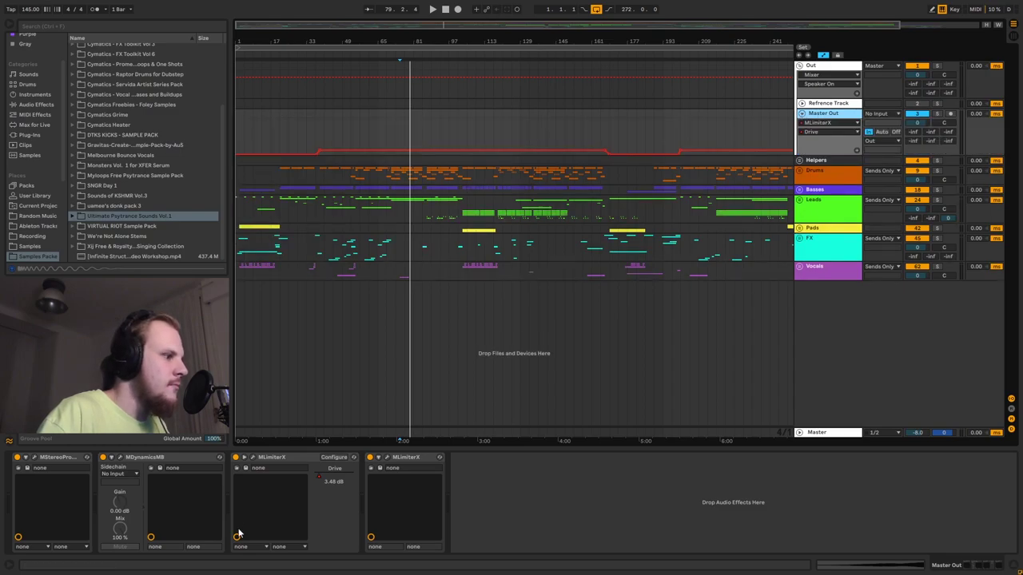
Step: Examine the Master Out device chain, covering the stereo processor, MDynamicsMB and both MLimiterX devices
click(271, 466)
click(170, 470)
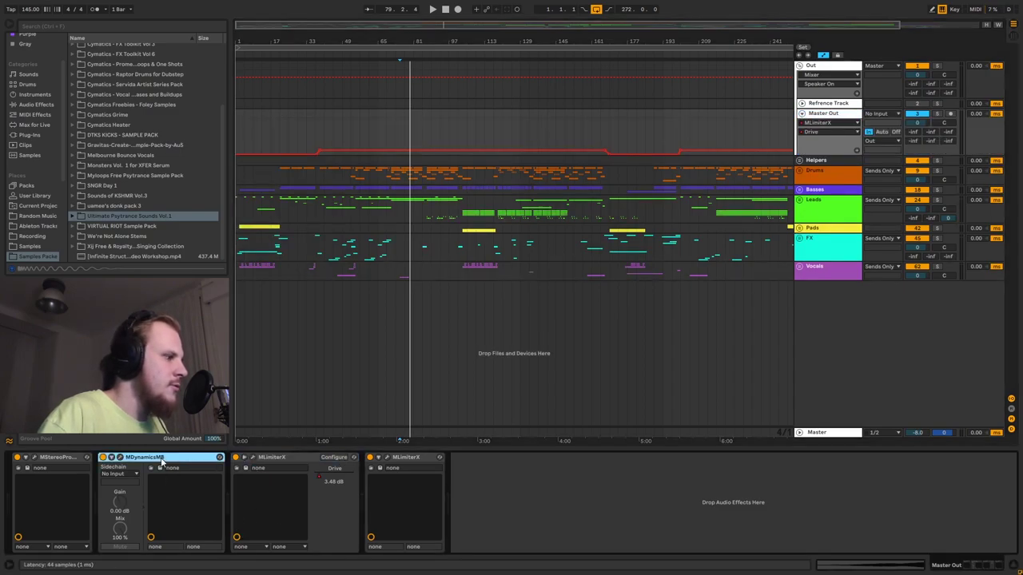
click(92, 460)
click(165, 461)
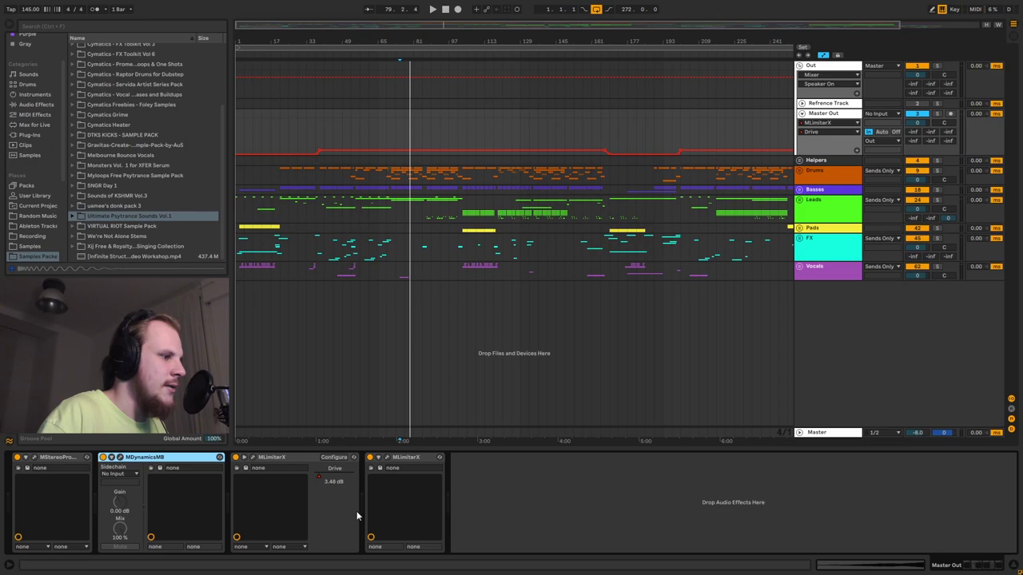
click(368, 479)
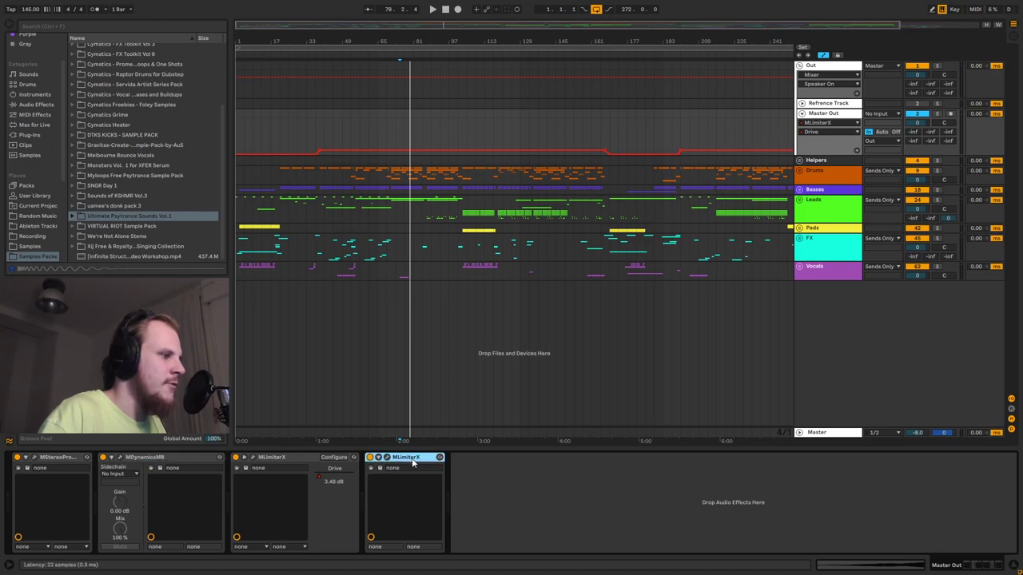
click(296, 478)
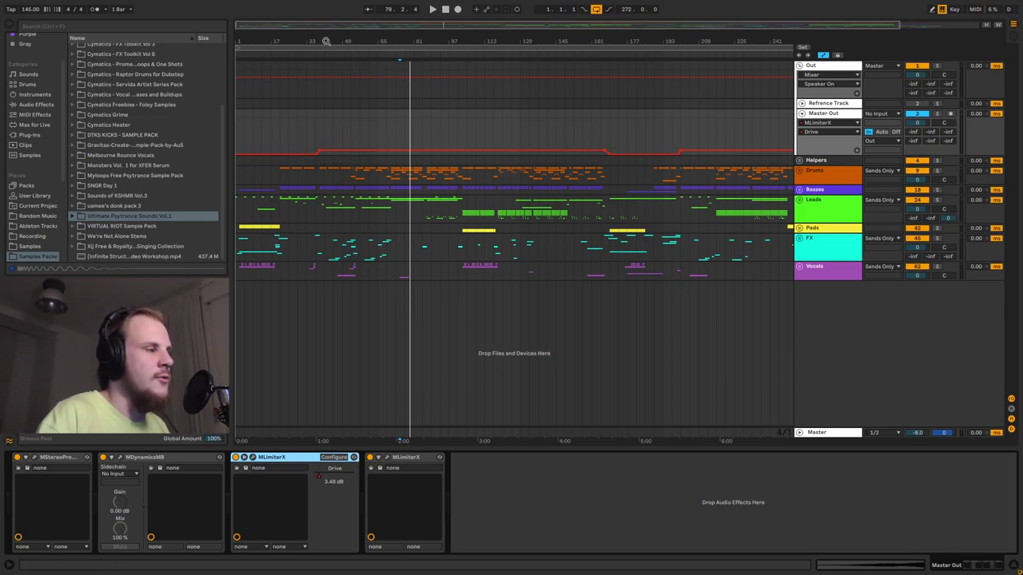
Step: Mark 21.1.1 to 37.1.1 across Drums and Basses, then on Leads, and compare it with Master Out's MLimiterX Drive automation
click(280, 176)
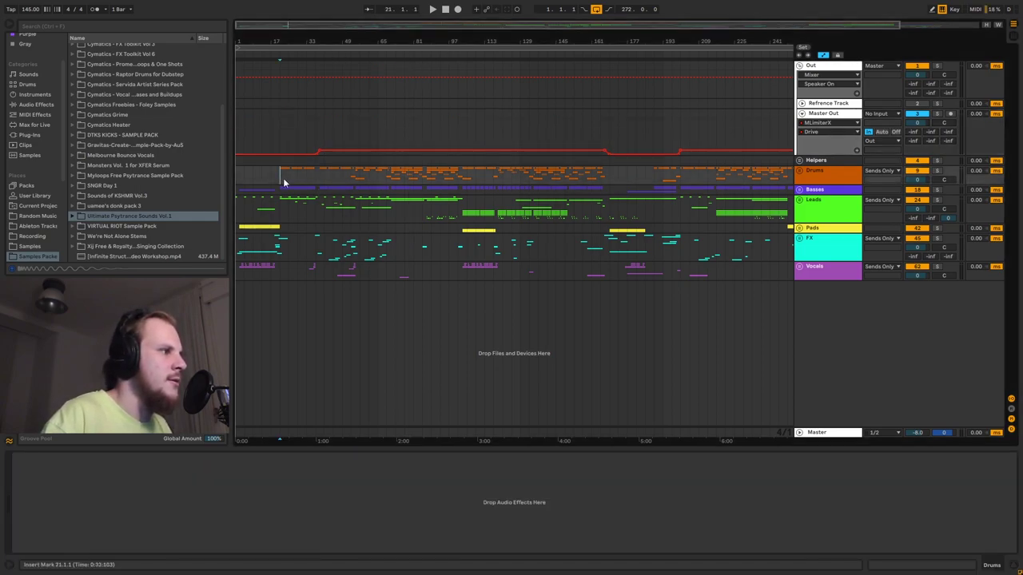
drag(281, 177, 317, 194)
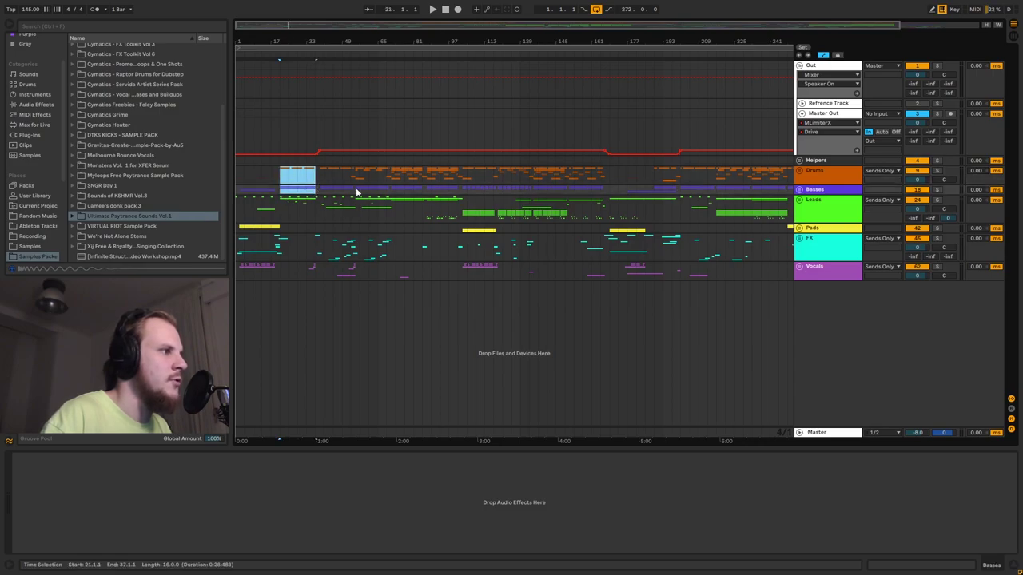
click(289, 179)
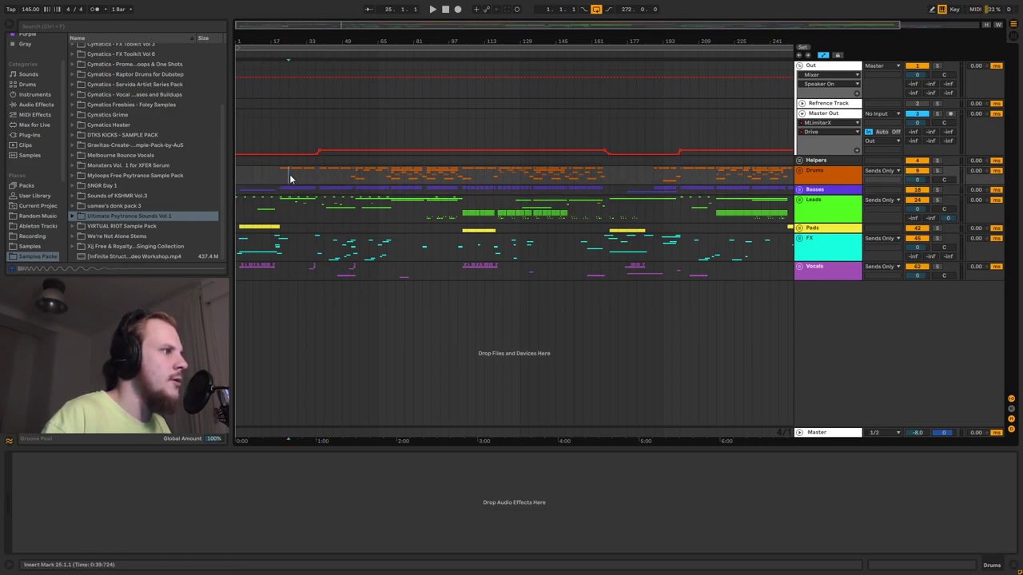
drag(284, 179, 317, 209)
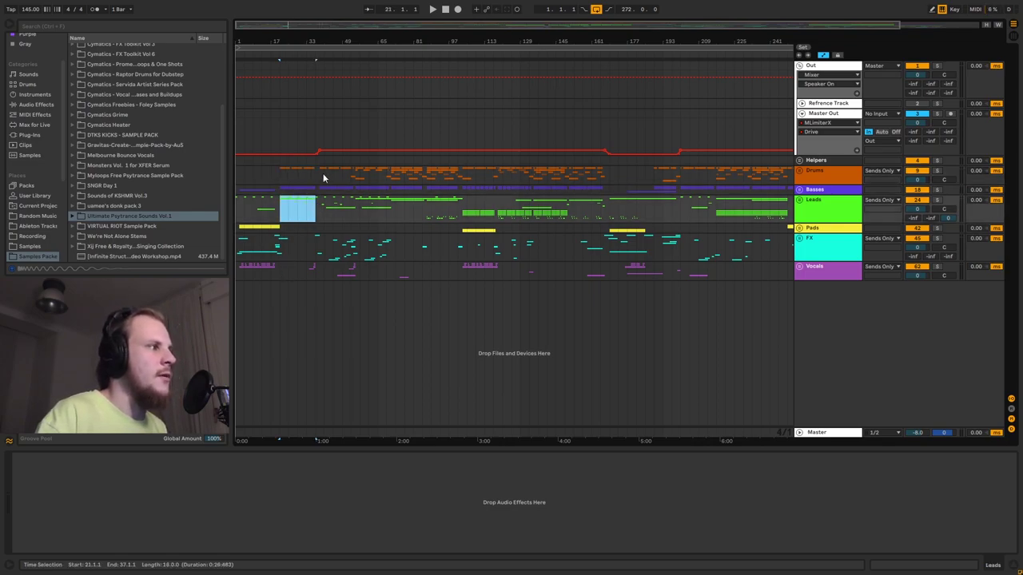
key(plus)
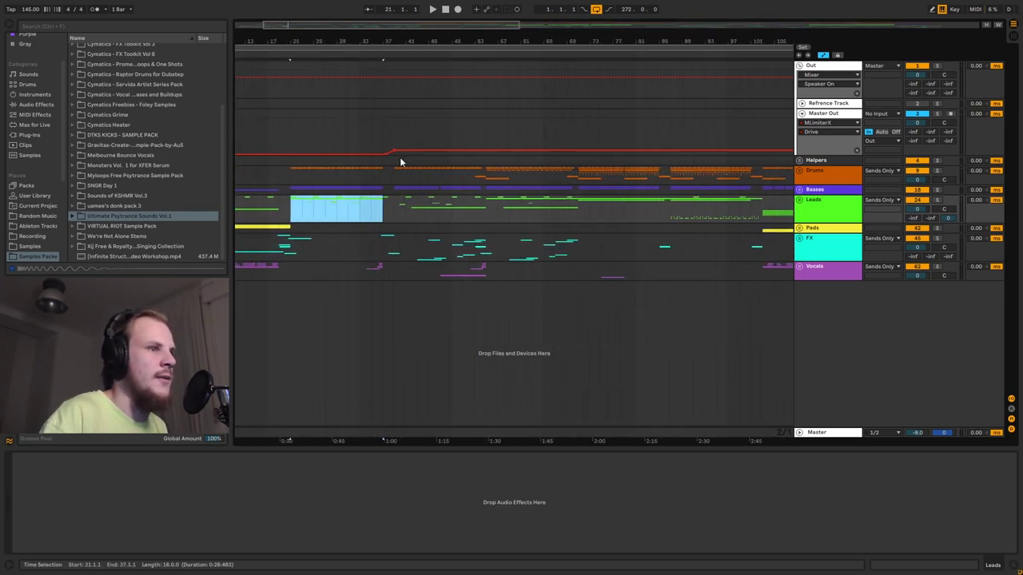
click(780, 143)
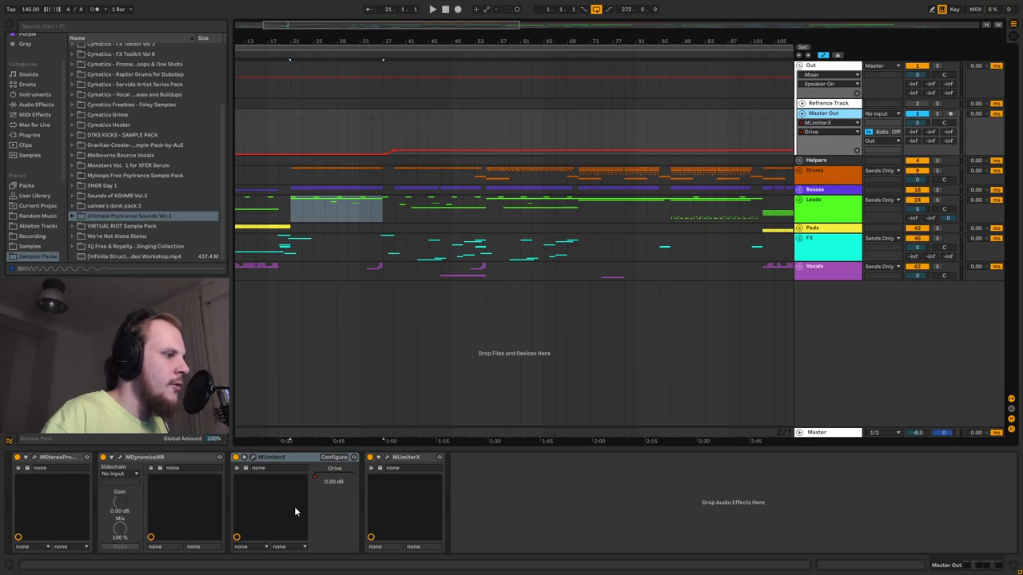
drag(440, 44, 437, 25)
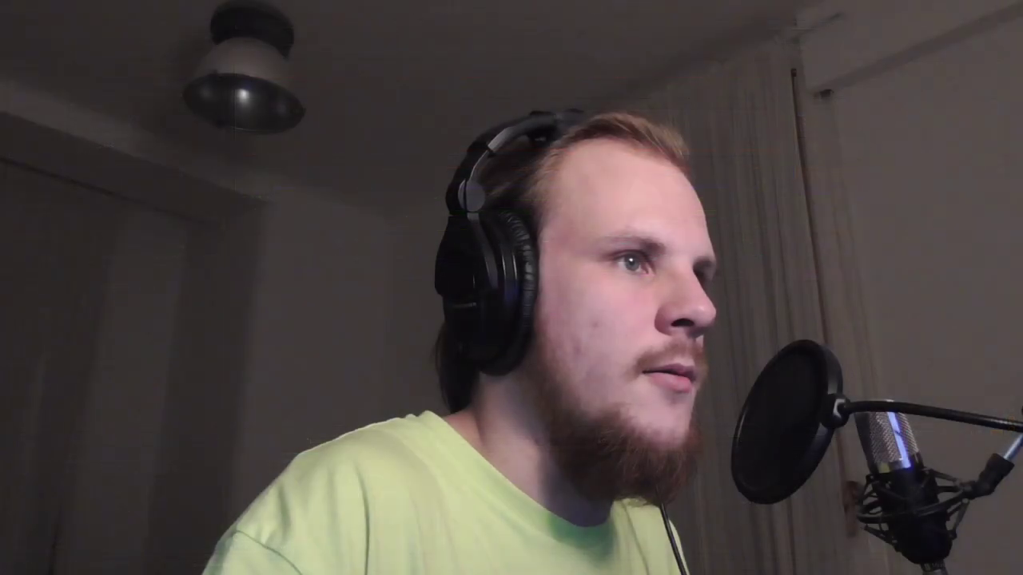